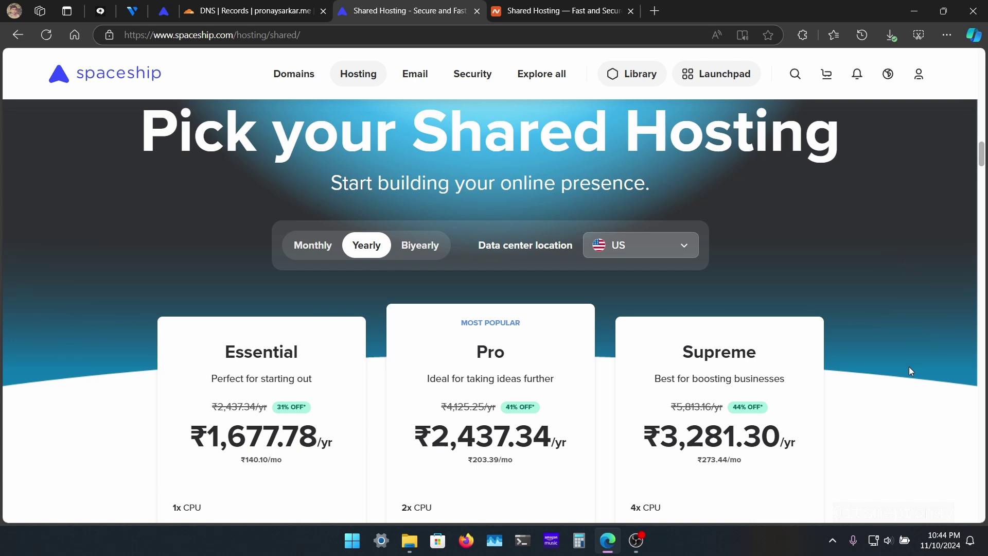
scroll(808, 223, down, 3)
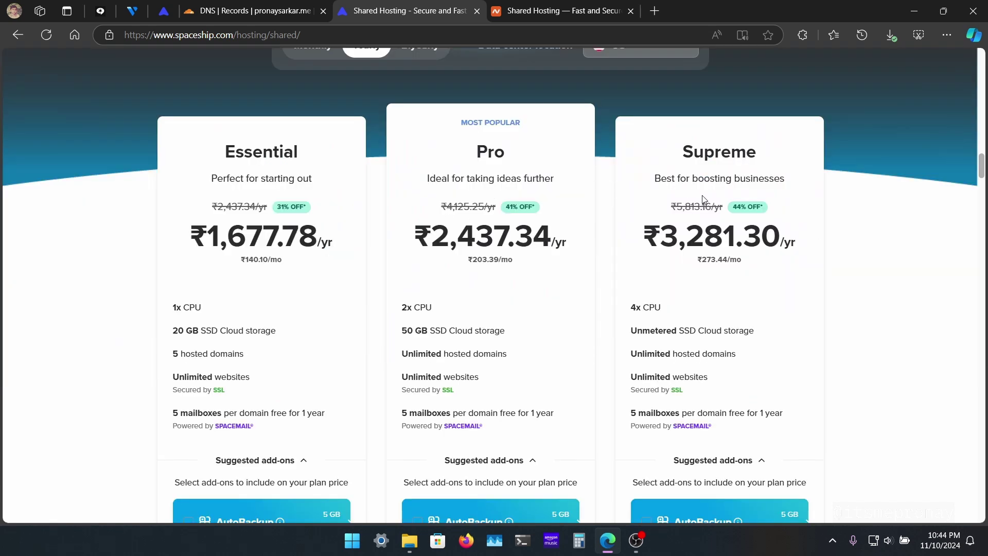
scroll(702, 201, up, 1)
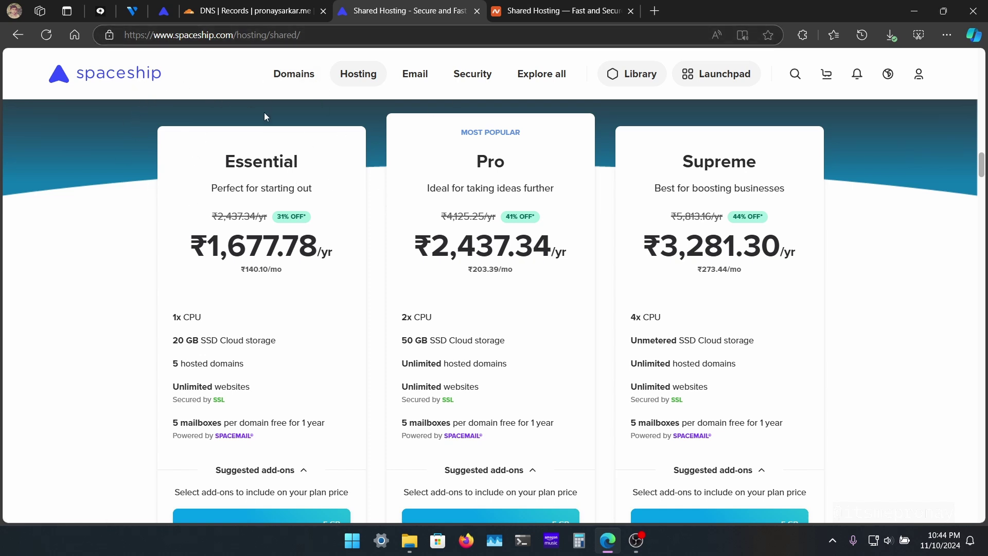
Compare Spaceship's three shared hosting plans with Namecheap's Stellar hosting prices
click(580, 9)
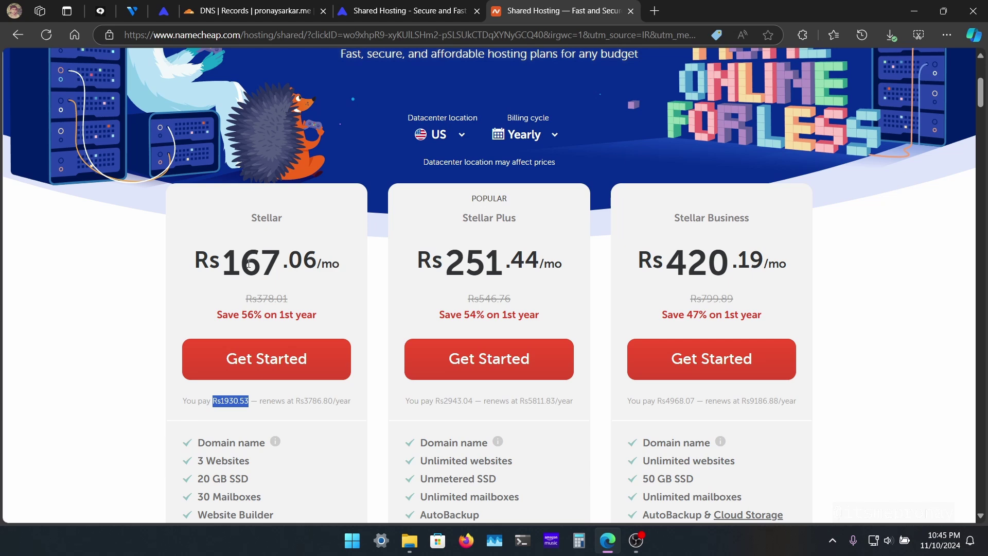
Show Spaceship's plans in US dollars ($19.88, $28.88, $38.88 yearly), then return to Namecheap
click(422, 33)
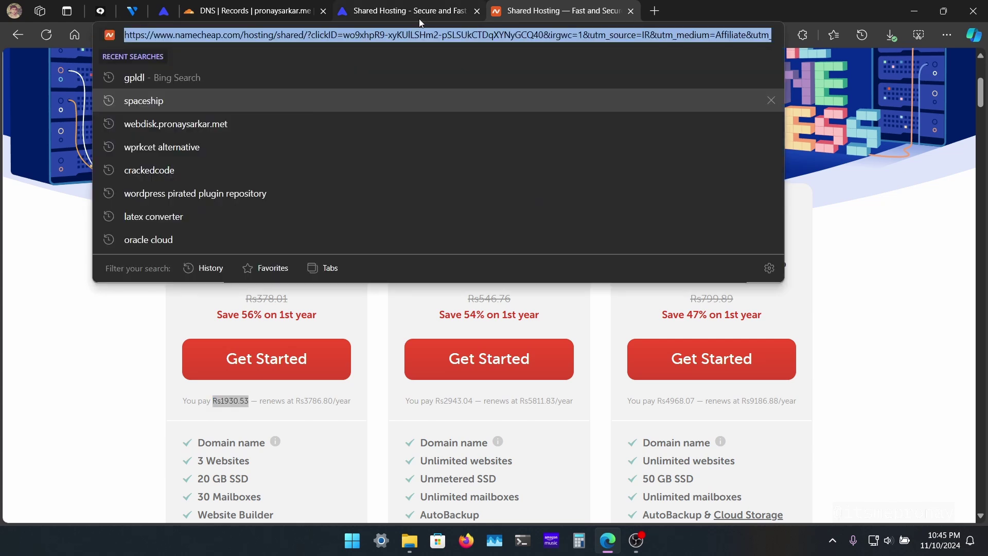
click(419, 13)
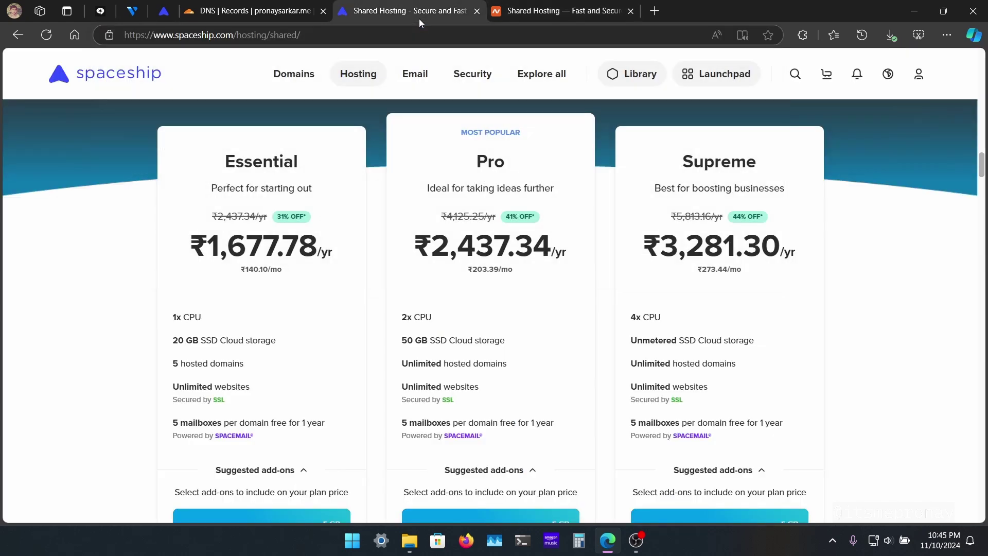
click(888, 74)
click(787, 237)
click(784, 268)
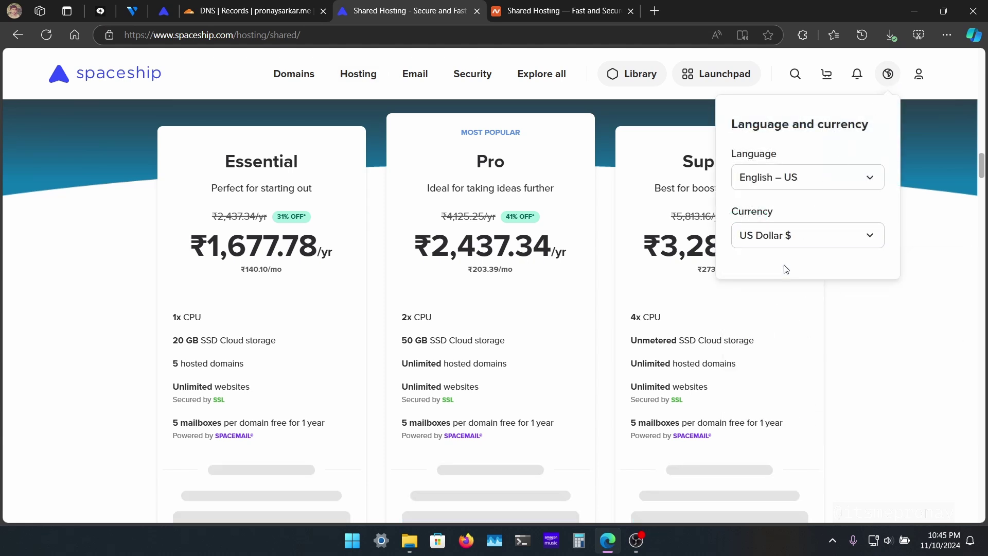
click(876, 332)
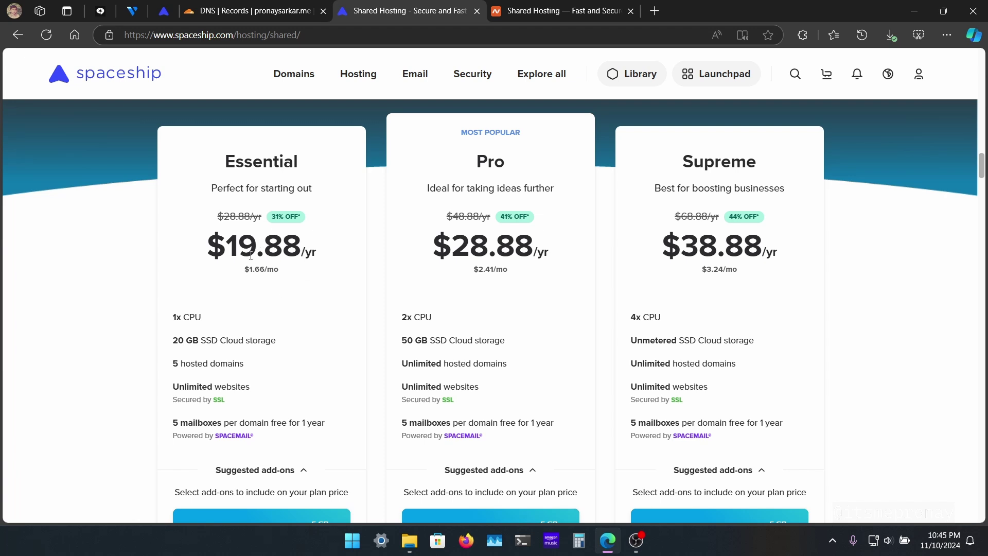
click(563, 10)
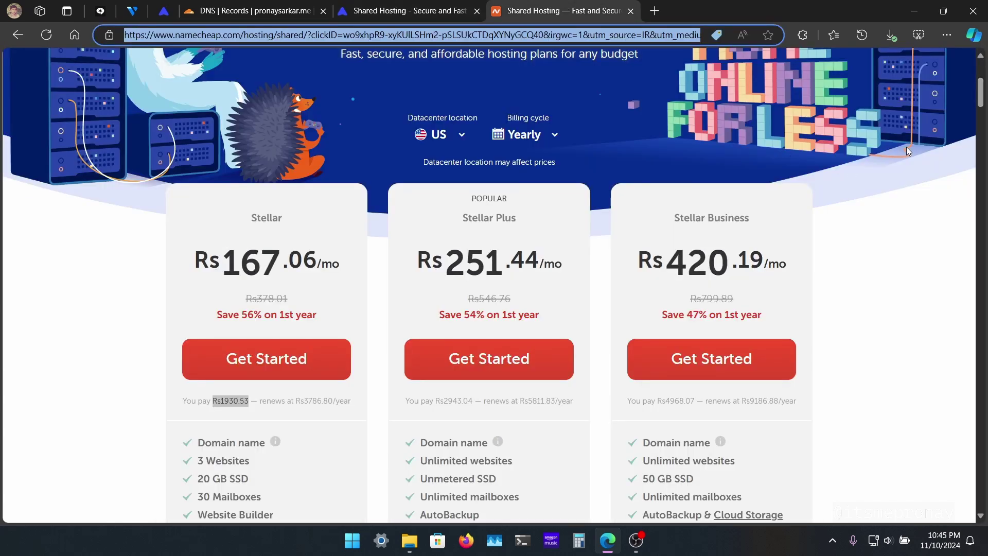
scroll(836, 129, up, 3)
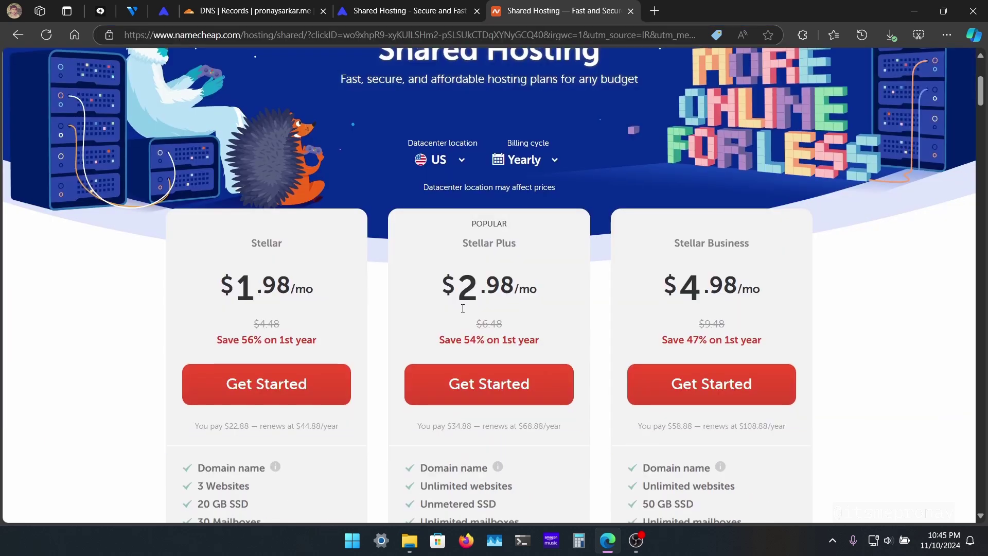
scroll(463, 309, down, 1)
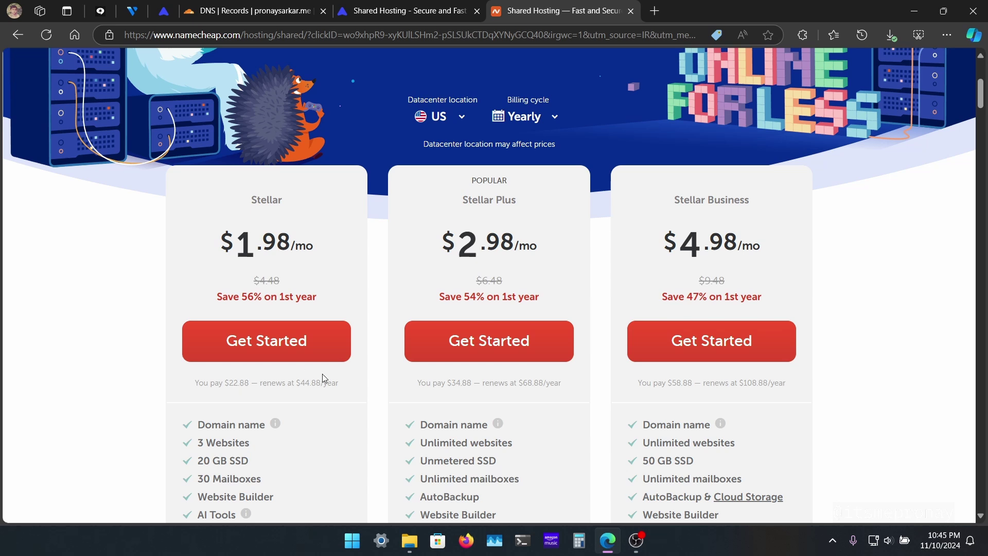
scroll(325, 412, down, 2)
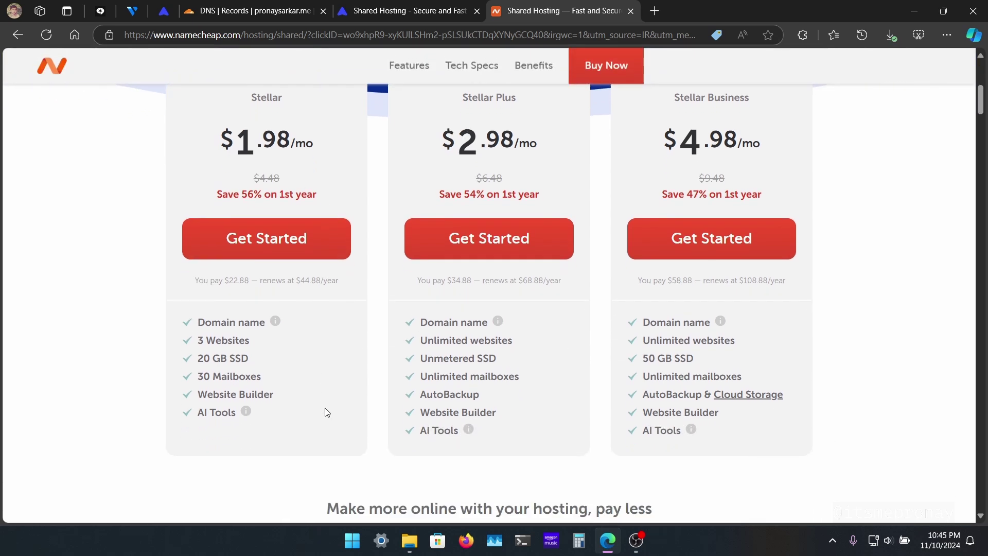
scroll(324, 410, up, 1)
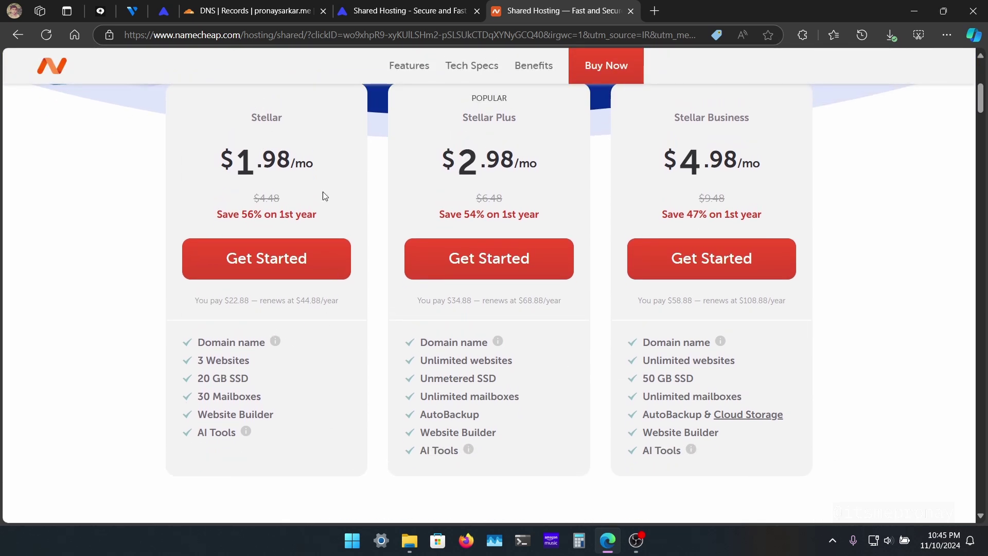
mouse_move(409, 11)
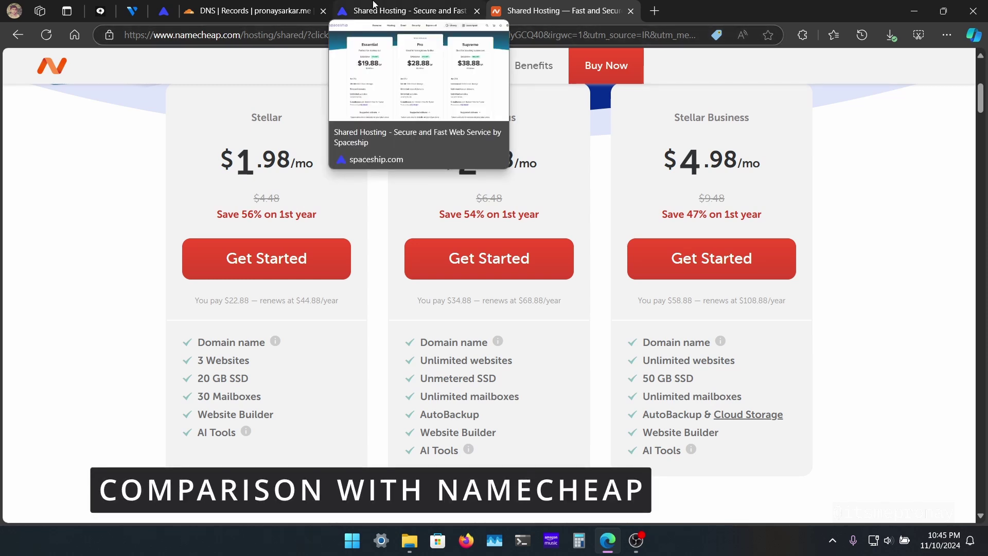
Compare Spaceship Essential's storage and domain limits with Namecheap Stellar's 3 Websites limit
click(374, 10)
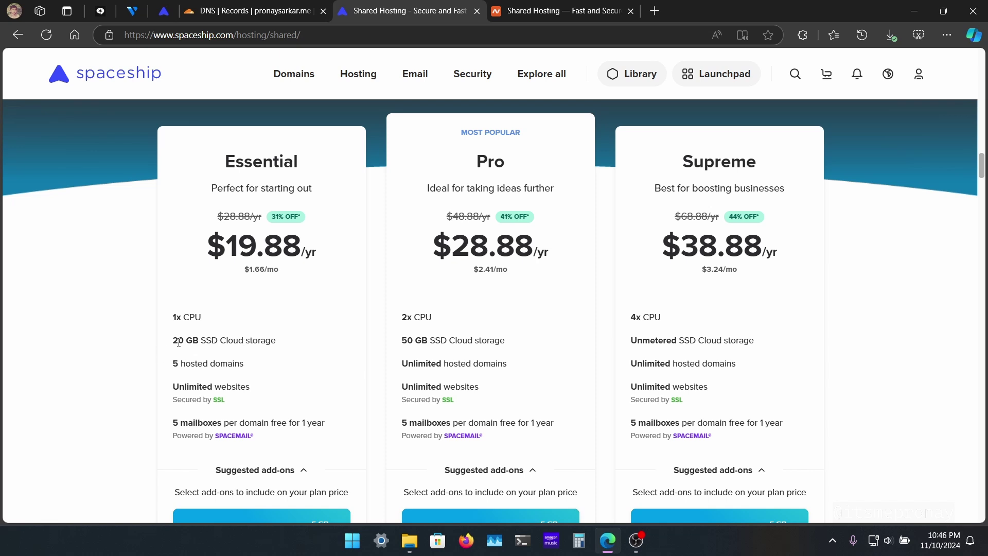
drag(179, 342, 229, 362)
click(197, 363)
click(581, 6)
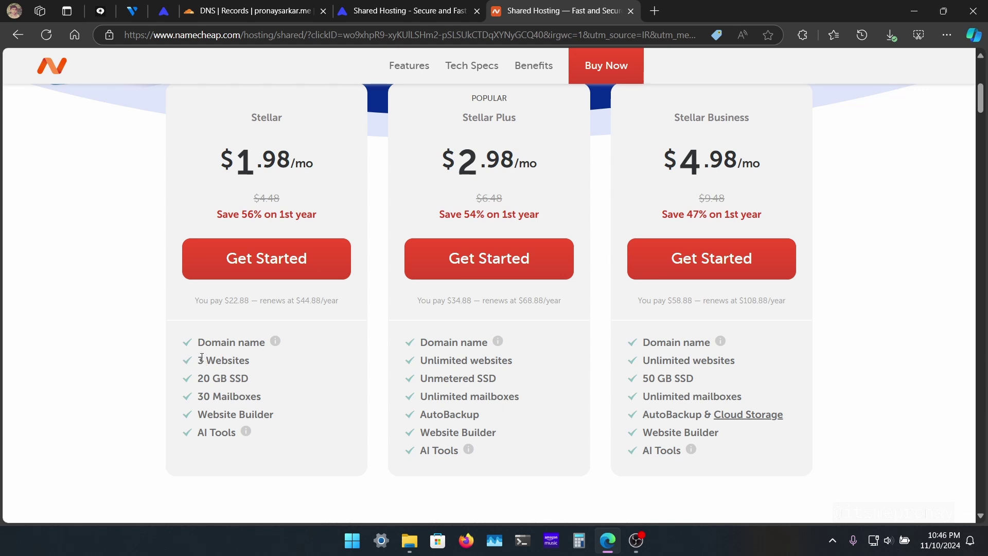
drag(200, 358, 264, 342)
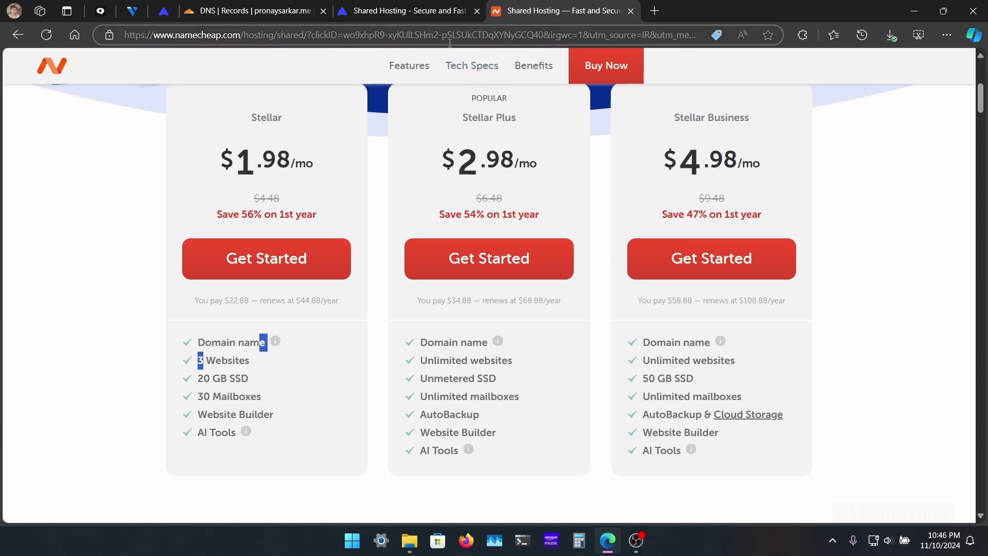
click(413, 10)
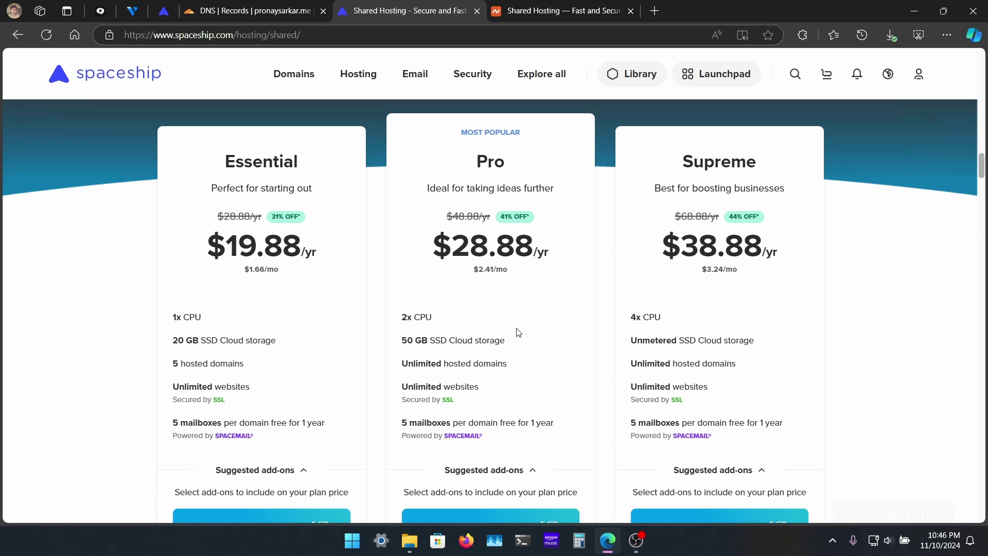
scroll(517, 332, down, 2)
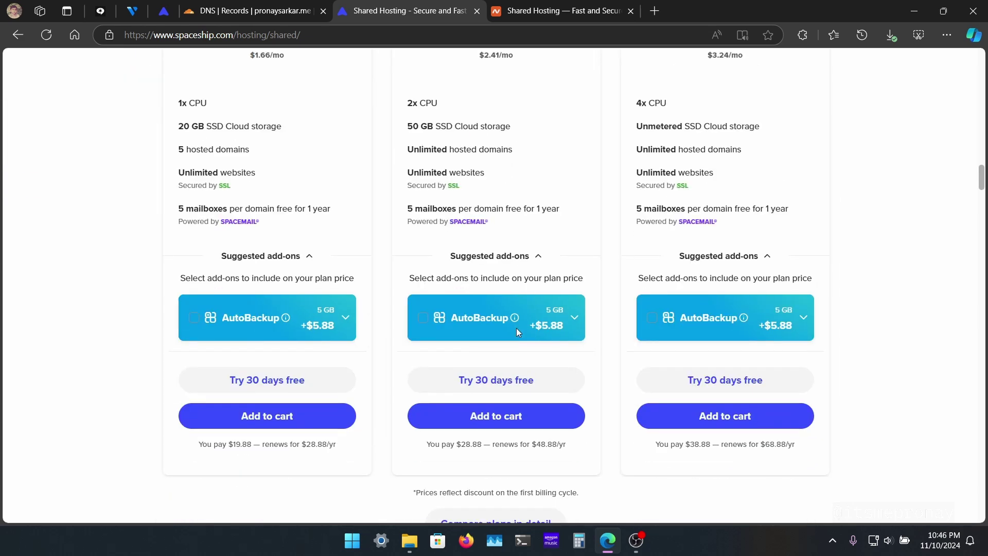
scroll(517, 333, down, 1)
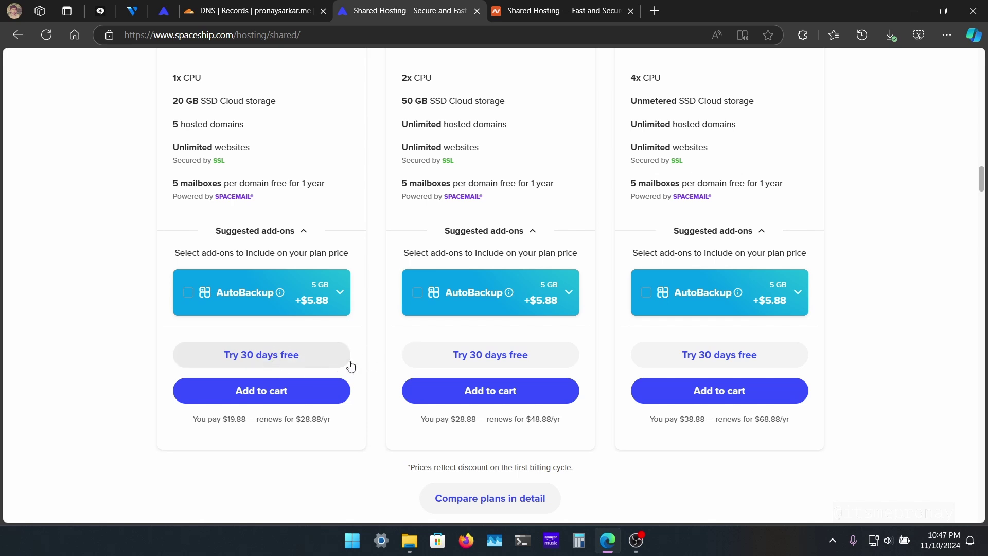
Open Hosting Manager from Launchpad, showing Shared Hosting Pro awaiting unboxing
click(159, 9)
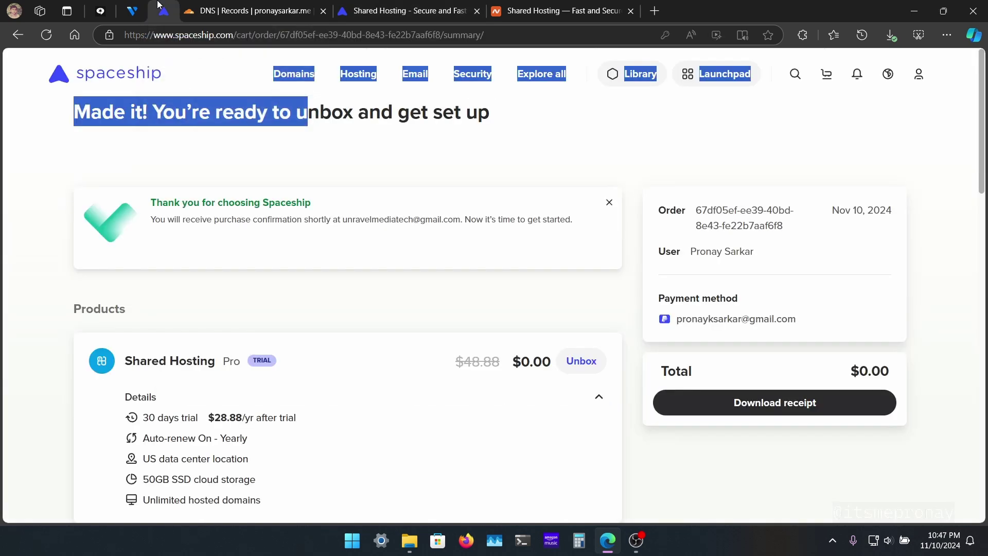
click(450, 274)
scroll(447, 274, down, 3)
scroll(463, 193, up, 3)
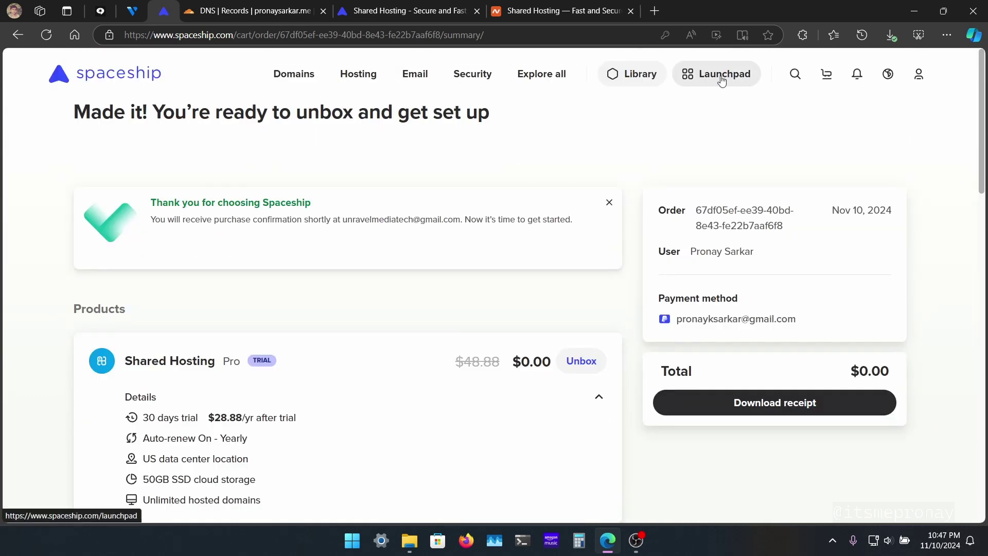
click(721, 81)
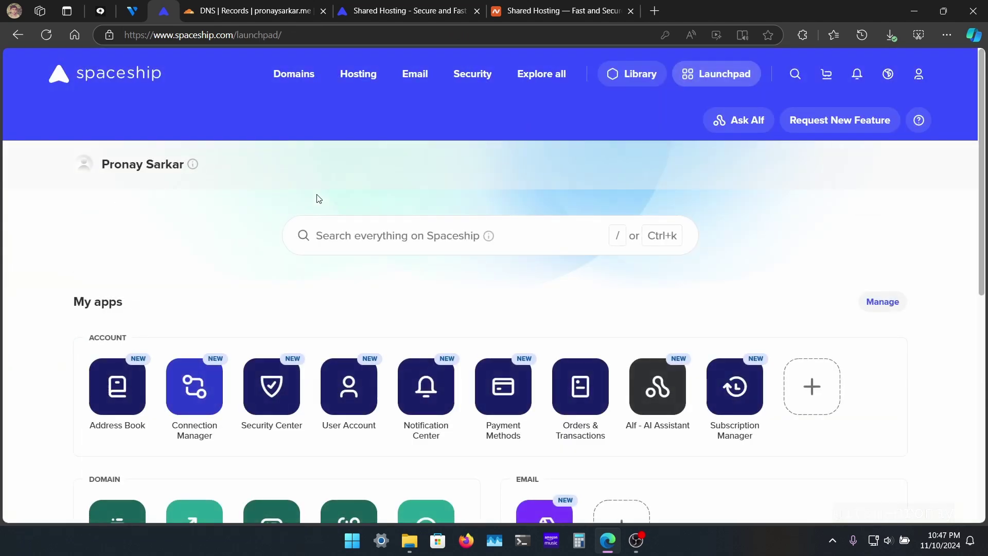
scroll(497, 270, down, 1)
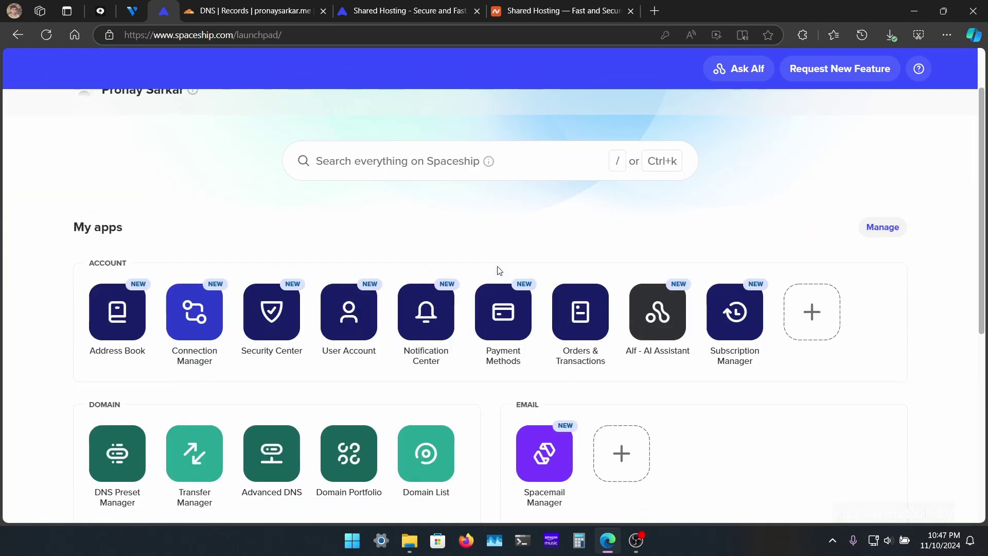
scroll(592, 353, down, 3)
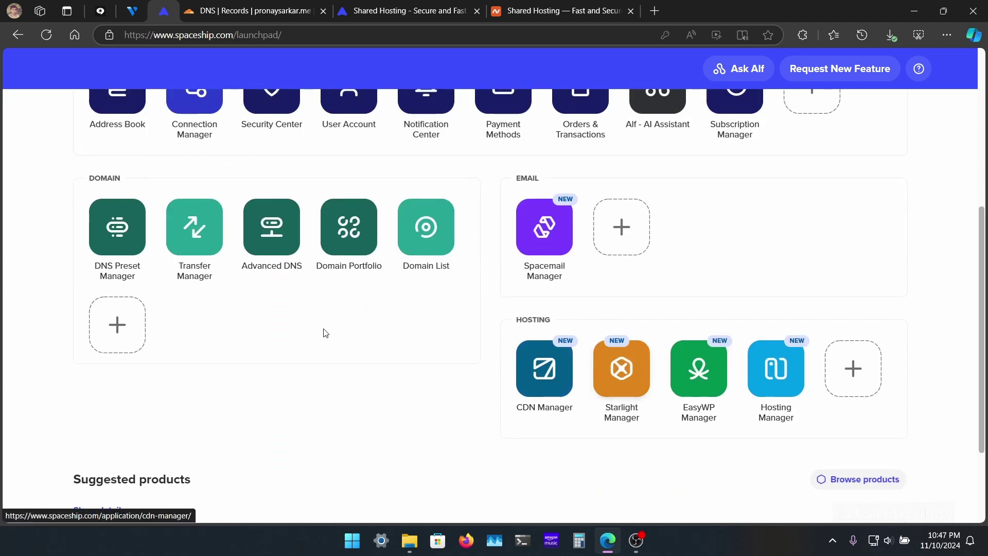
mouse_move(194, 227)
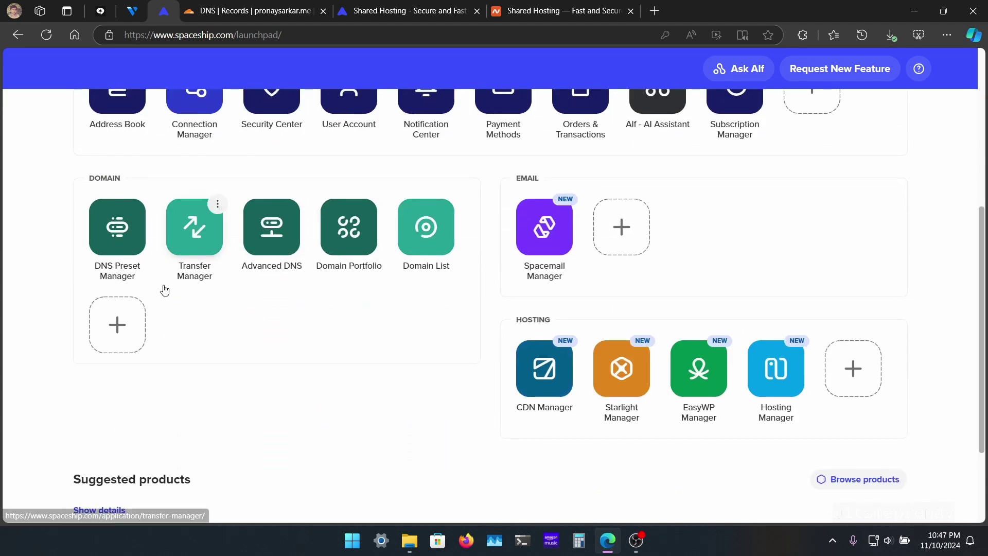
scroll(306, 351, up, 1)
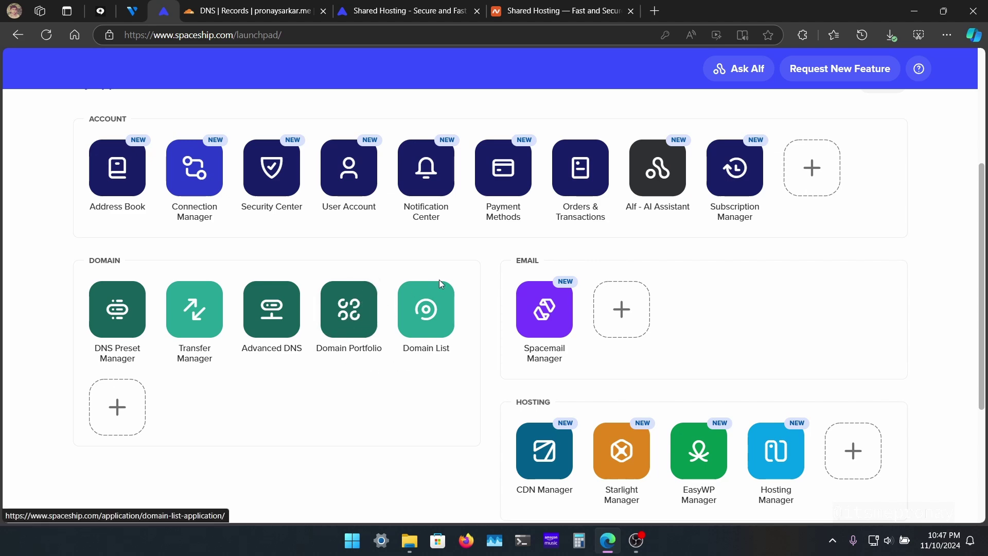
scroll(442, 282, down, 2)
scroll(442, 284, down, 1)
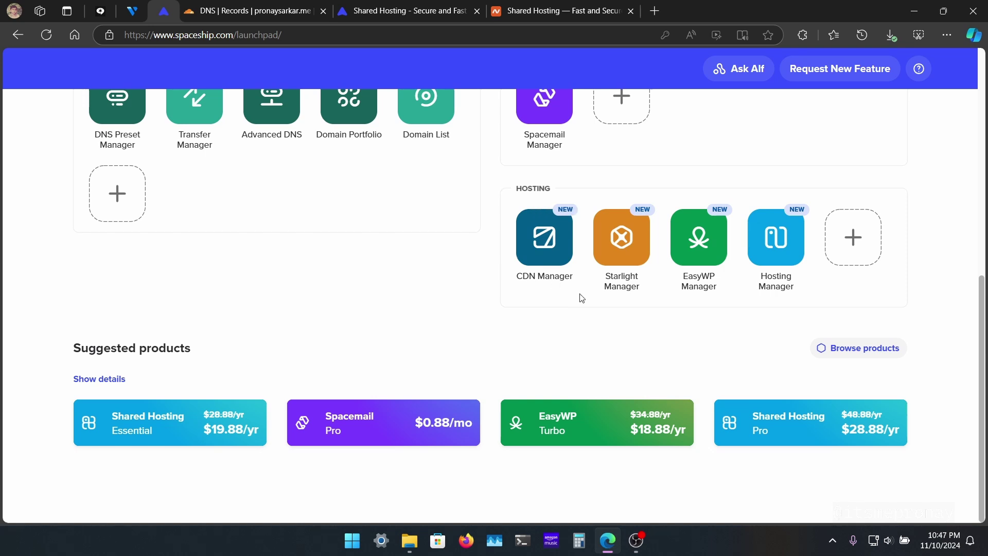
click(773, 249)
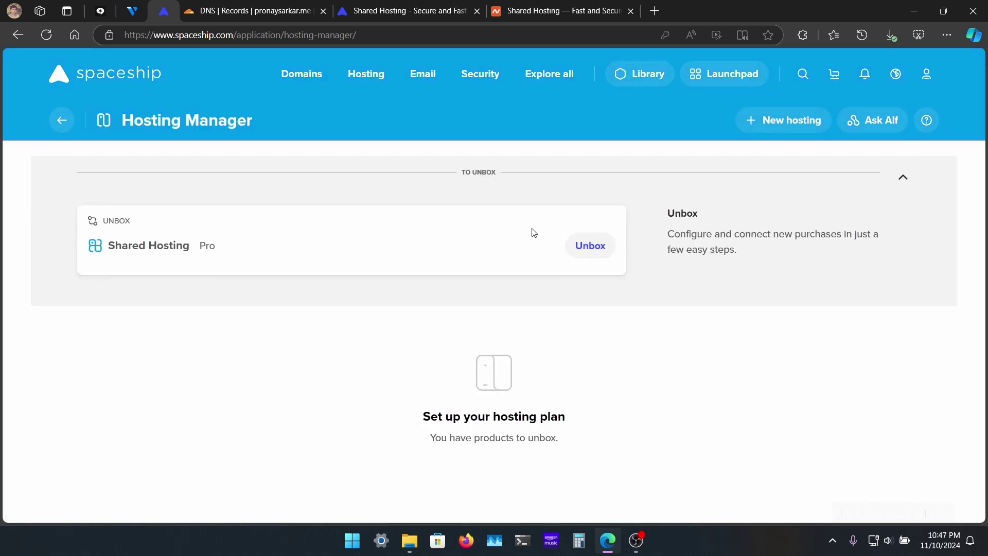
Unbox the Shared Hosting Pro plan and start the setup walkthrough
click(603, 256)
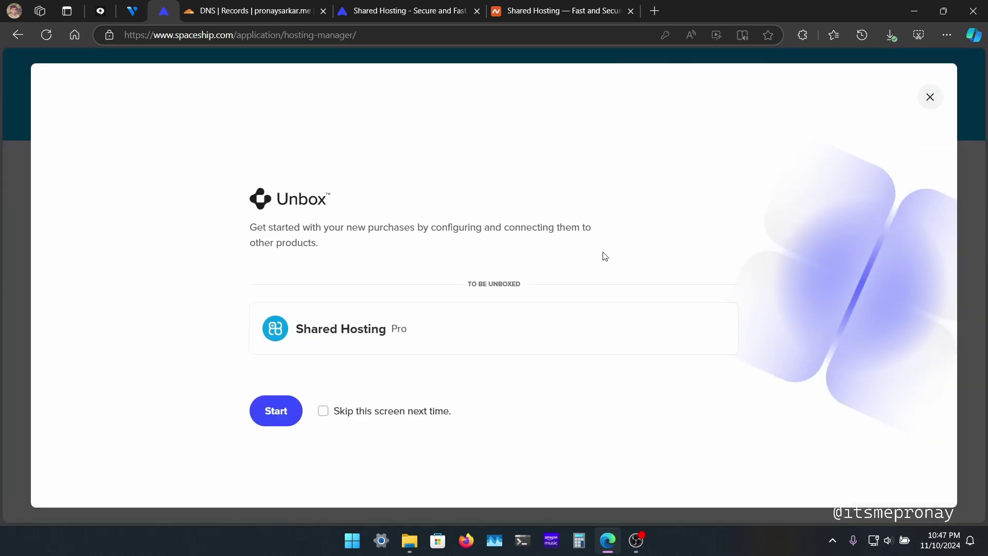
click(283, 416)
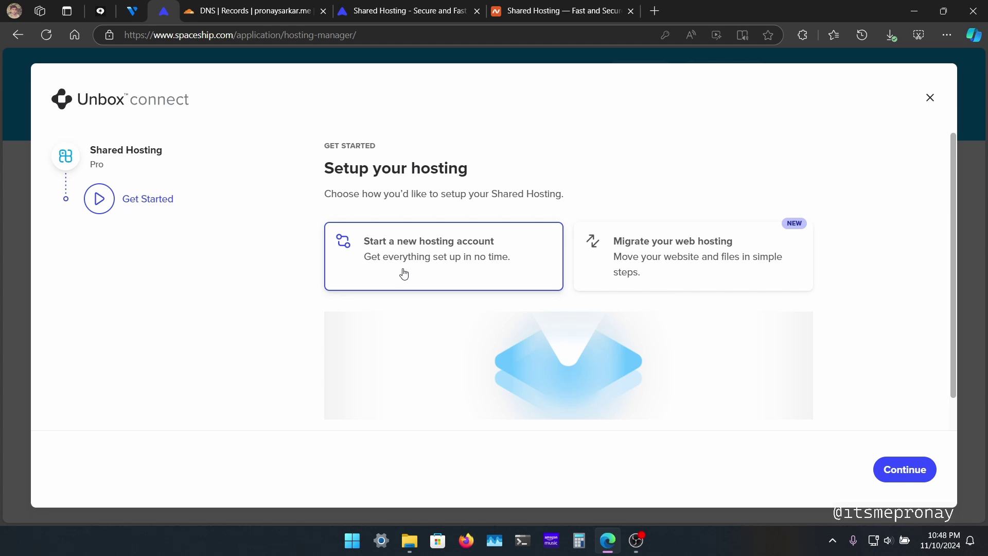
Connect the registered domain pronaysarkar.me as an external domain and continue to email
click(898, 480)
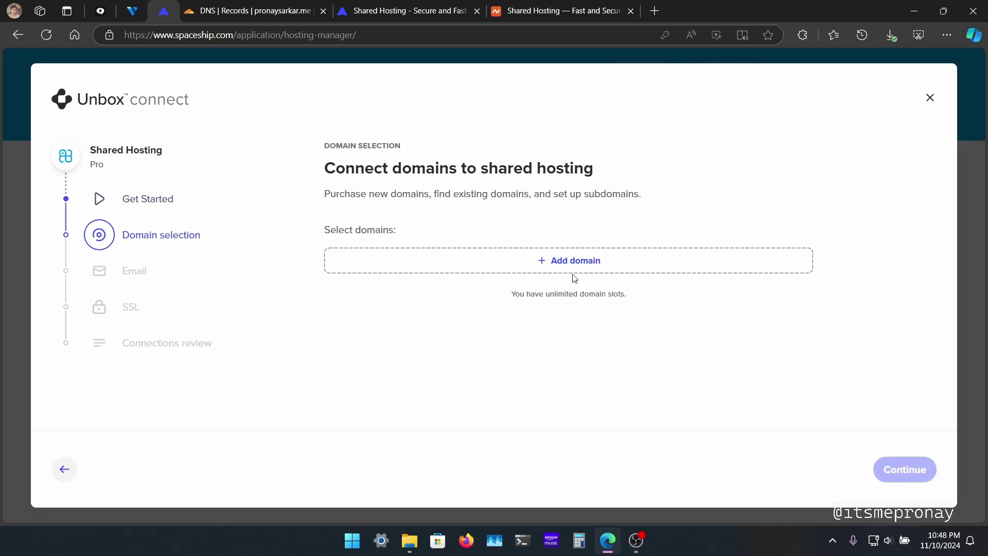
click(556, 266)
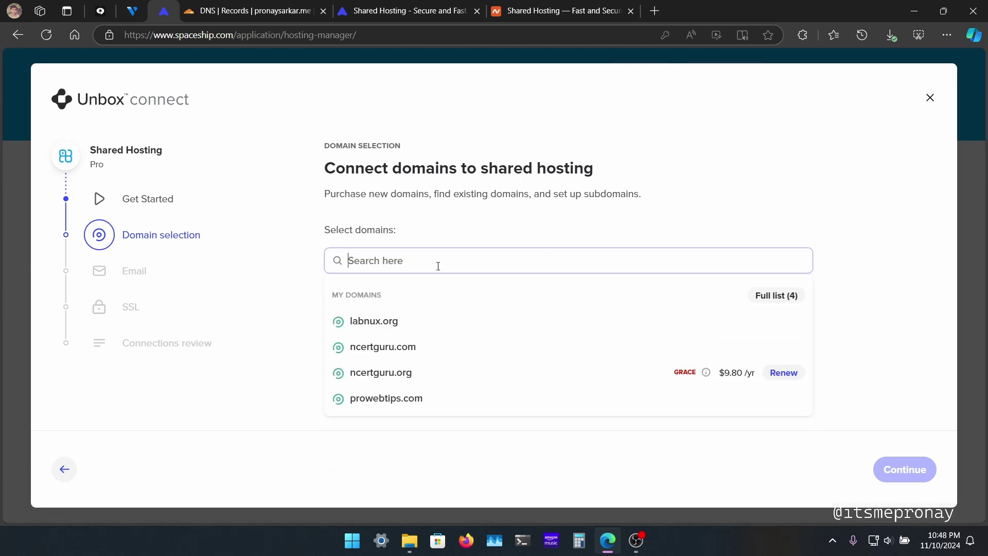
text(pronay)
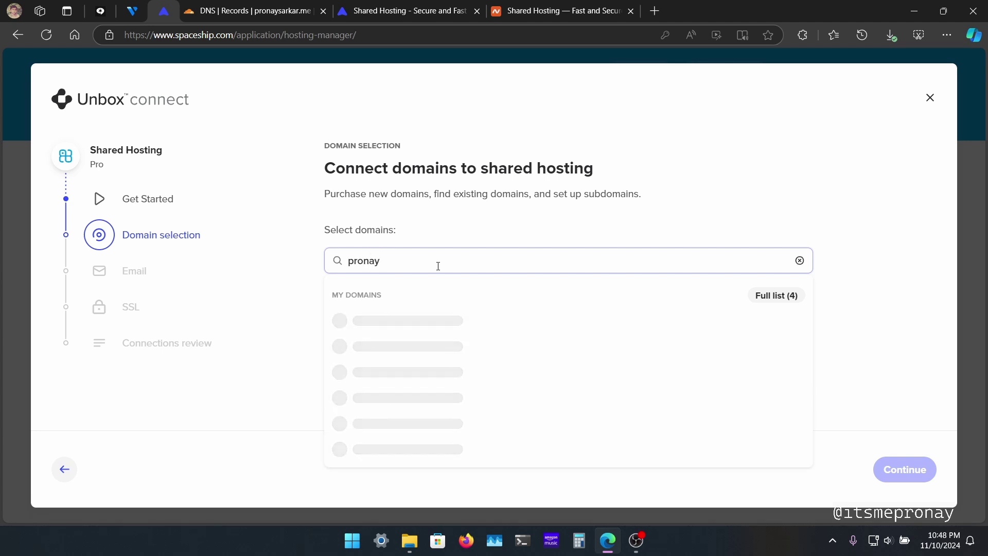
text(sarkar.met)
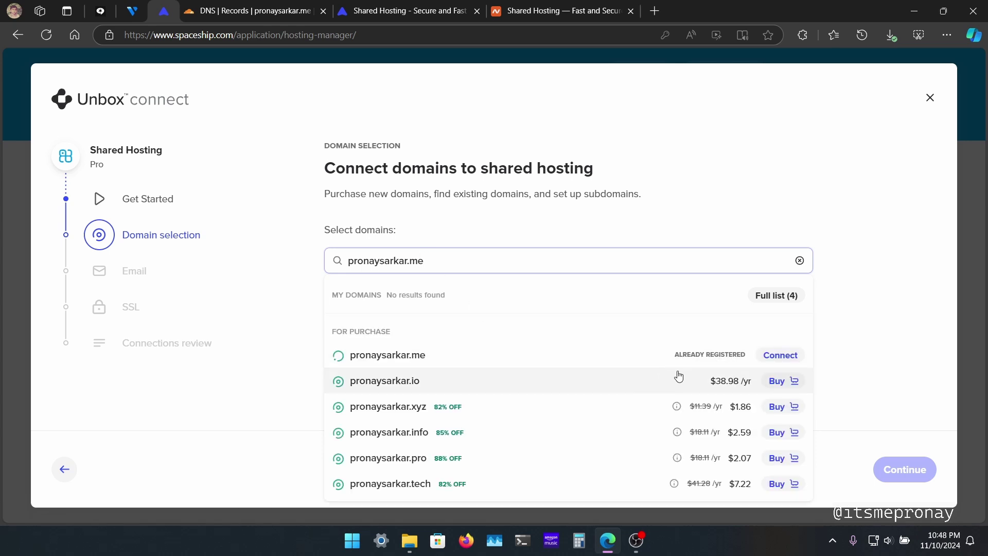
click(706, 355)
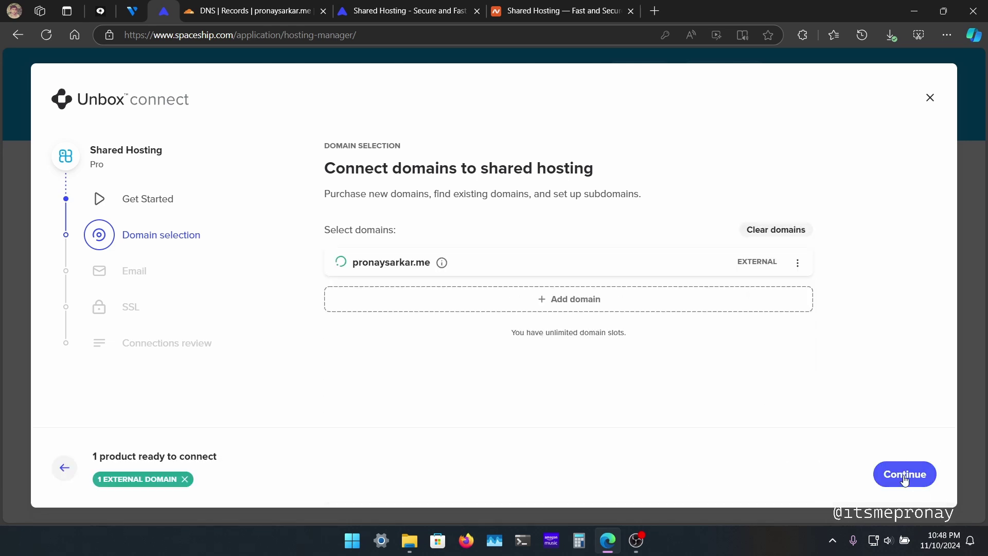
click(904, 475)
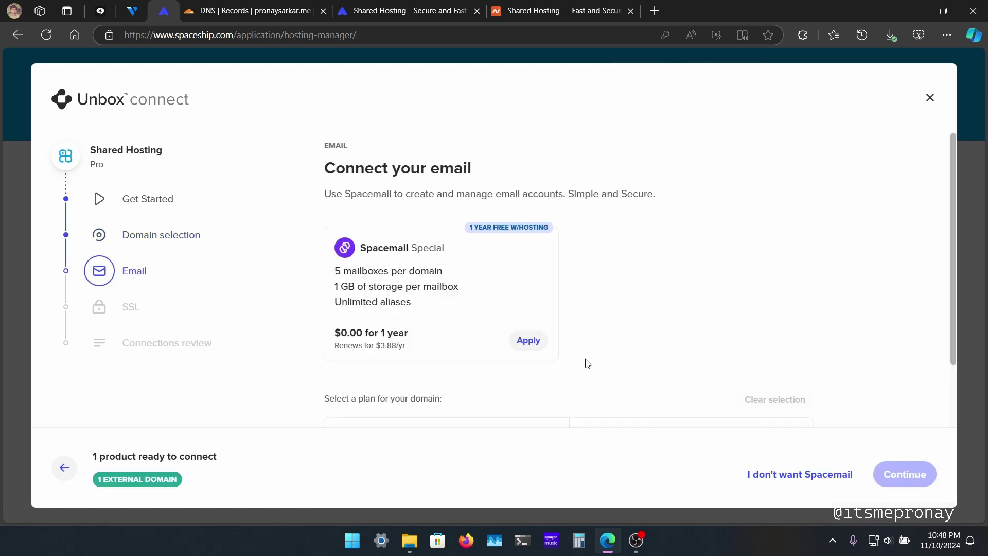
scroll(585, 362, down, 2)
scroll(585, 363, up, 1)
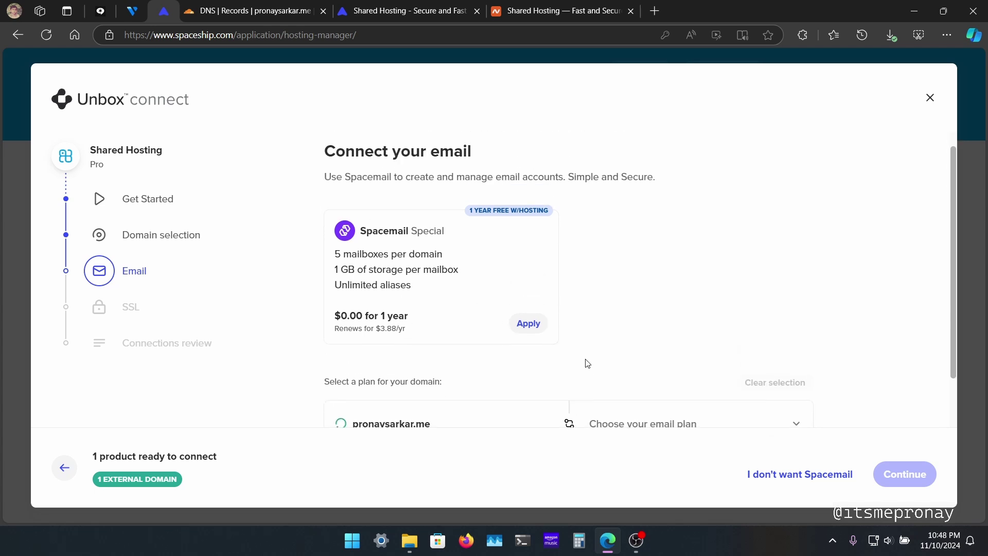
Decline Spacemail for pronaysarkar.me, leaving no email plan selected
click(642, 424)
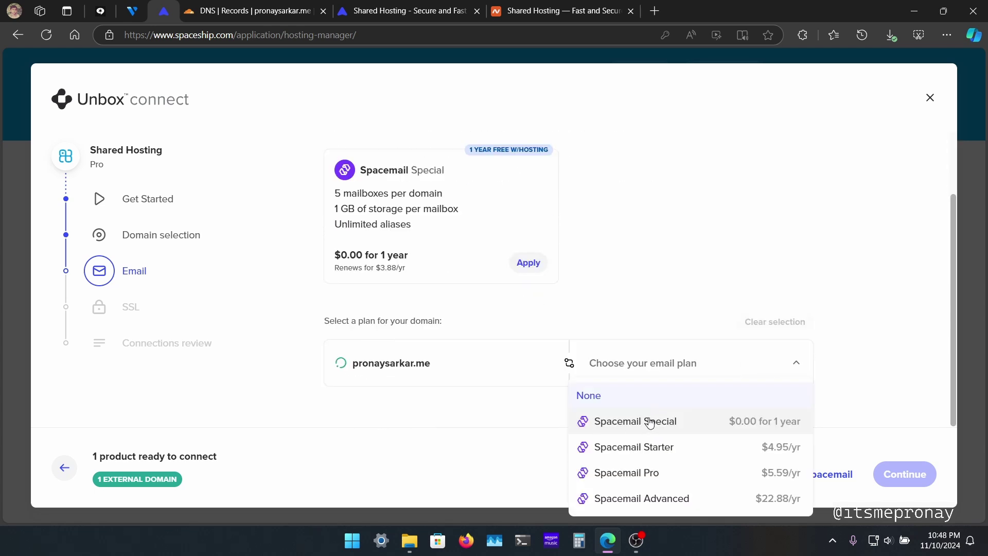
click(674, 232)
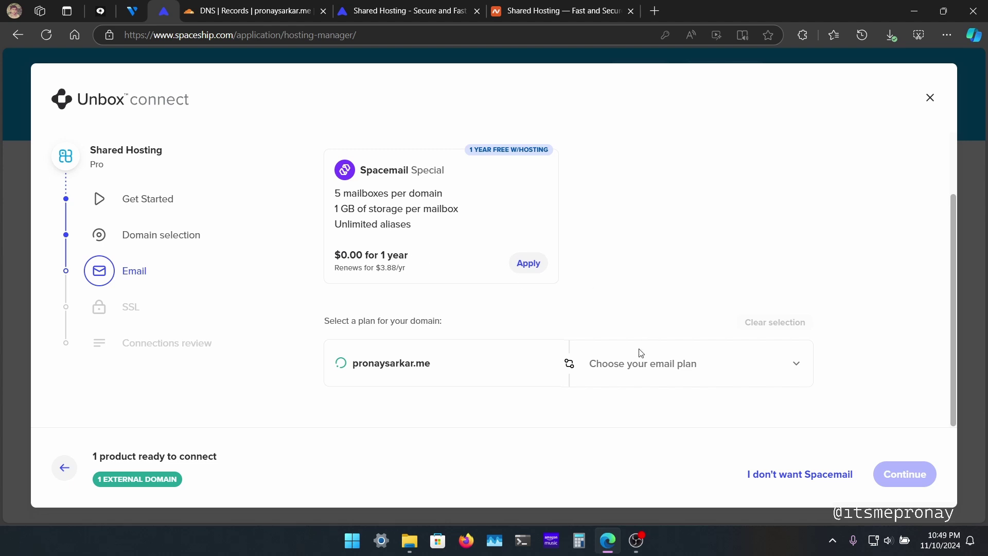
click(656, 361)
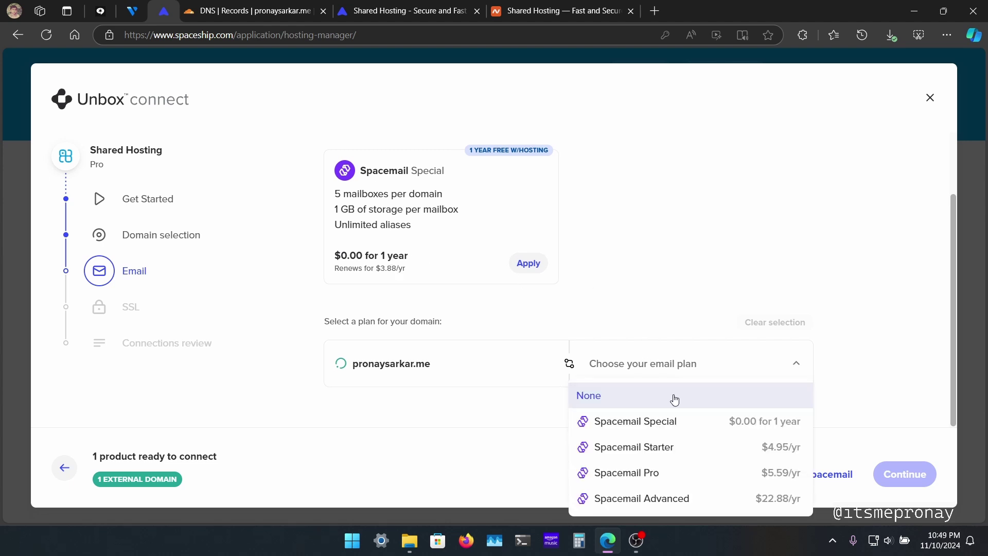
click(674, 399)
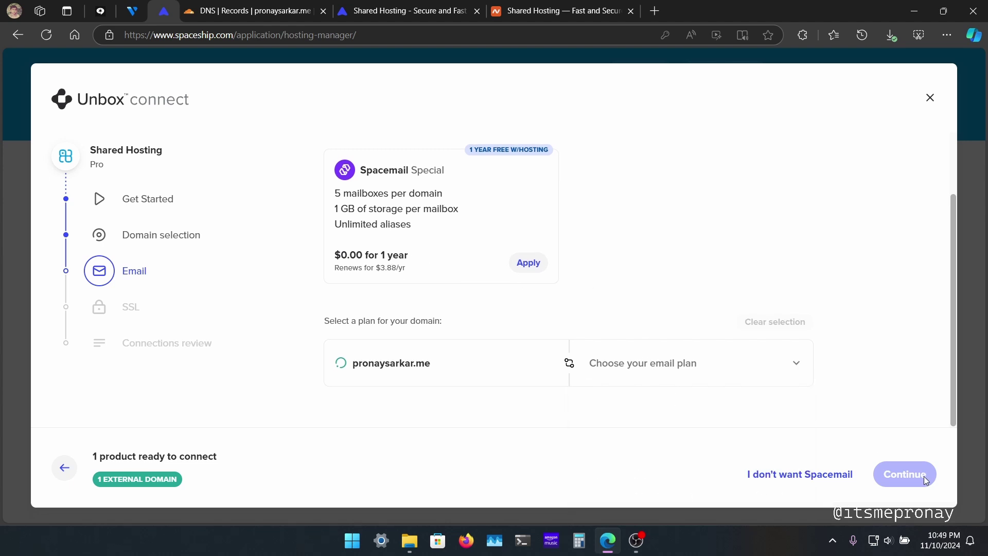
click(804, 475)
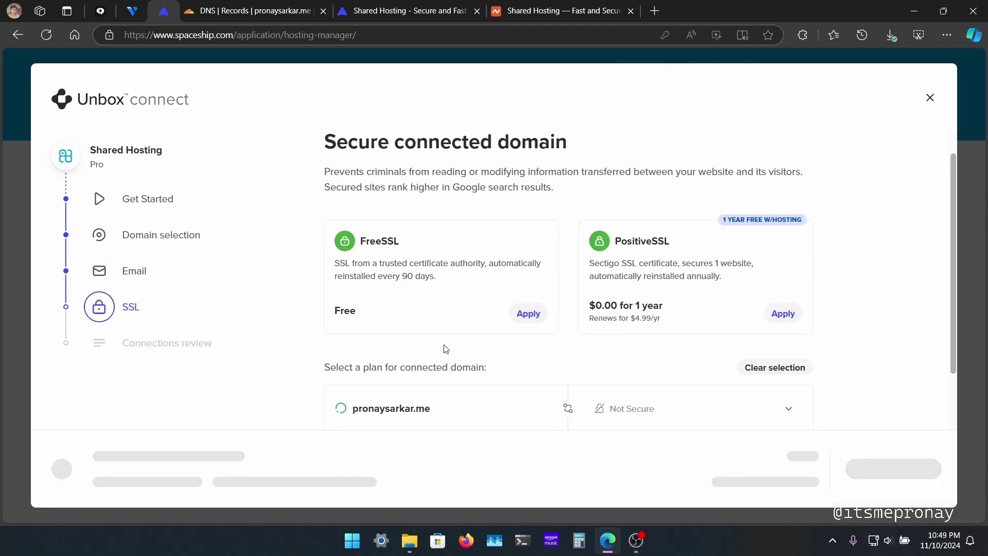
scroll(443, 349, down, 1)
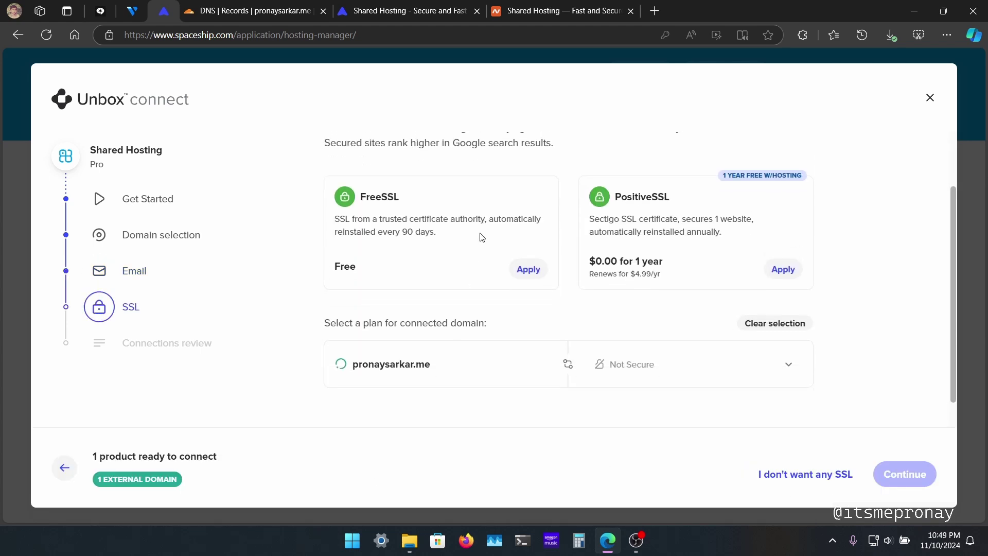
Apply FreeSSL to pronaysarkar.me and connect it with Shared Hosting Pro
click(513, 270)
click(917, 474)
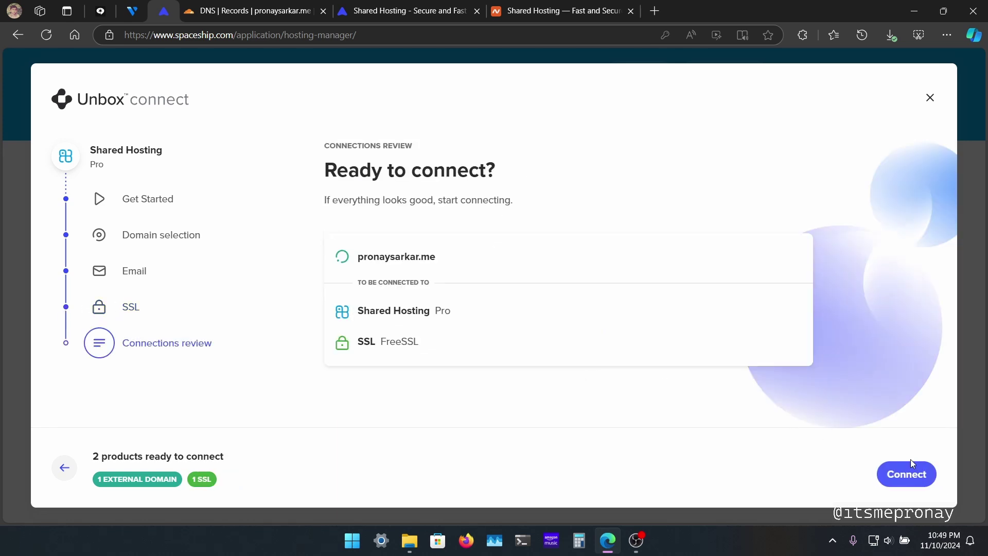
click(909, 473)
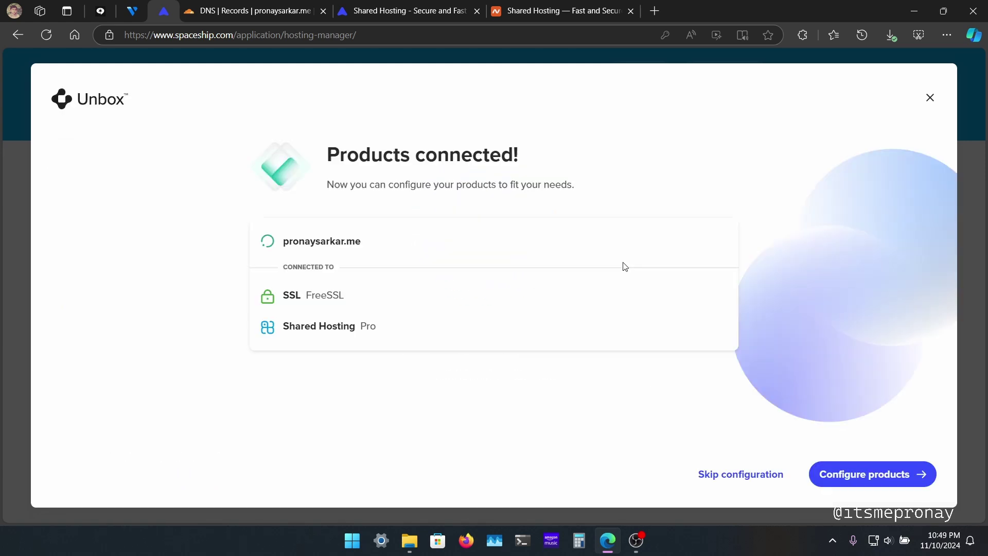
Start product configuration and bring up the 'Start your website' panel offering WordPress
click(856, 478)
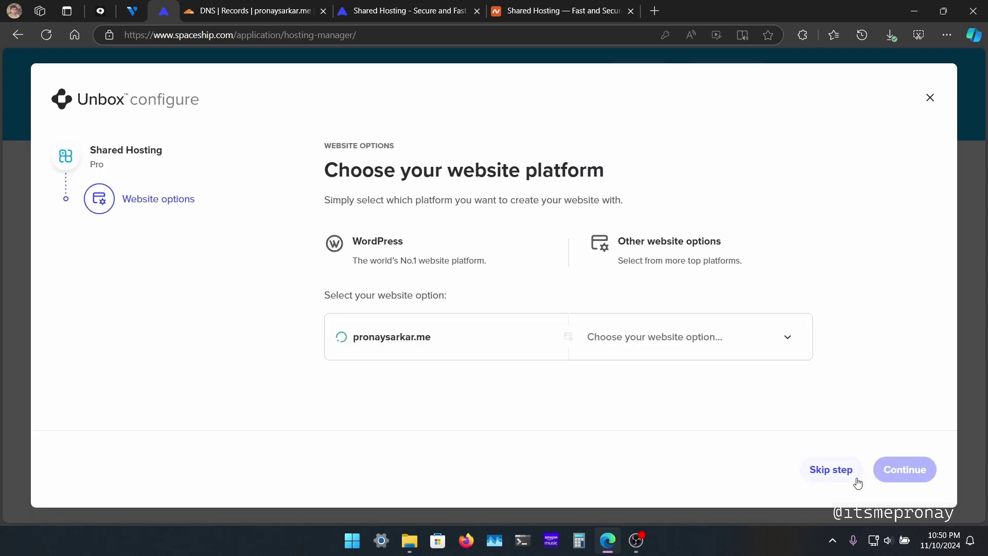
click(602, 337)
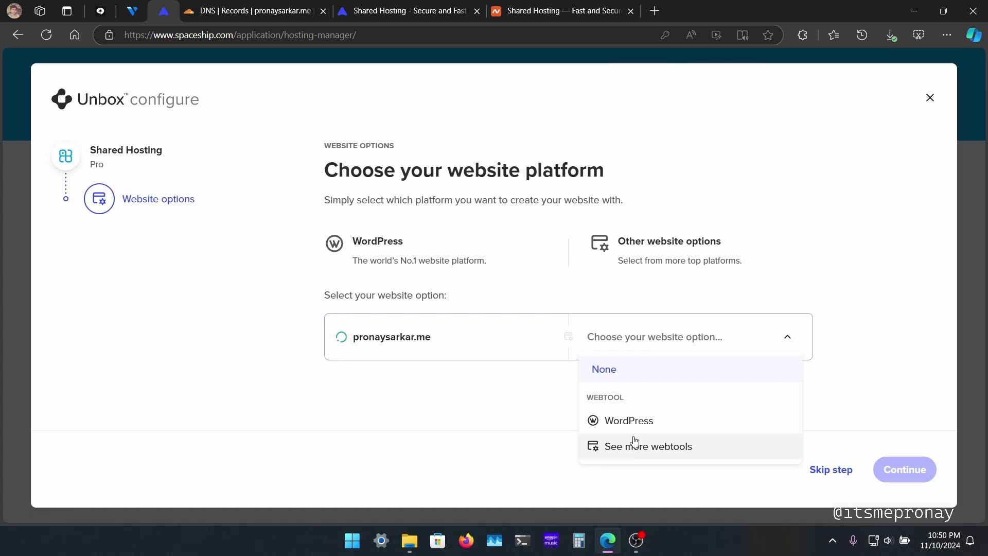
click(640, 455)
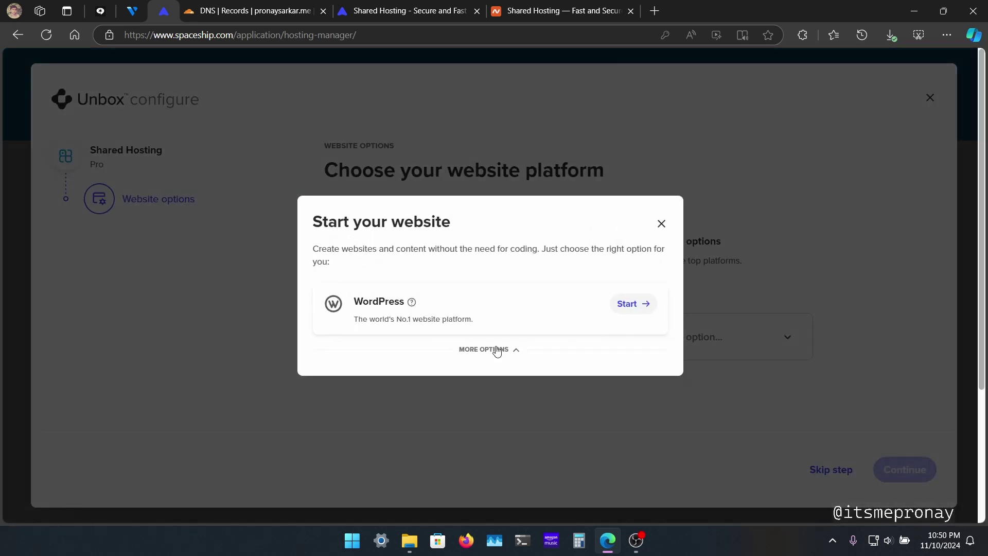
Start a WordPress install for pronaysarkar.me, entering the site name and admin email
click(637, 303)
triple_click(756, 186)
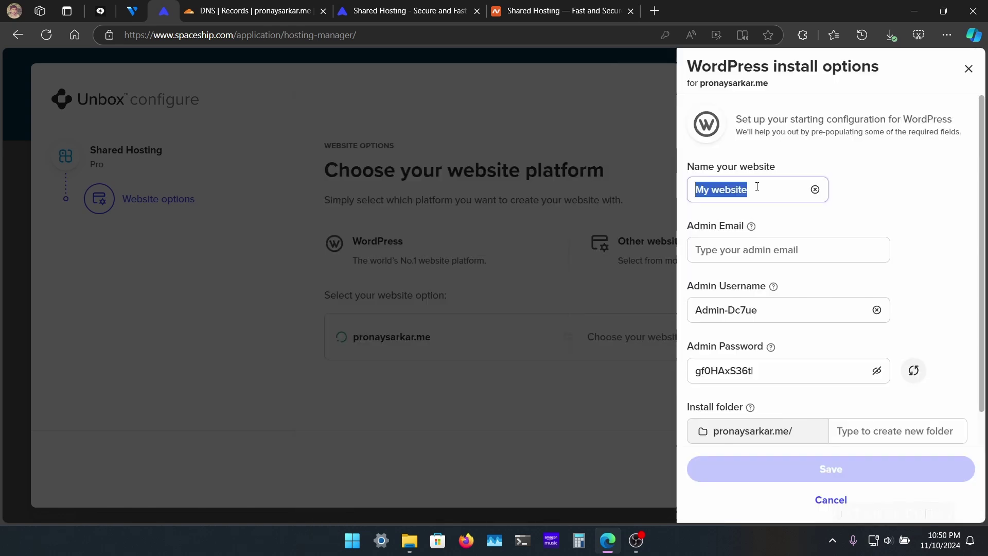
text(Pronay Sarkar)
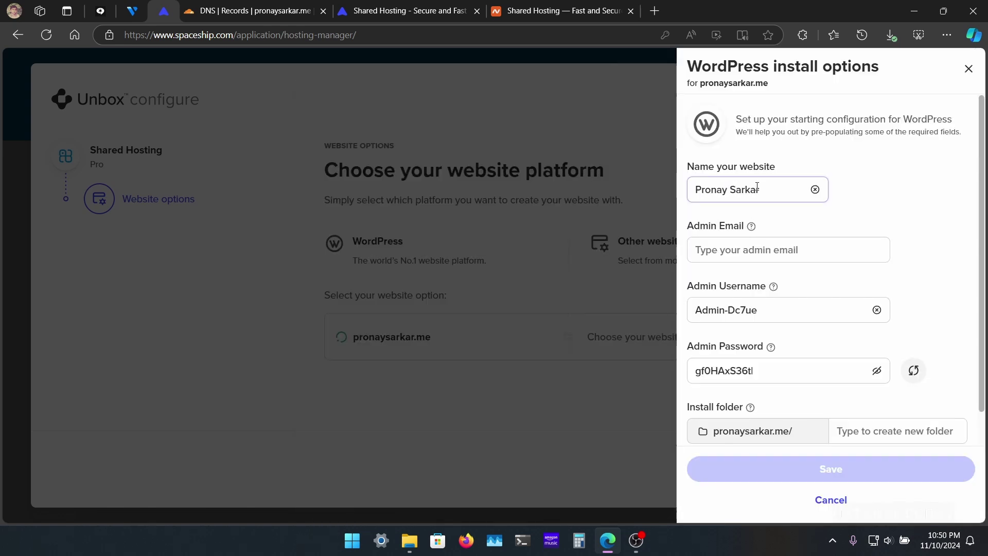
click(743, 256)
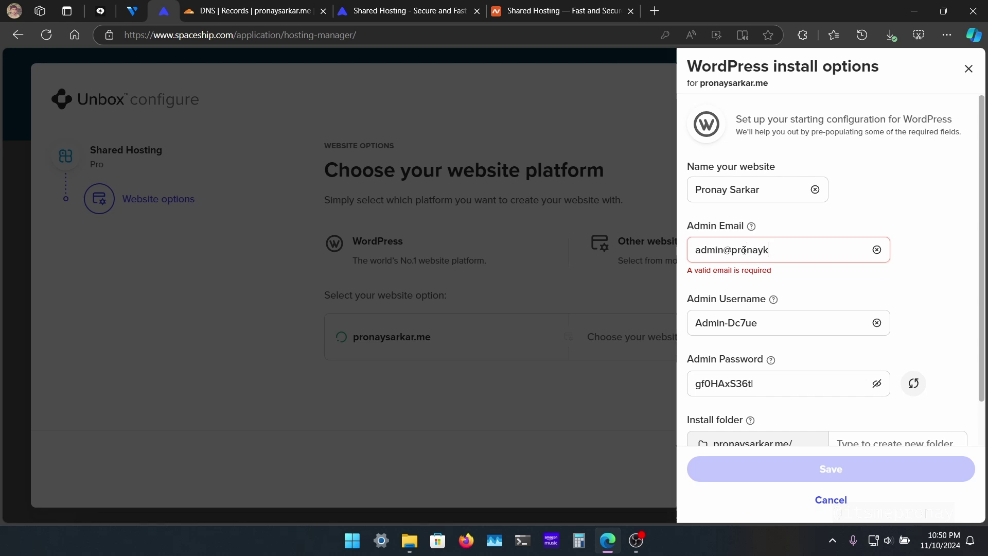
scroll(756, 278, down, 1)
scroll(799, 322, down, 1)
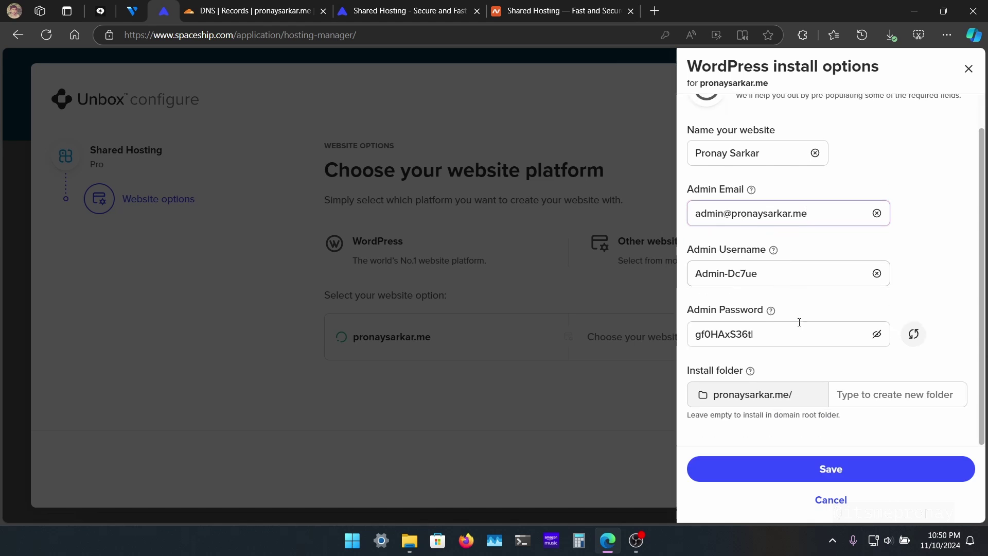
Set the WordPress admin username to Admin with a password, and save
click(791, 274)
drag(792, 275, 656, 283)
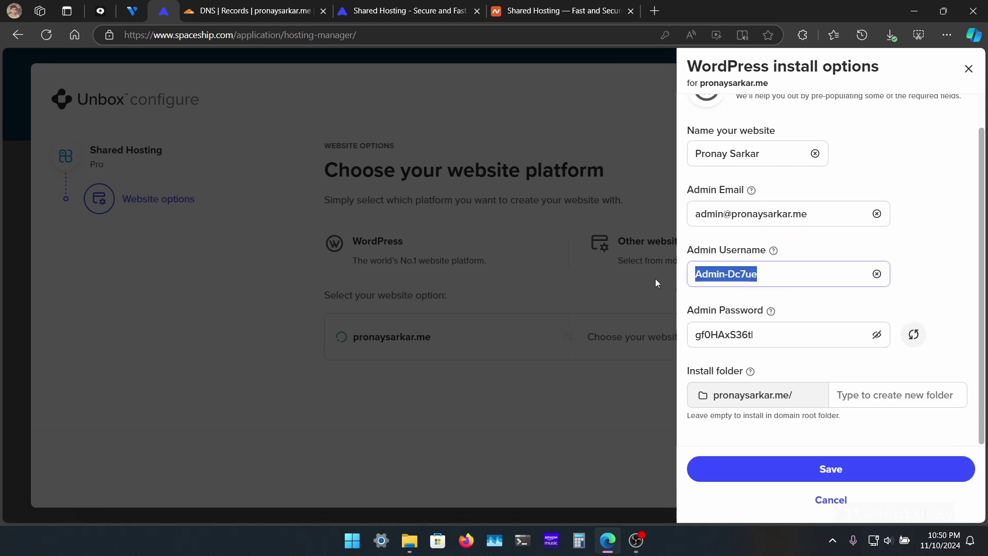
key(Tab)
key(Tab)
key(Tab)
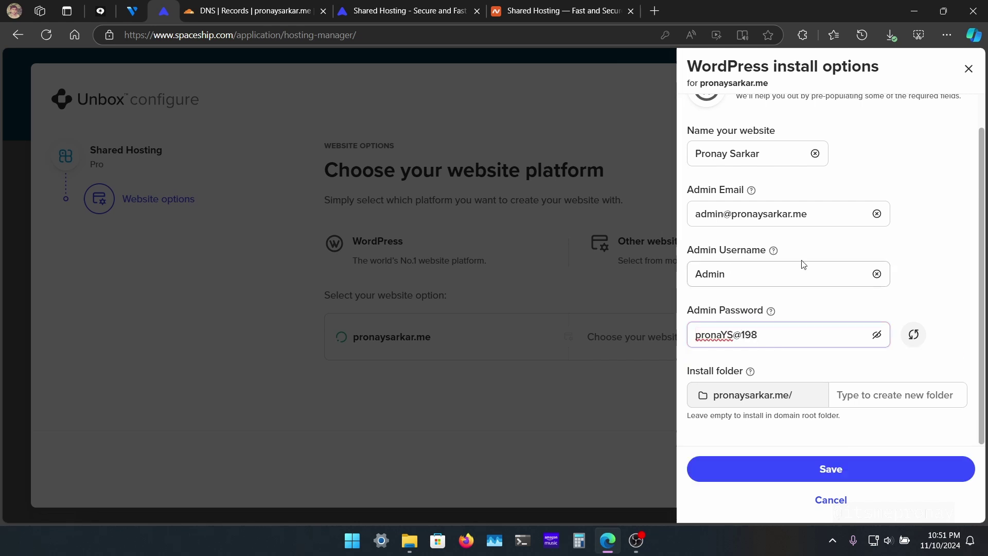
click(916, 291)
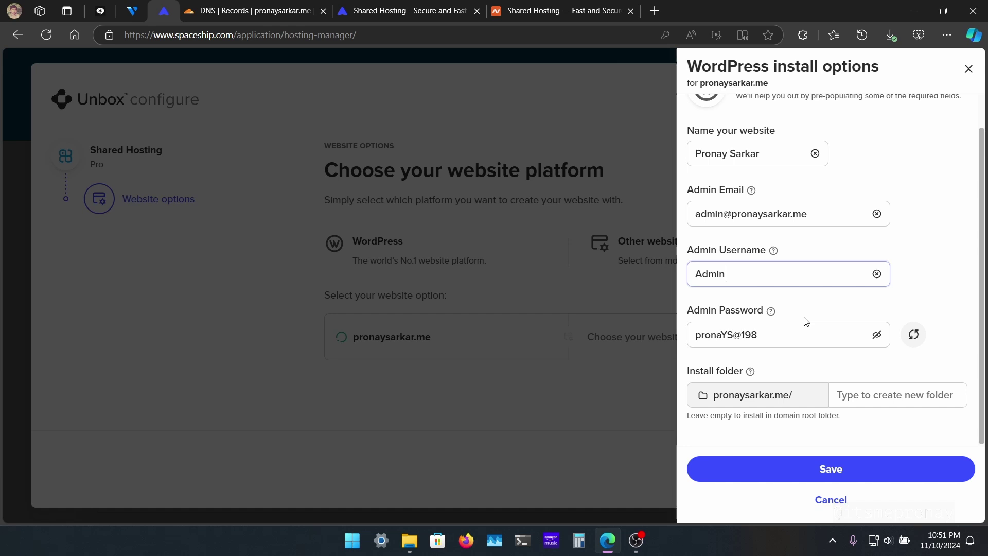
click(825, 475)
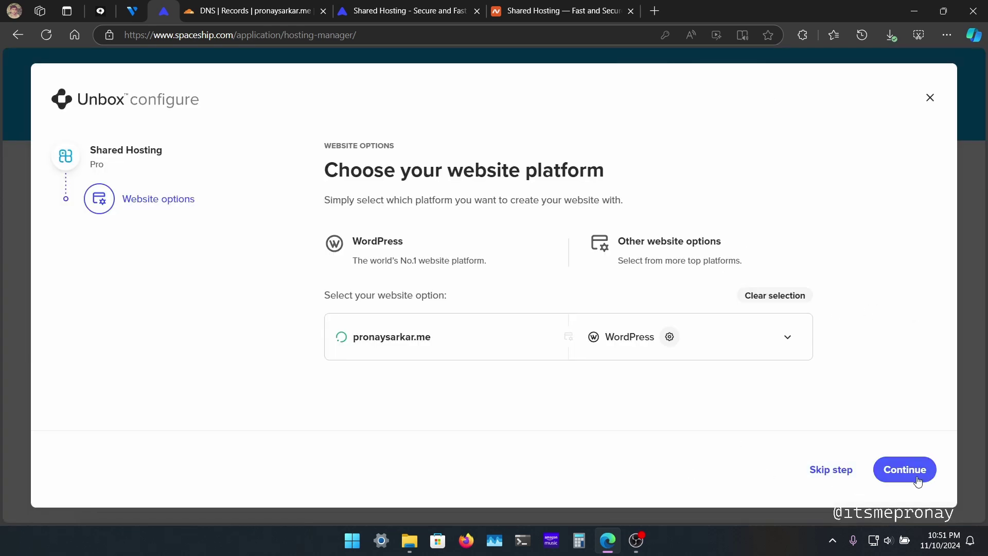
Finish Spaceship's website setup step and open the guide for switching to Spaceship nameservers
click(917, 480)
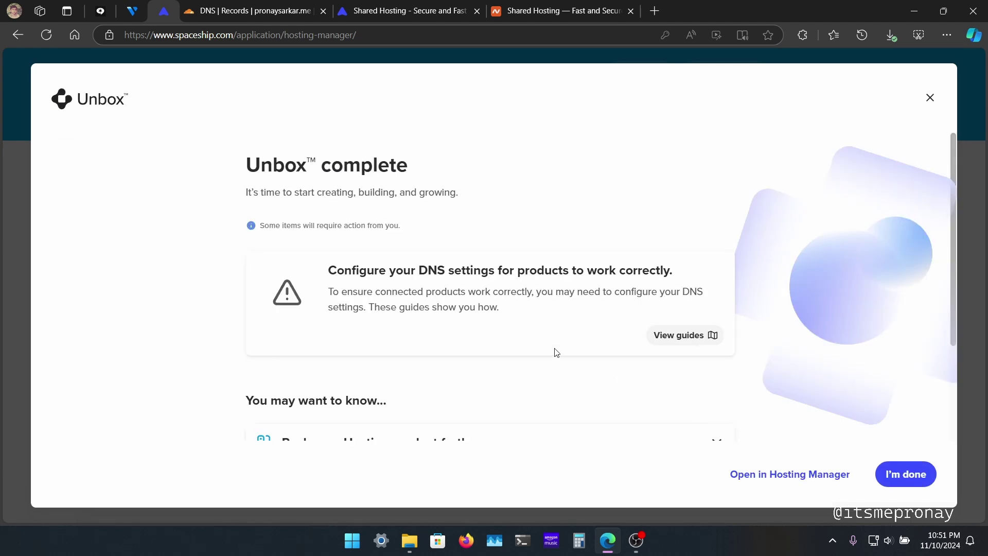
scroll(555, 353, down, 2)
scroll(554, 353, down, 1)
scroll(555, 352, up, 3)
click(690, 333)
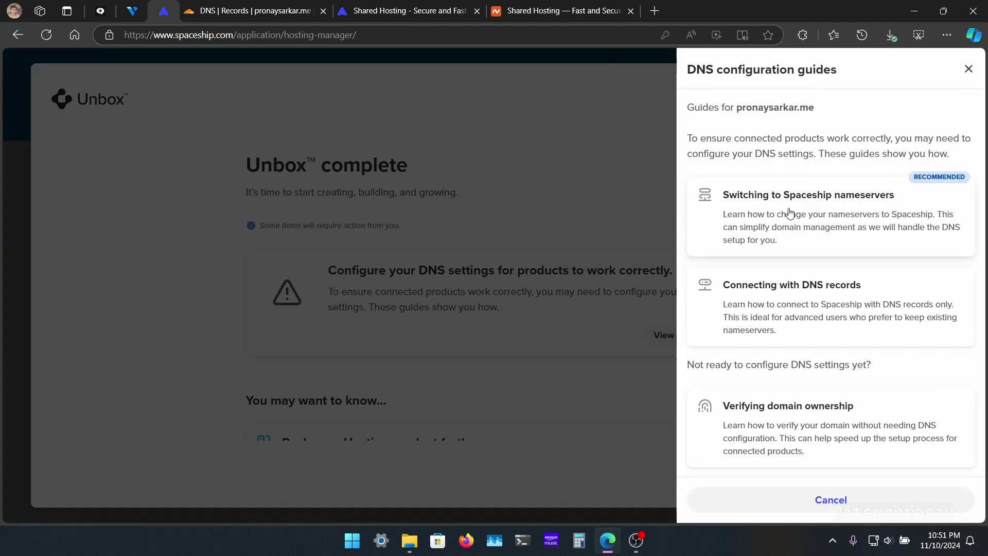
click(847, 216)
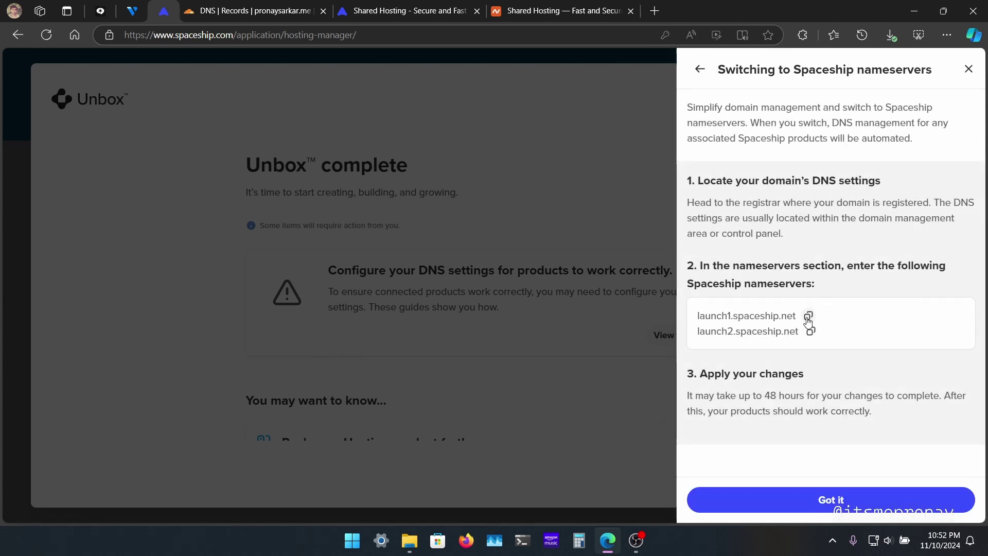
Copy the launch1.spaceship.net nameserver and bring up Cloudflare's DNS records page
click(808, 317)
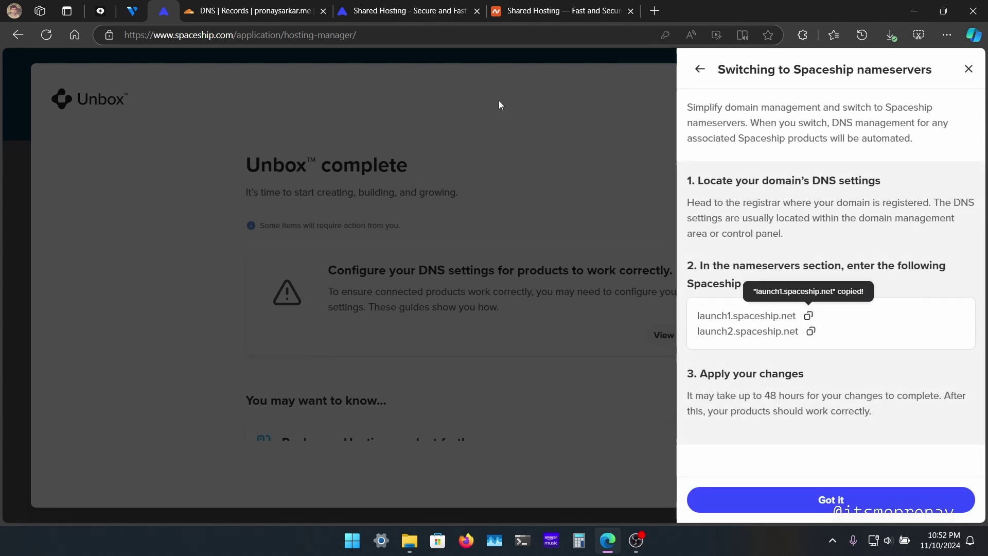
click(808, 316)
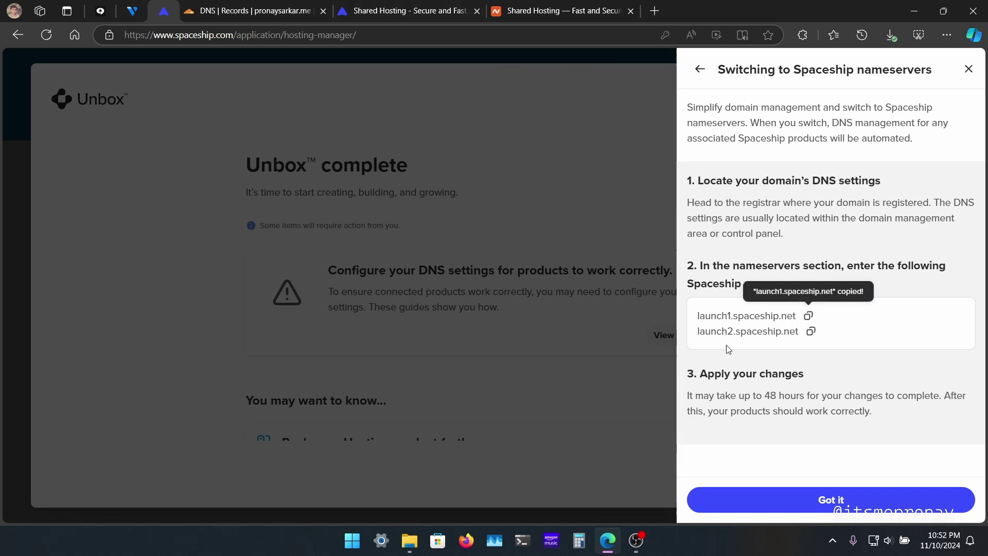
click(255, 10)
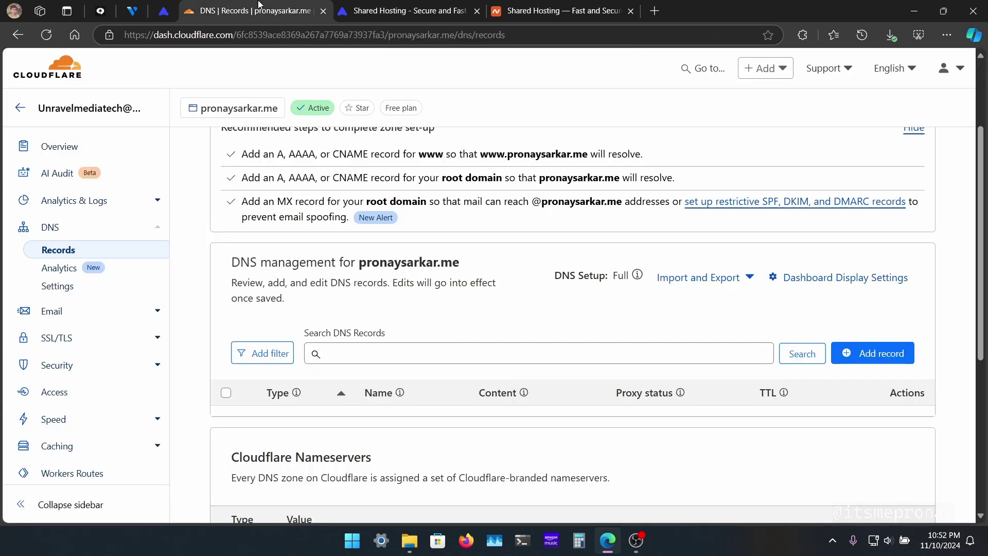
Add an NS record named @ pointing to launch1.spaceship.net
click(876, 353)
scroll(366, 420, down, 3)
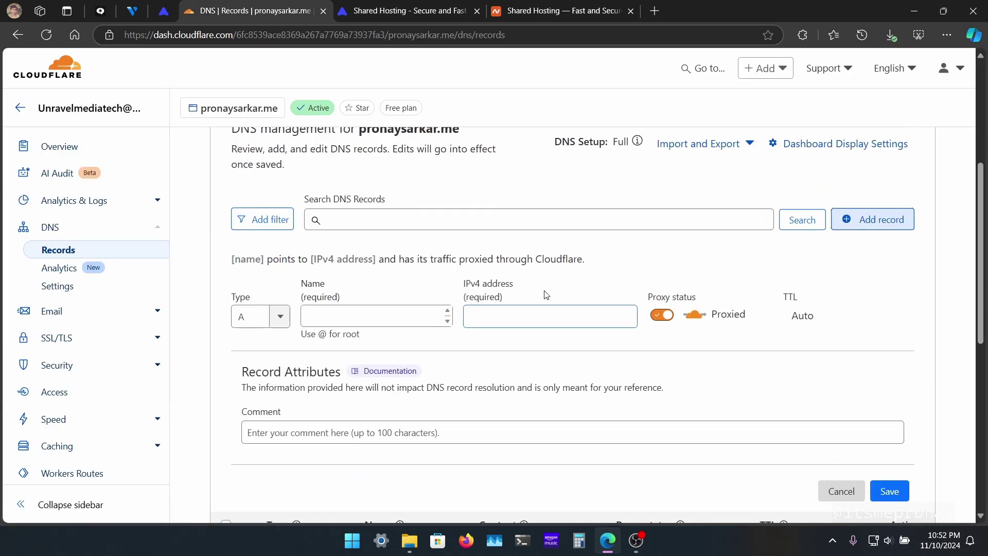
scroll(545, 294, up, 3)
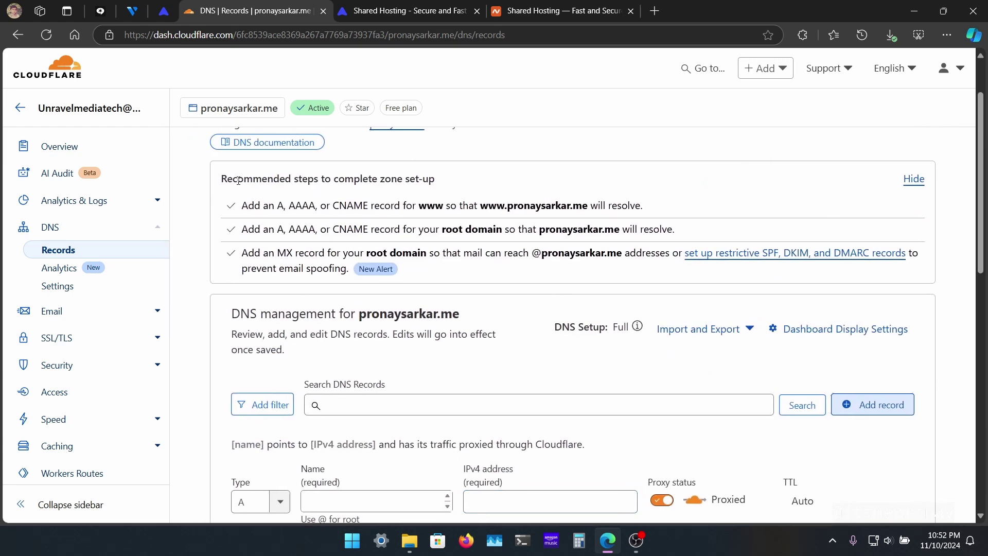
scroll(262, 348, down, 2)
click(273, 351)
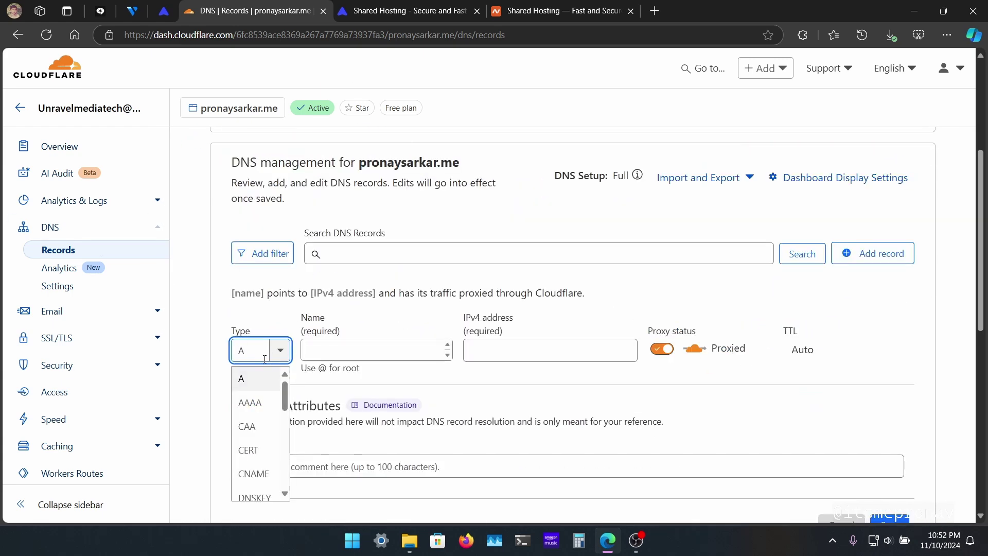
text(Ans)
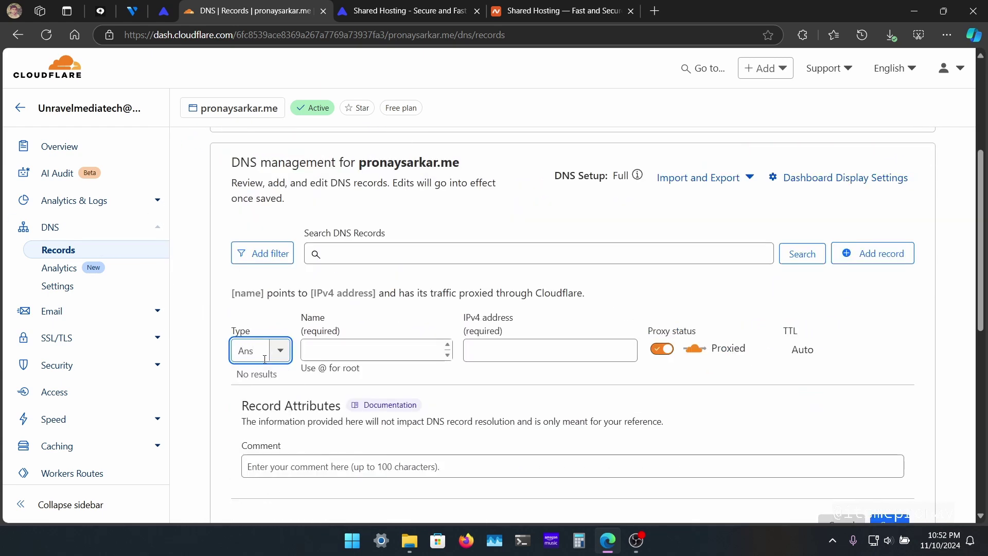
key(BackSpace)
key(BackSpace)
key(BackSpace)
text(ns)
click(259, 378)
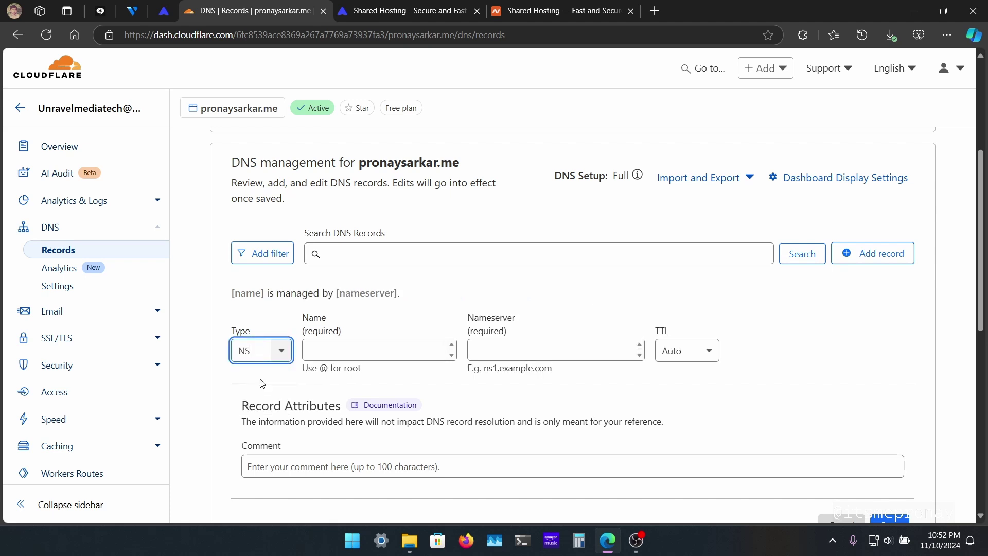
click(356, 352)
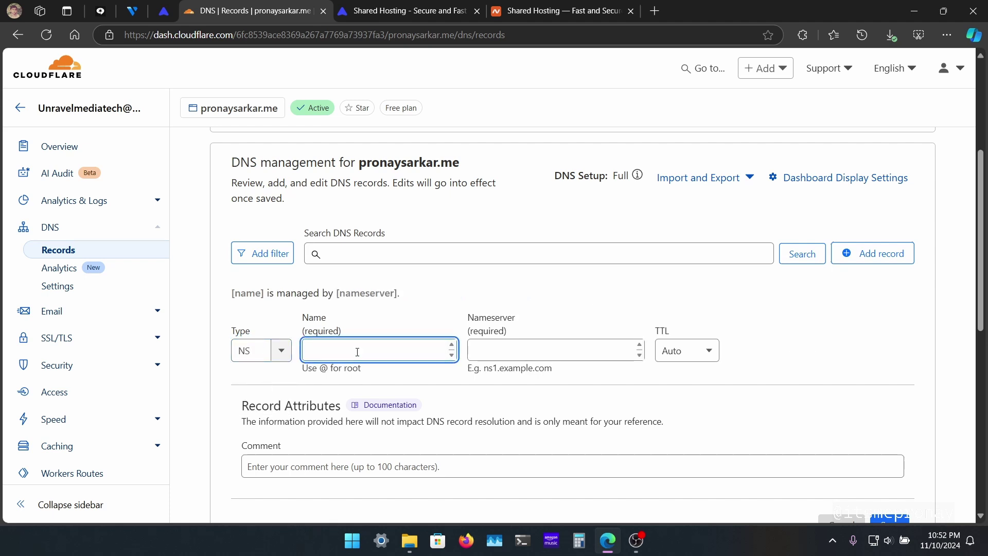
text(@)
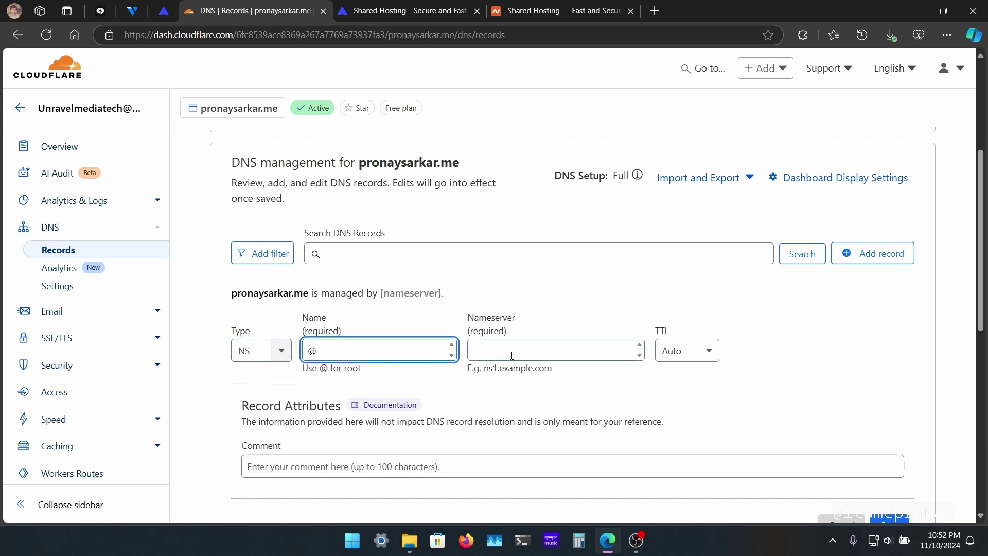
click(520, 354)
key(ctrl+v)
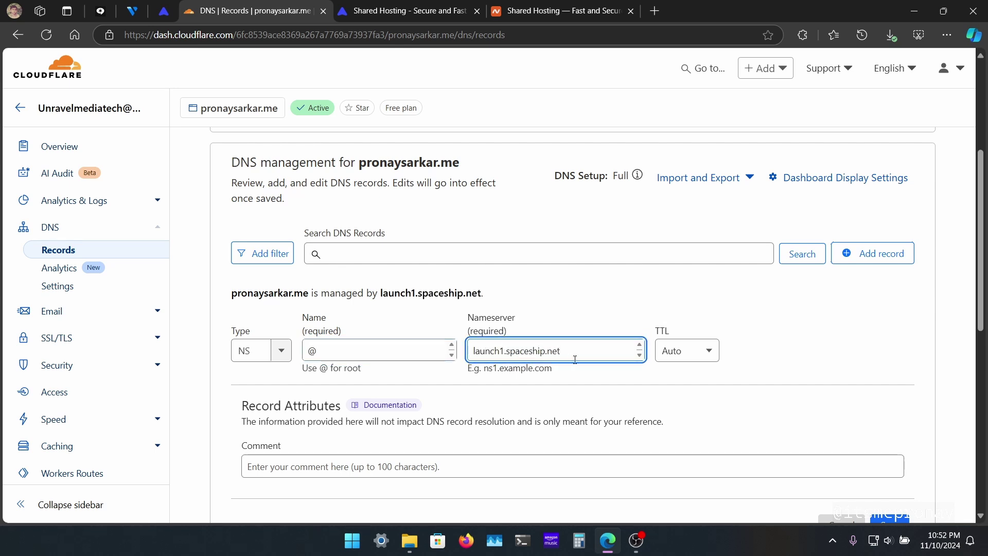
click(790, 365)
scroll(877, 423, down, 1)
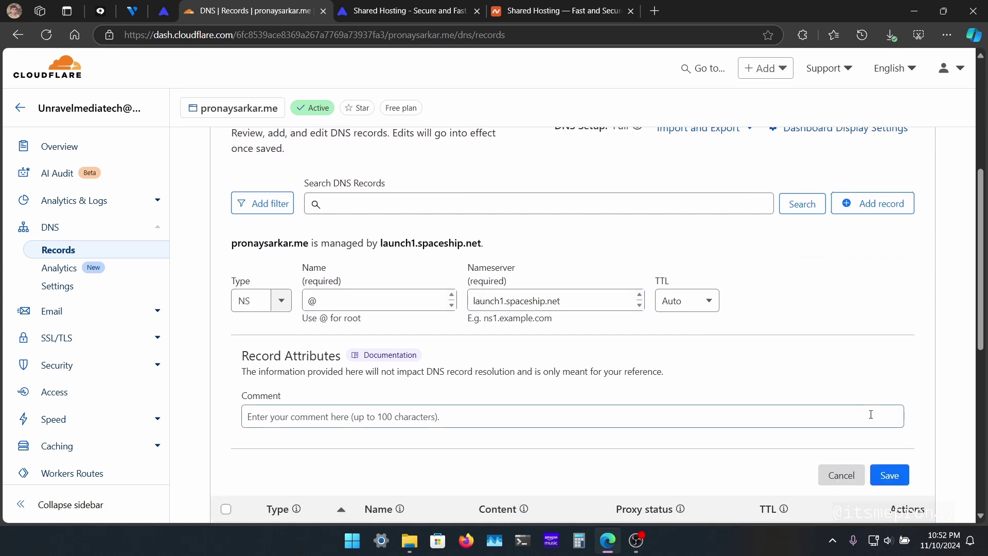
click(889, 475)
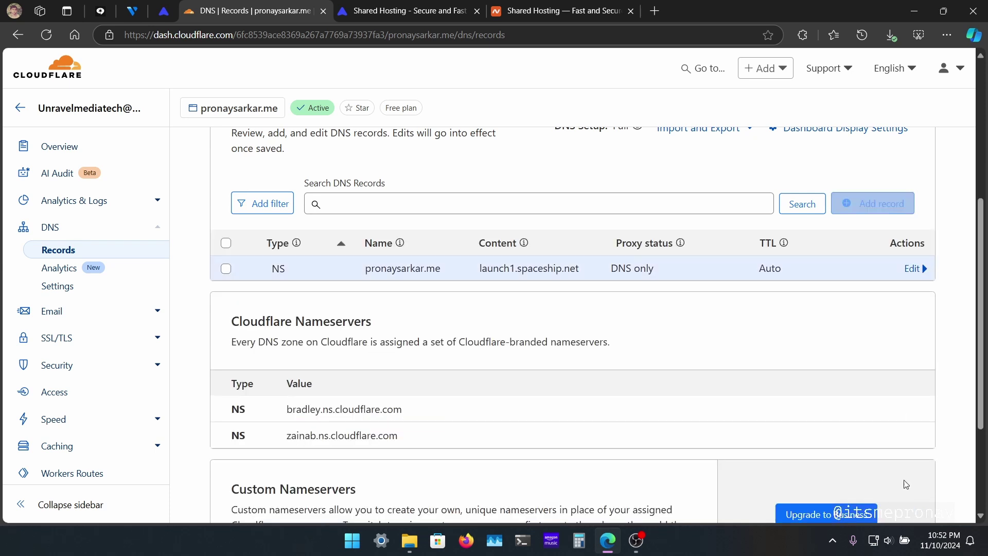
Add a second NS record named @ with launch2.spaceship.net, copied from Spaceship
click(878, 209)
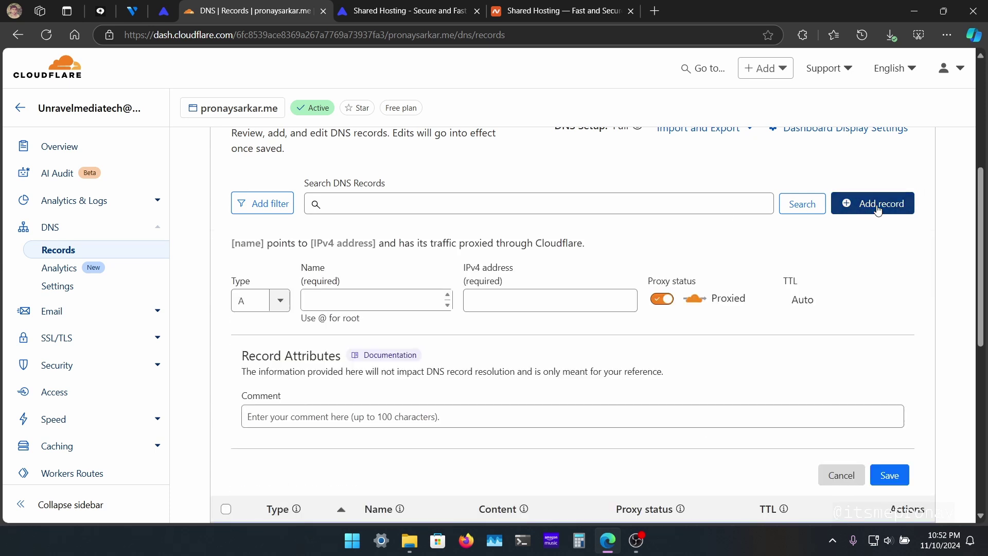
click(280, 296)
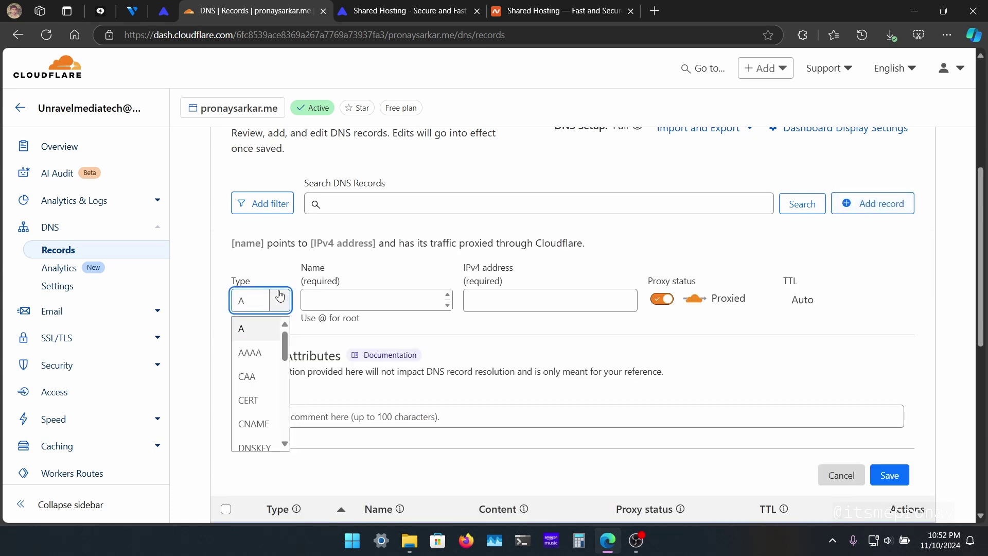
text(Ns)
key(BackSpace)
key(BackSpace)
key(BackSpace)
text(ns)
click(247, 331)
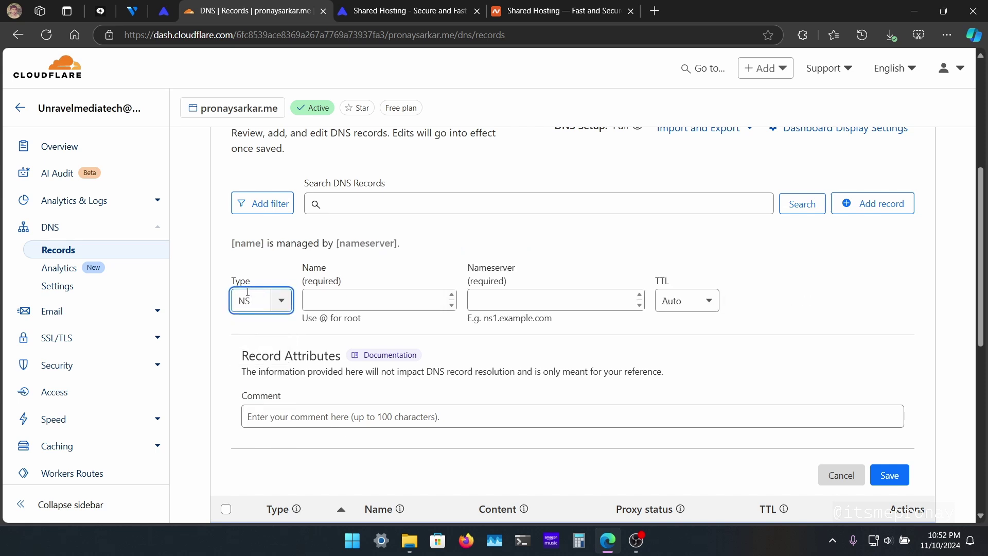
click(360, 304)
text(@)
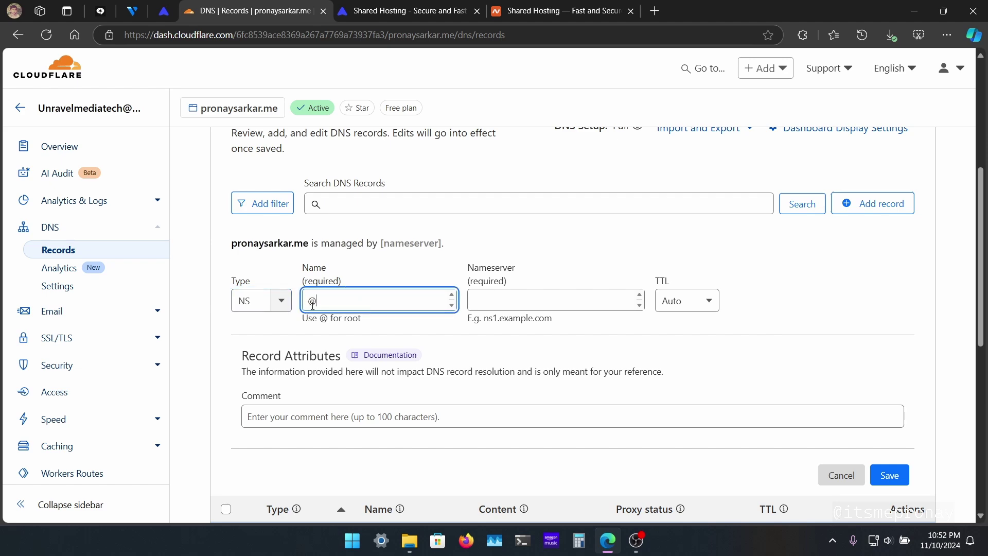
click(384, 8)
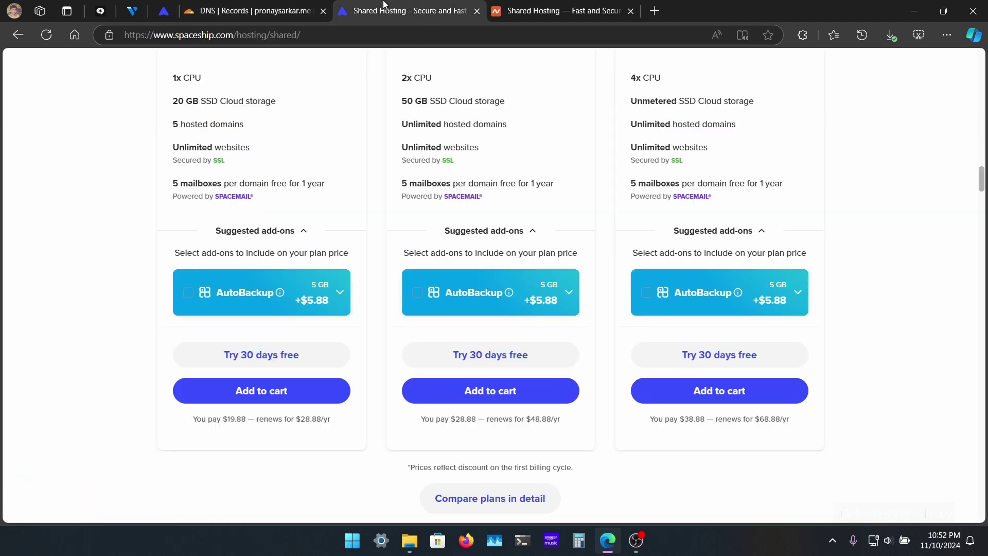
click(163, 11)
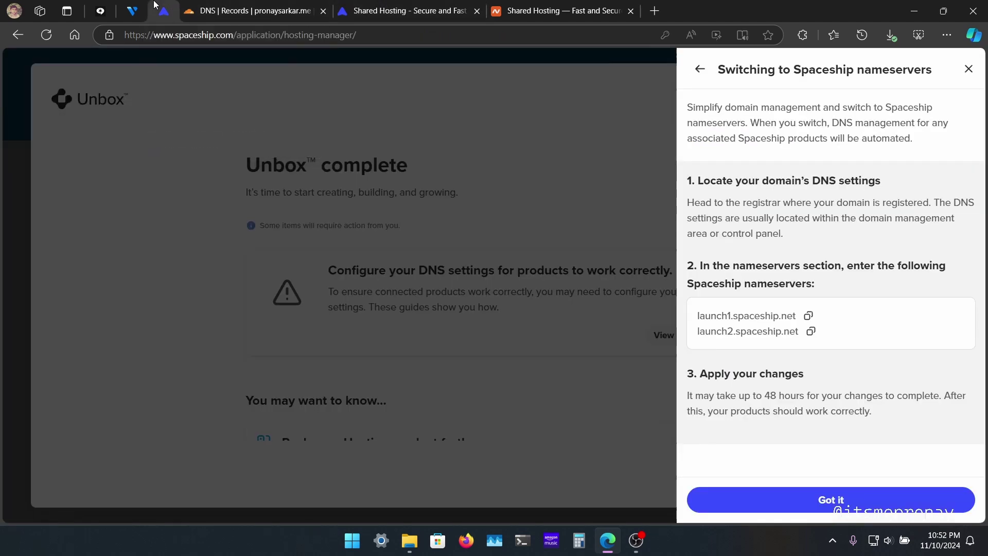
click(811, 331)
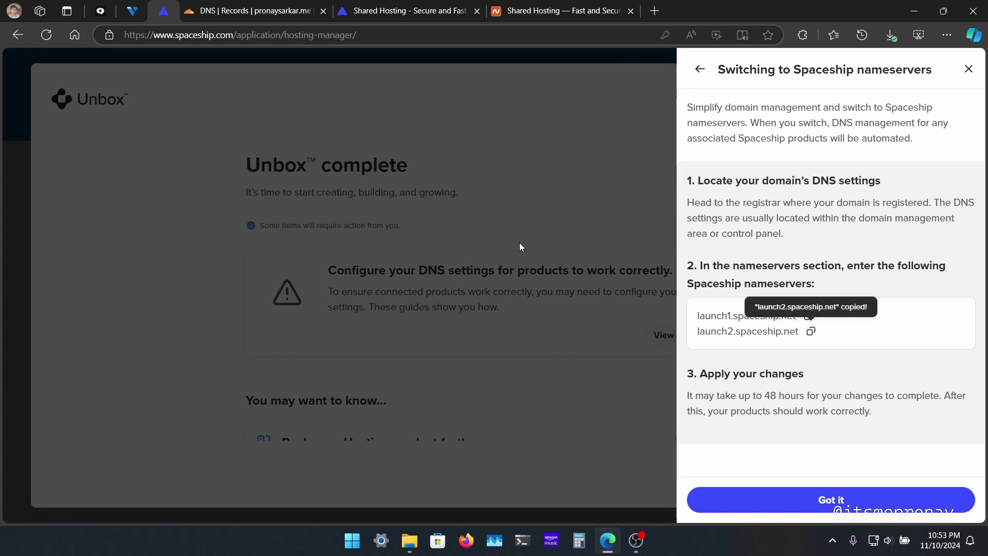
click(241, 9)
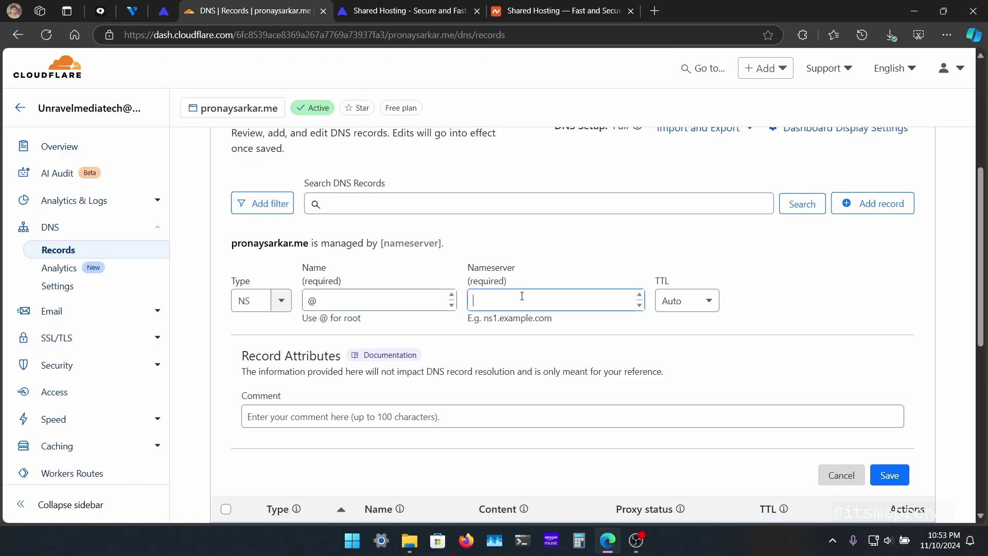
key(ctrl+v)
click(800, 336)
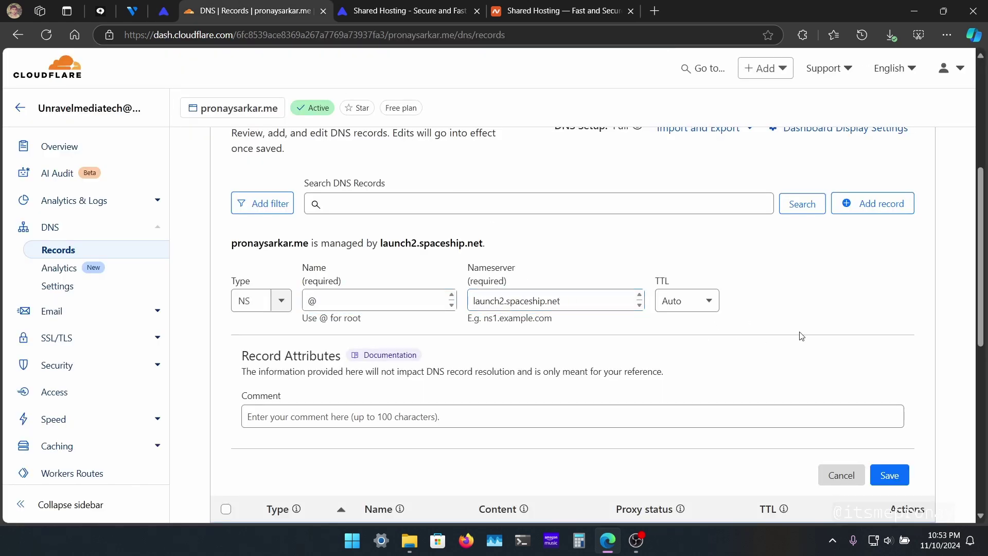
click(875, 474)
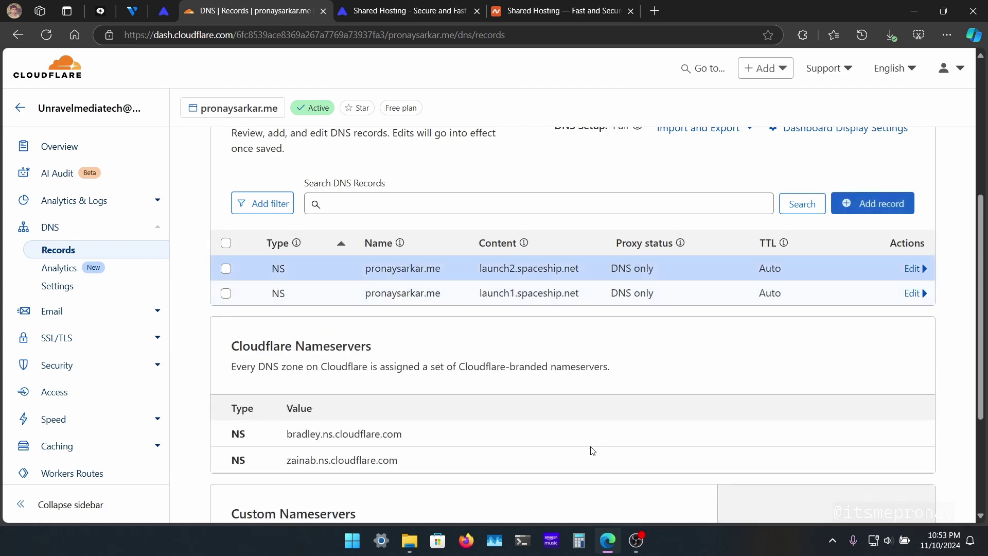
Close Spaceship's nameserver guide, then enter cPanel for pronaysarkar.me through the Hosting Manager
click(162, 10)
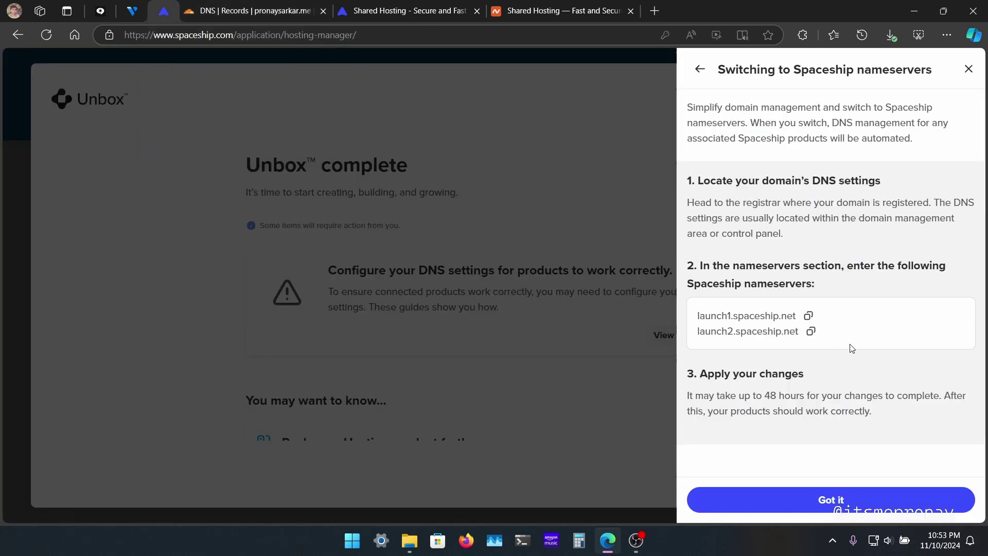
click(824, 510)
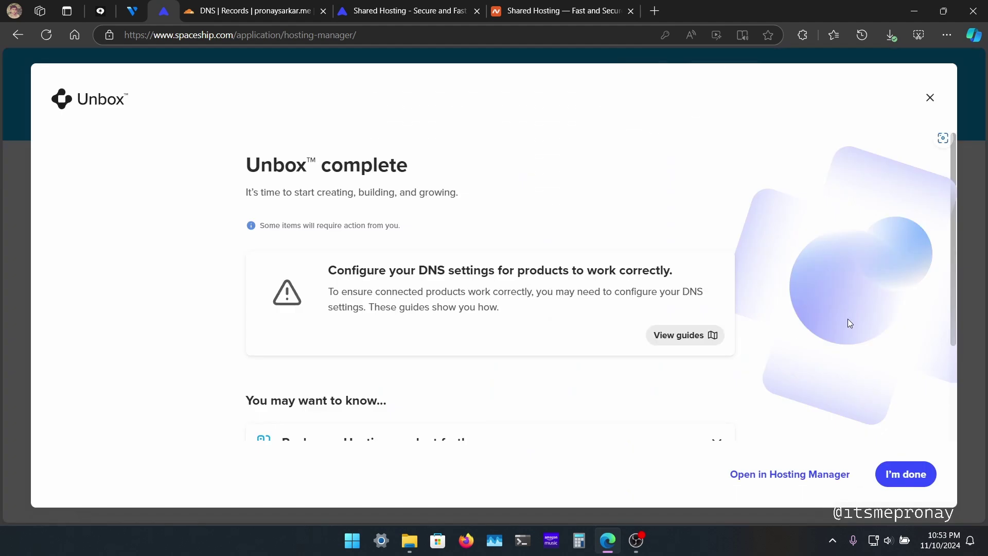
scroll(848, 324, down, 10)
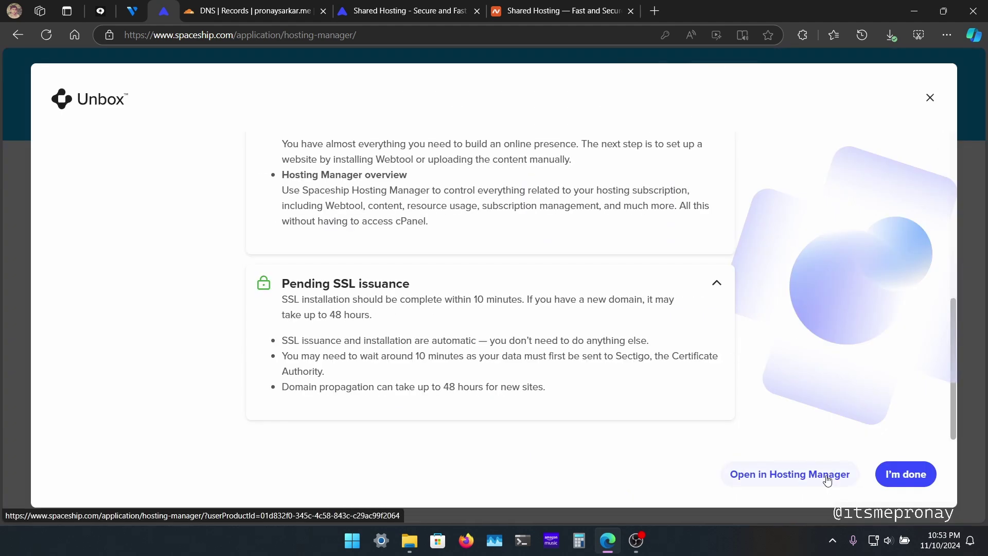
click(827, 480)
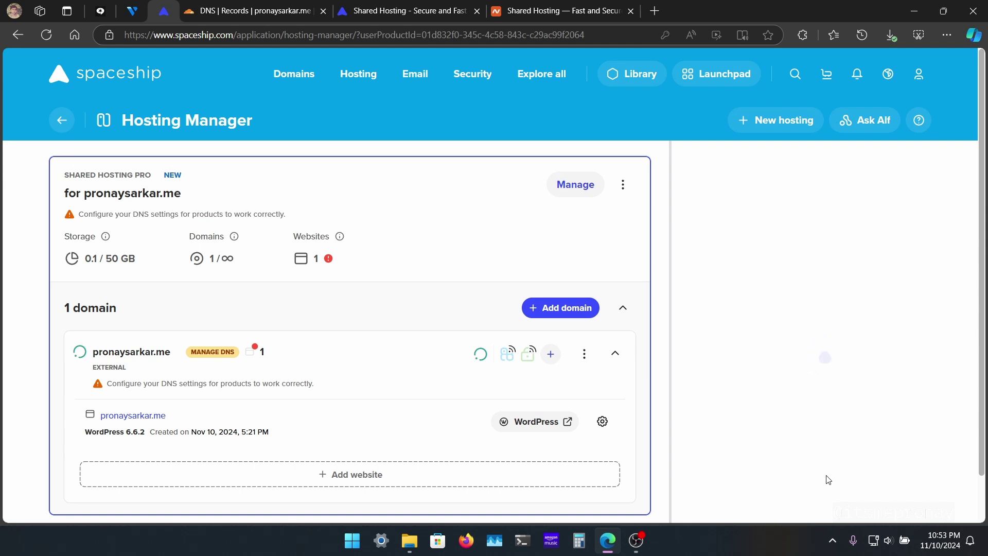
scroll(794, 409, down, 5)
scroll(794, 411, down, 1)
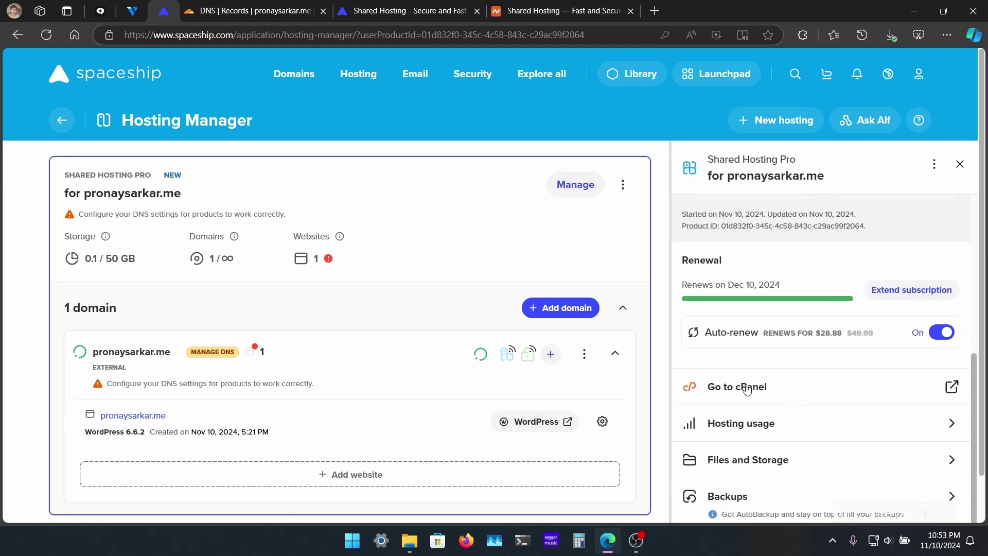
click(947, 394)
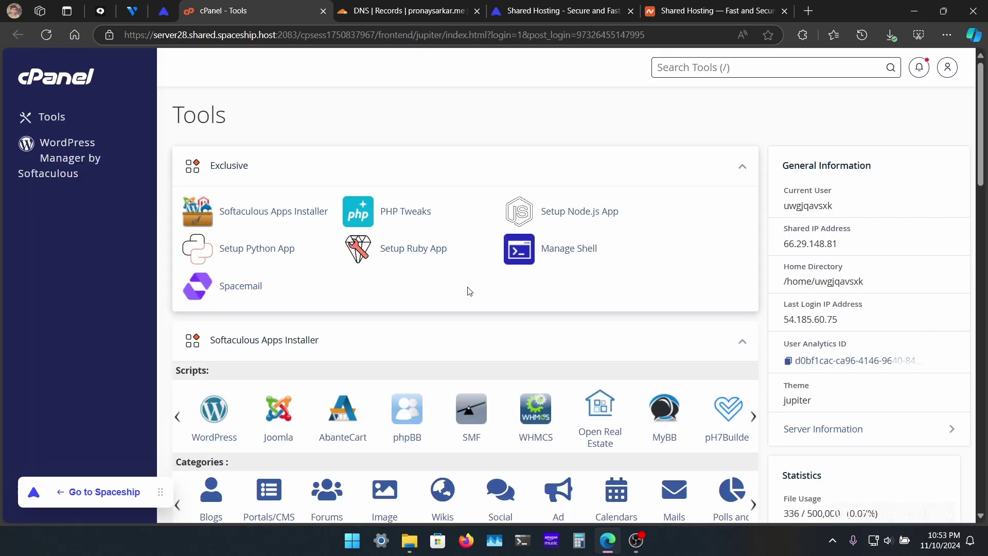
Highlight the shared IP 66.29.148.81 in cPanel's General Information sidebar
drag(839, 245, 774, 245)
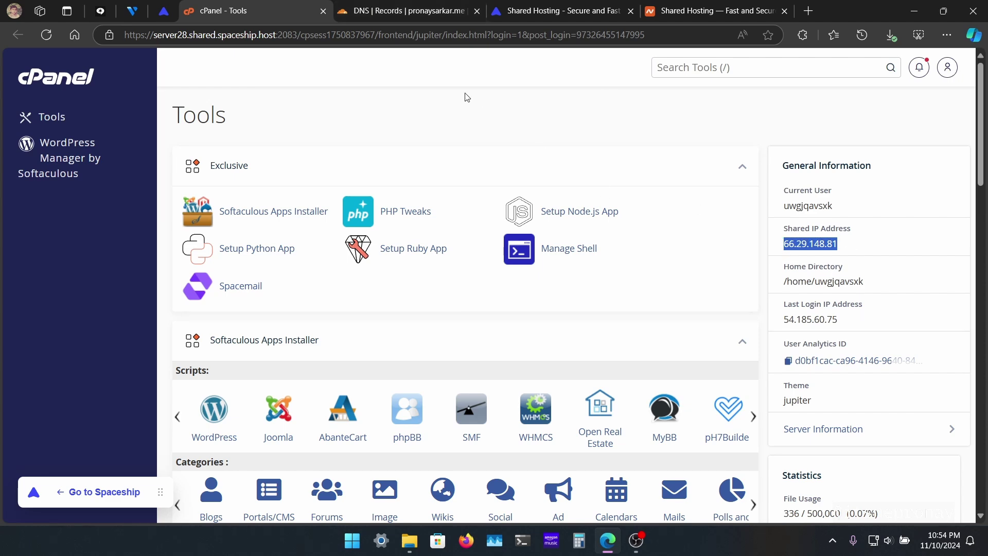
Add a proxied A record for @ pointing to 66.29.148.81
click(409, 11)
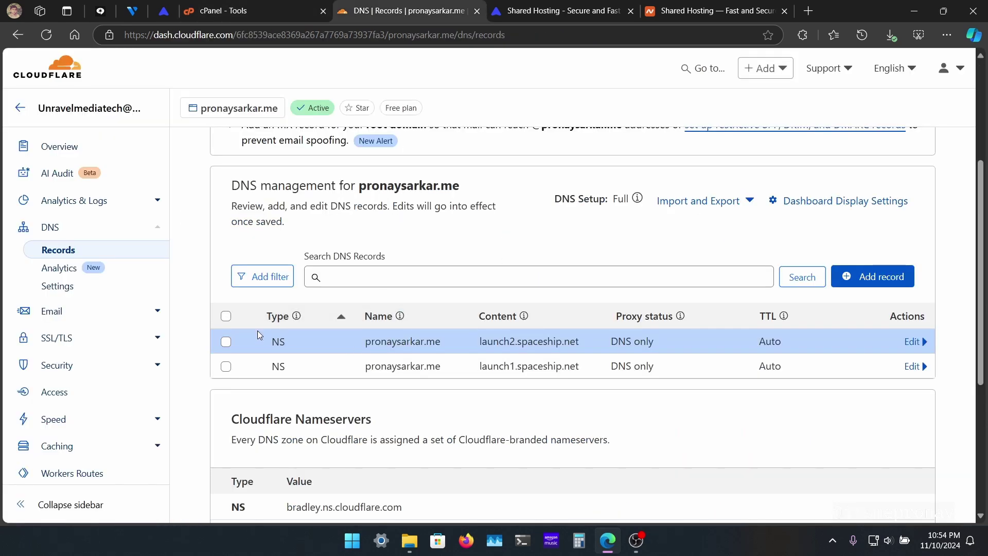
click(878, 278)
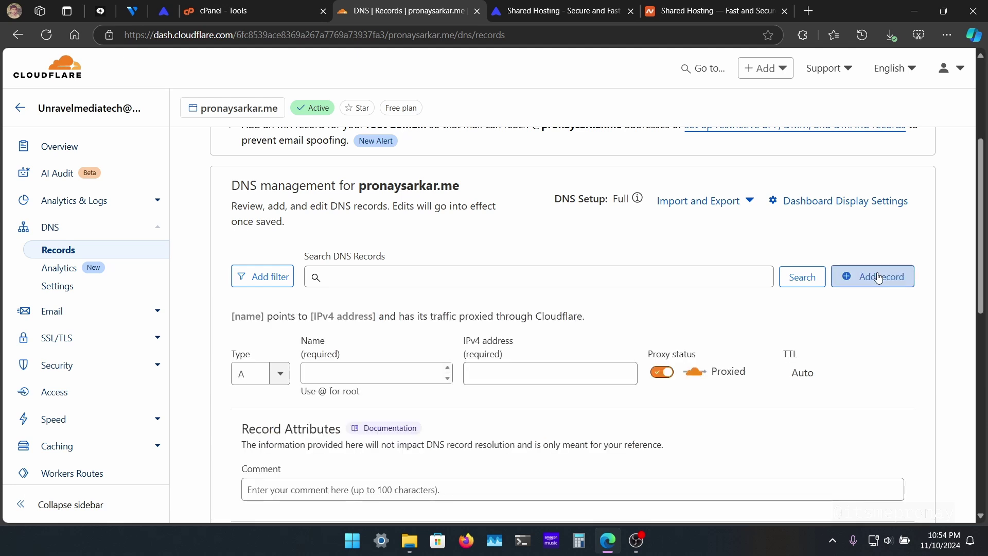
click(365, 368)
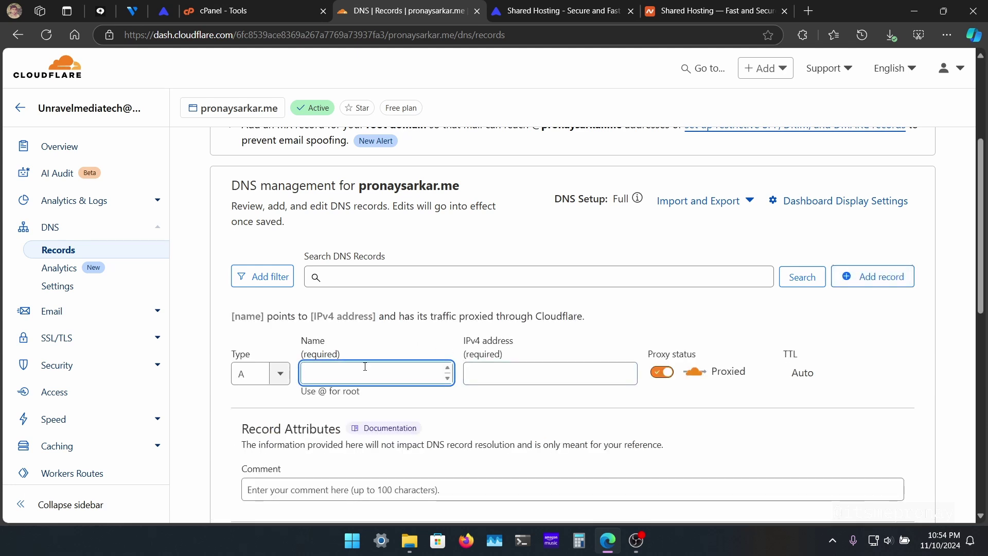
text(4)
key(BackSpace)
text(@)
click(483, 374)
key(ctrl+v)
scroll(662, 413, down, 1)
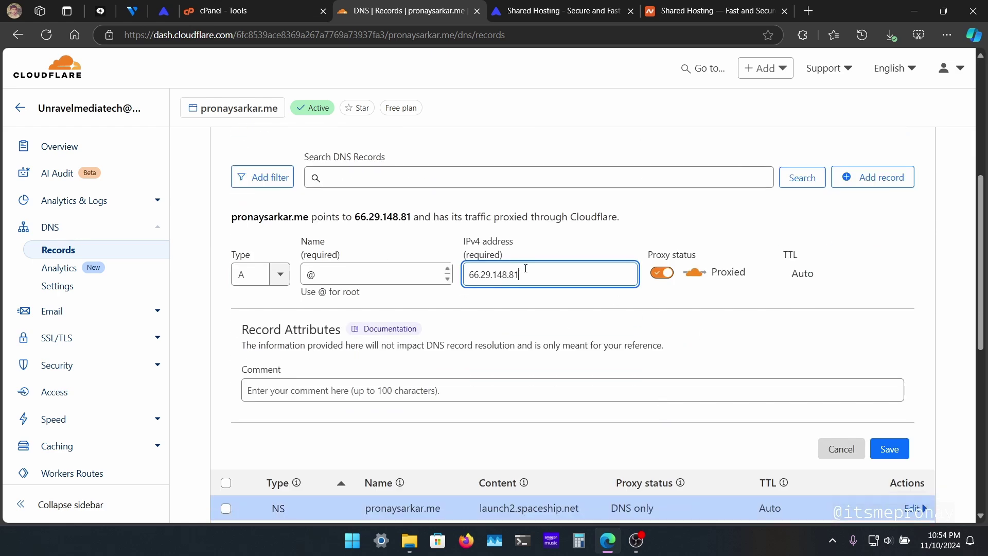
click(890, 451)
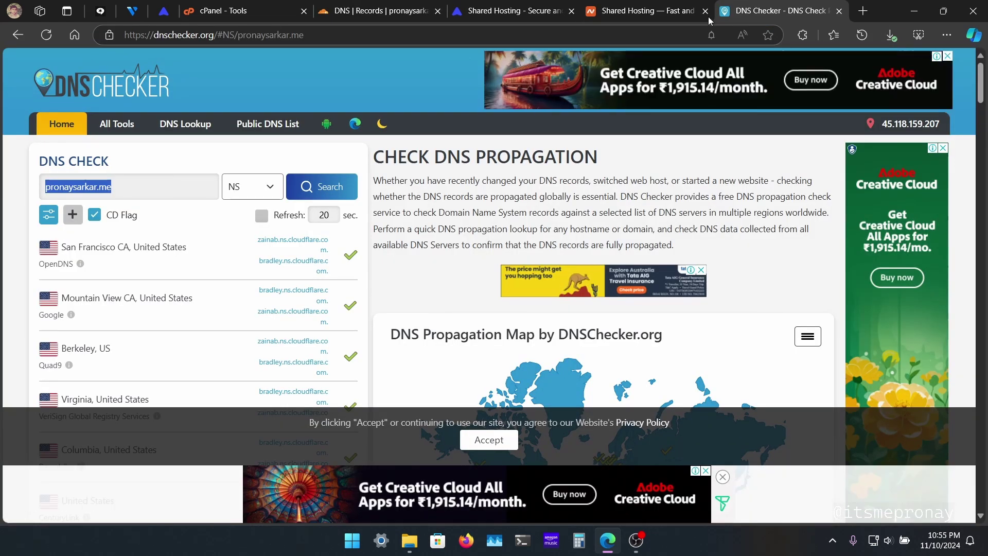
Load pronaysarkar.me in the browser to test it, then close the 404 tab
click(614, 36)
text(pronaysarkar.me)
key(Return)
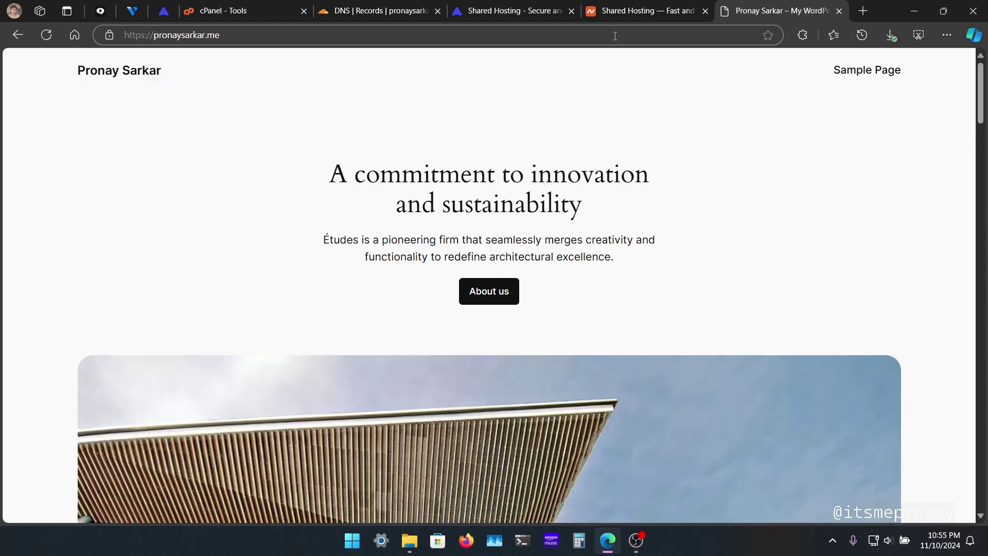
scroll(638, 234, down, 7)
scroll(637, 234, down, 5)
scroll(638, 234, up, 12)
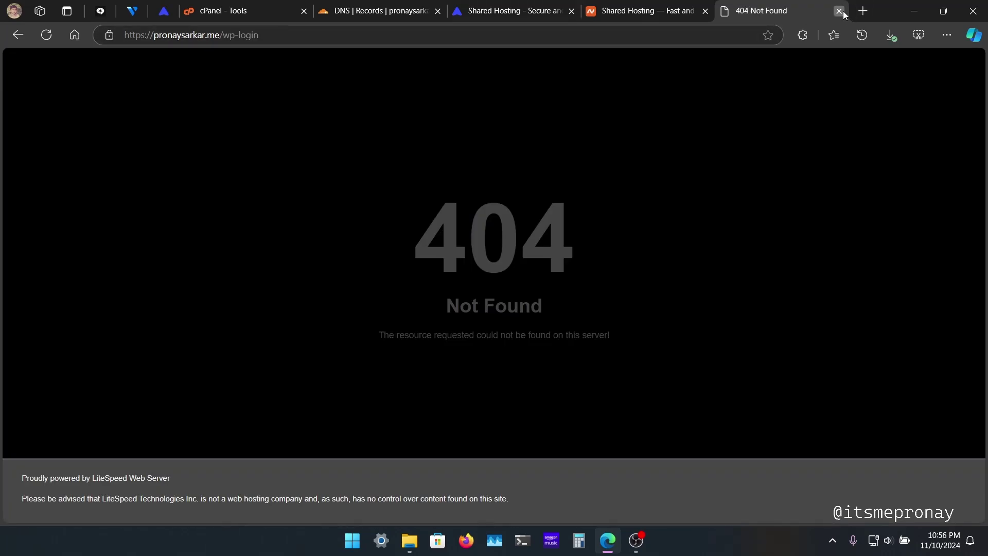
click(839, 11)
Return to cPanel and log into wp-admin via WordPress Manager by Softaculous
click(566, 7)
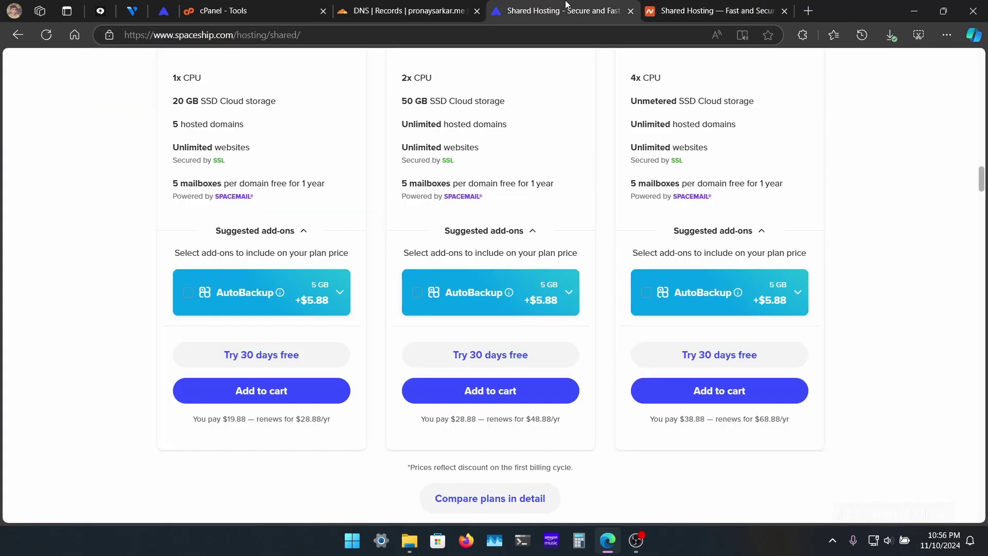
click(443, 10)
click(247, 11)
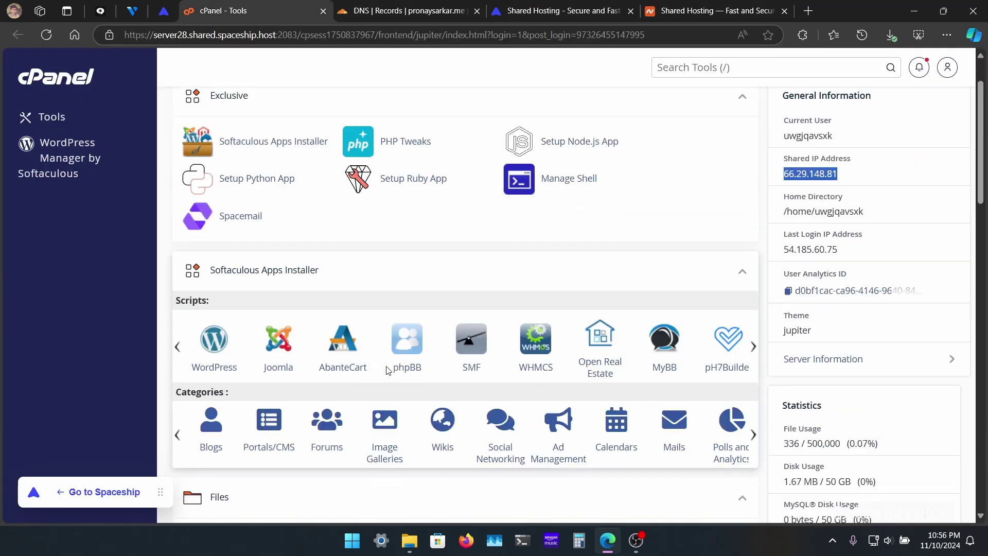
scroll(386, 368, down, 2)
scroll(397, 425, down, 2)
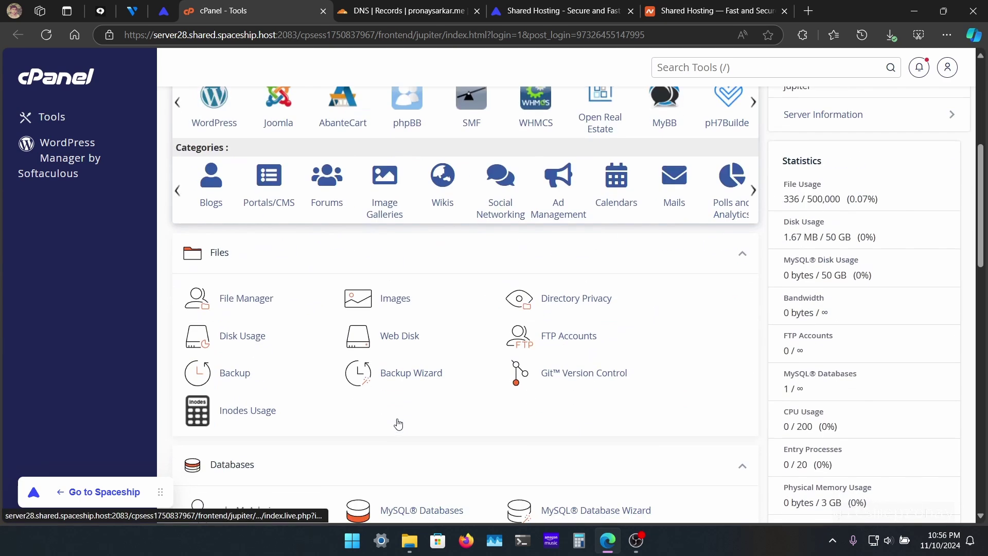
scroll(397, 421, down, 3)
scroll(398, 421, down, 3)
scroll(399, 422, down, 3)
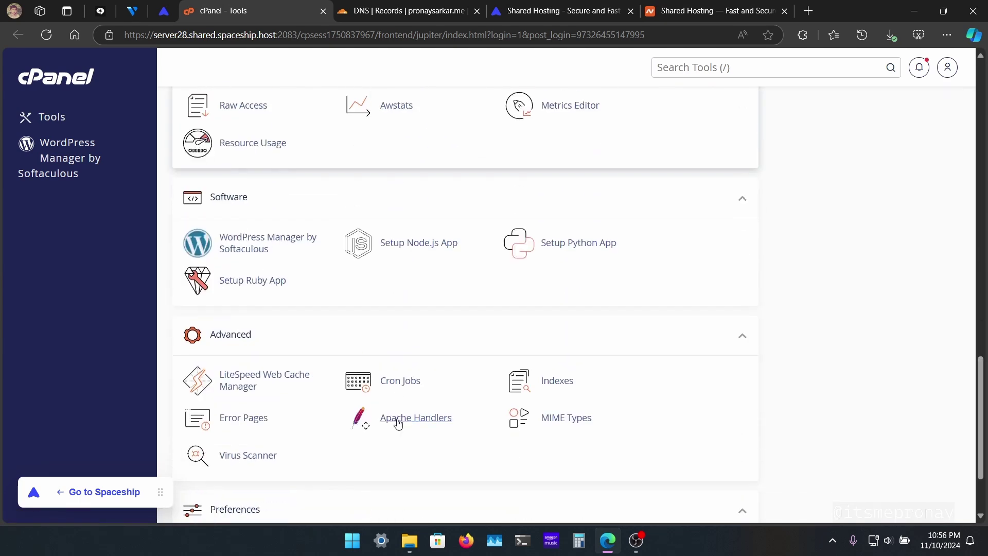
click(269, 250)
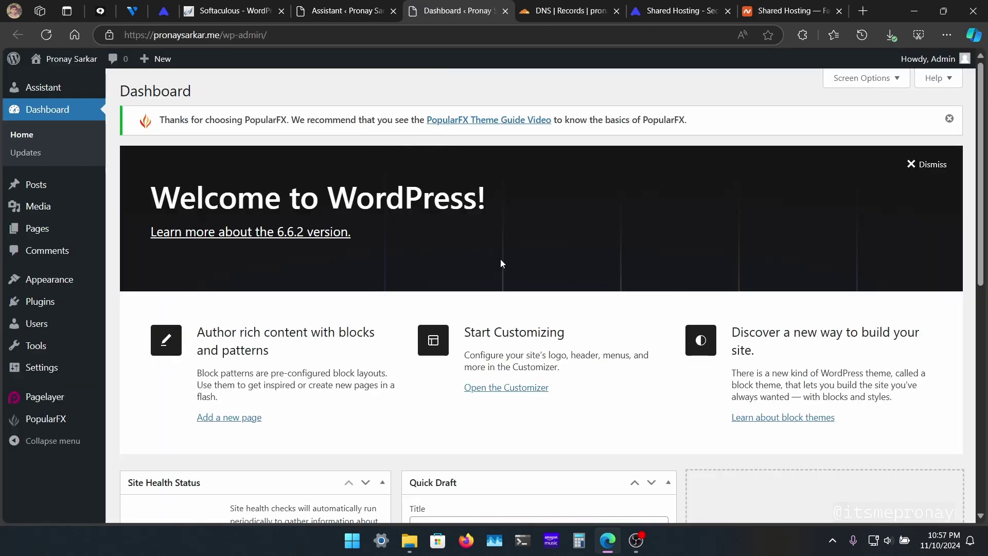
scroll(509, 285, down, 5)
scroll(514, 296, down, 2)
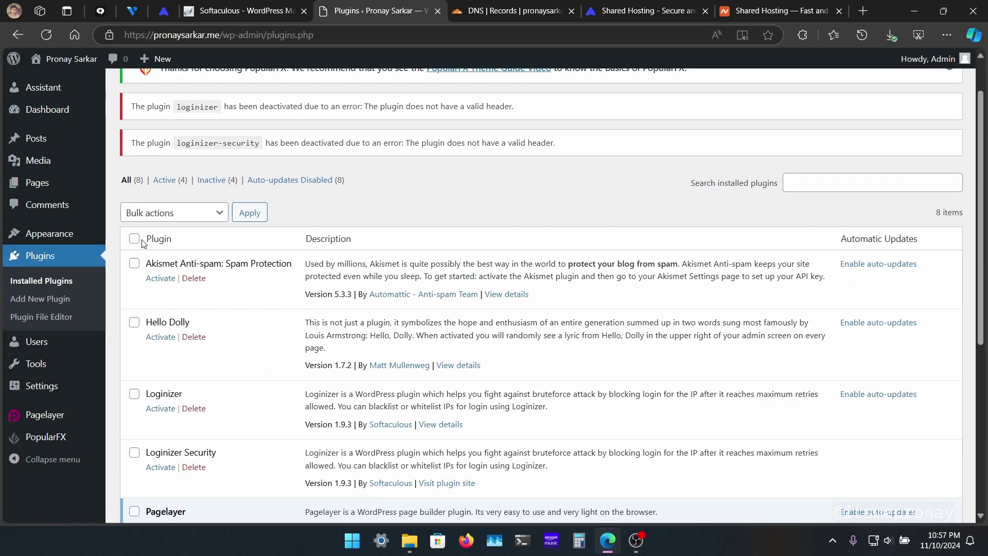
Bulk-deactivate all eight installed plugins
click(134, 239)
scroll(263, 343, down, 3)
scroll(263, 342, down, 2)
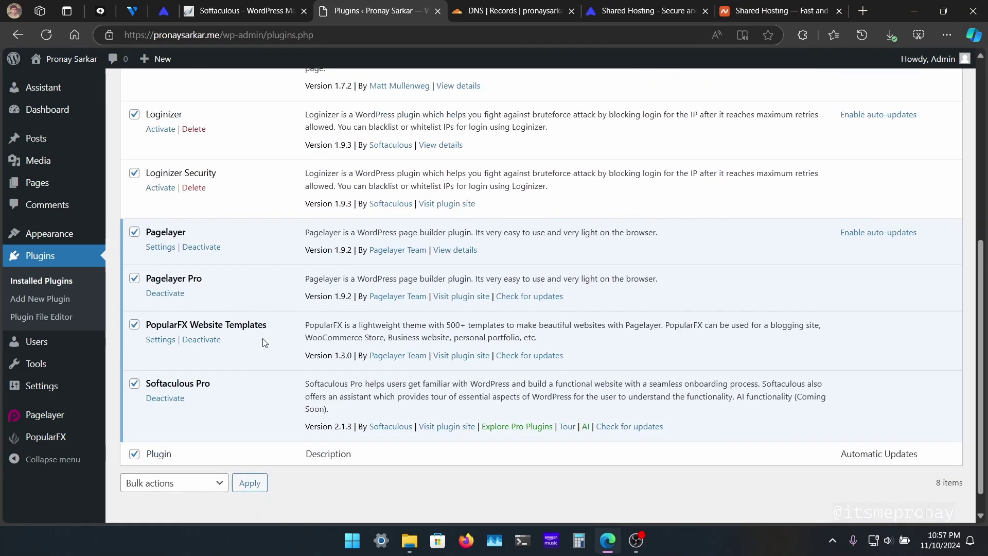
scroll(263, 342, up, 5)
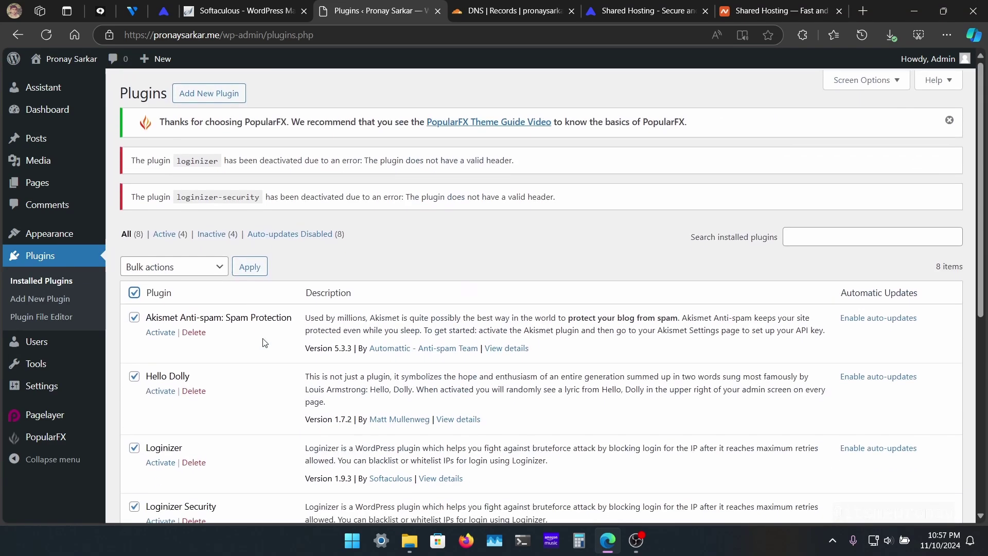
click(172, 266)
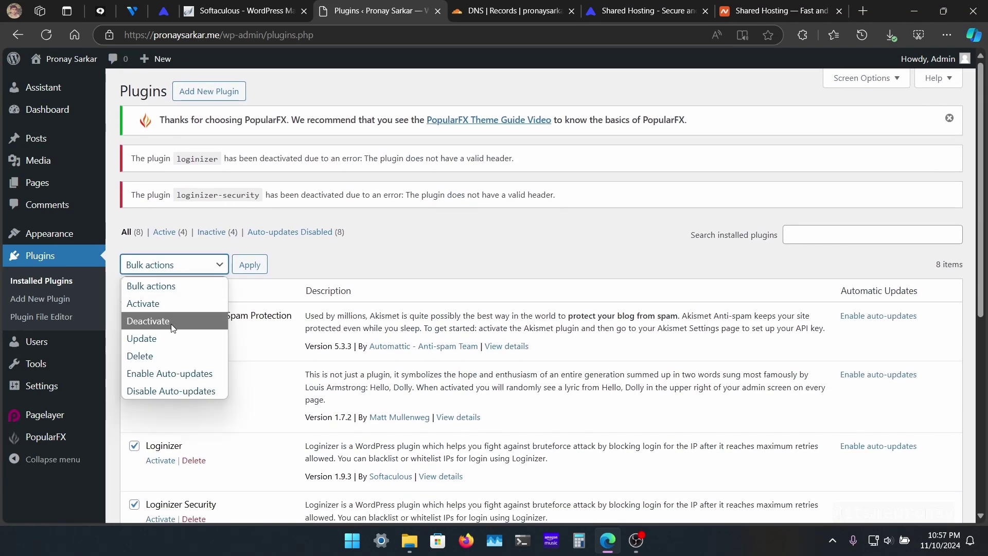
click(154, 320)
click(257, 270)
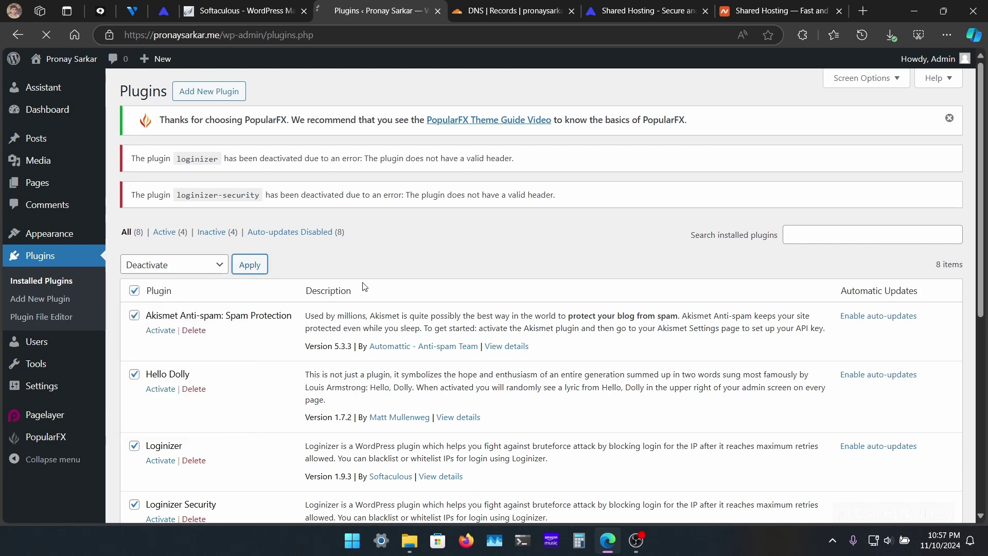
scroll(197, 393, down, 2)
scroll(218, 374, up, 2)
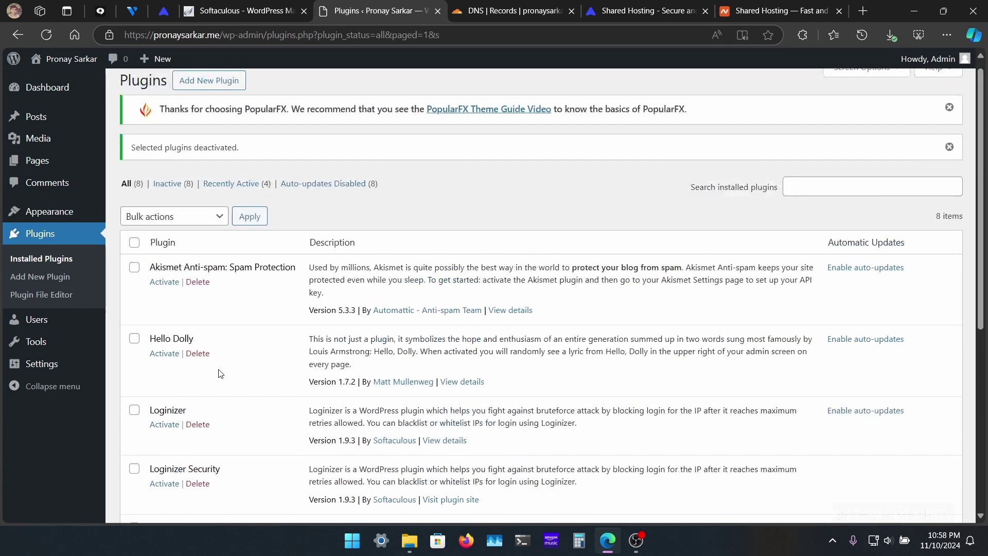
Bulk-delete all the deactivated plugins and confirm the deletion
click(135, 244)
click(186, 217)
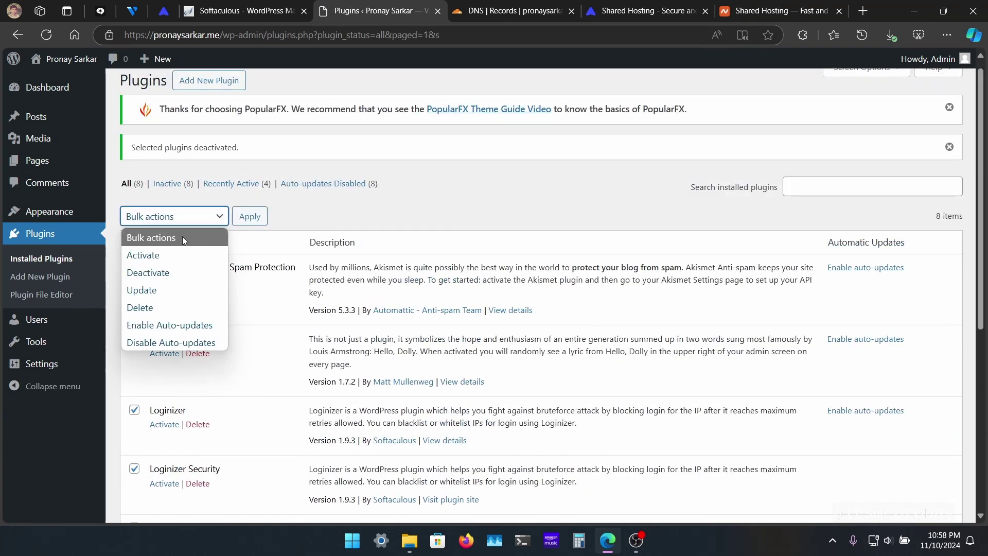
click(171, 308)
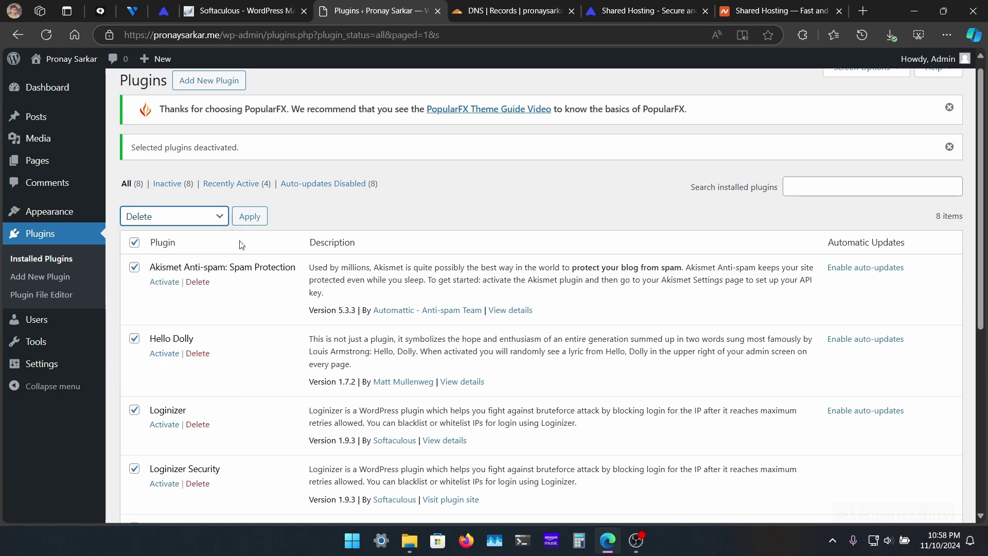
click(249, 216)
click(559, 114)
mouse_move(50, 211)
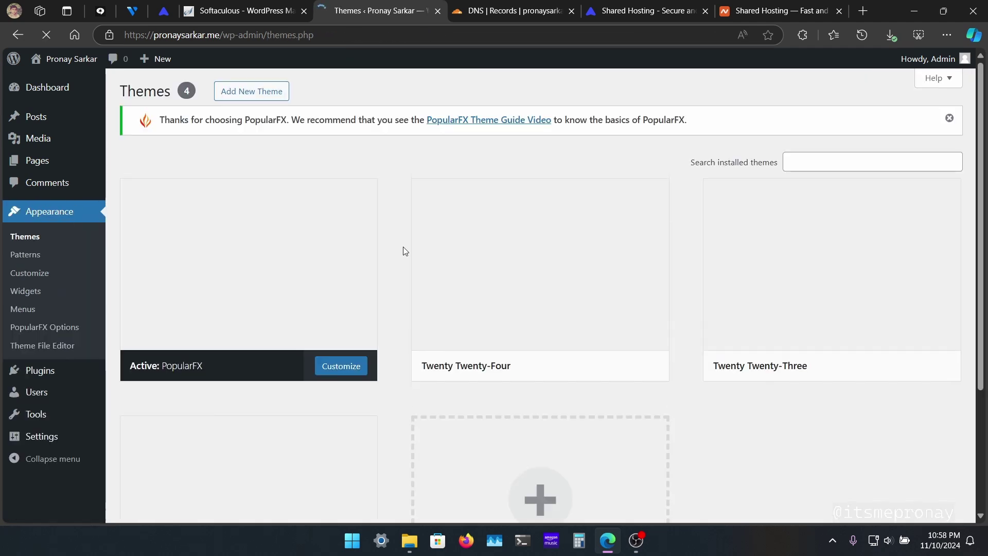
scroll(466, 355, down, 1)
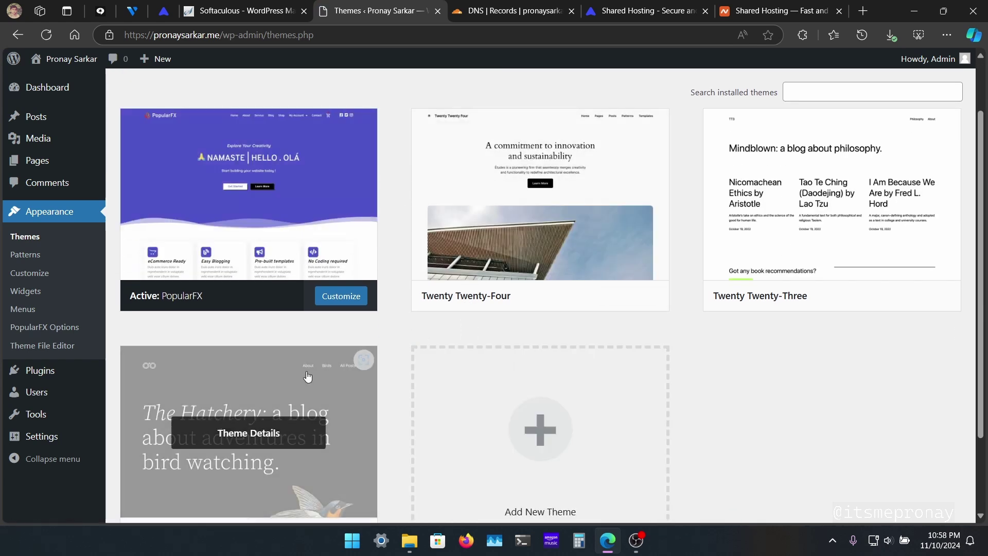
Activate Twenty Twenty-Four, delete PopularFX, and open Twenty Twenty-Three's theme details
click(572, 296)
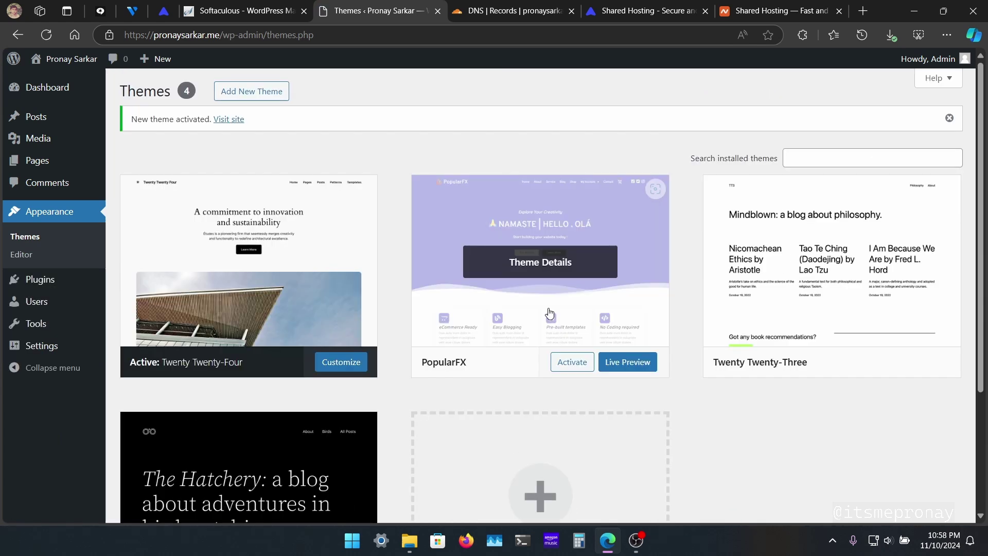
click(543, 264)
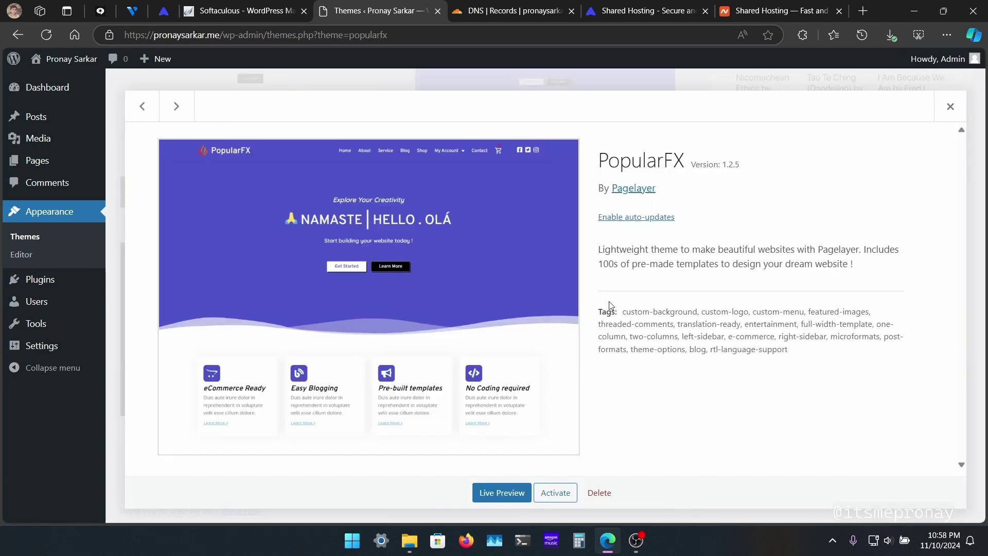
click(589, 491)
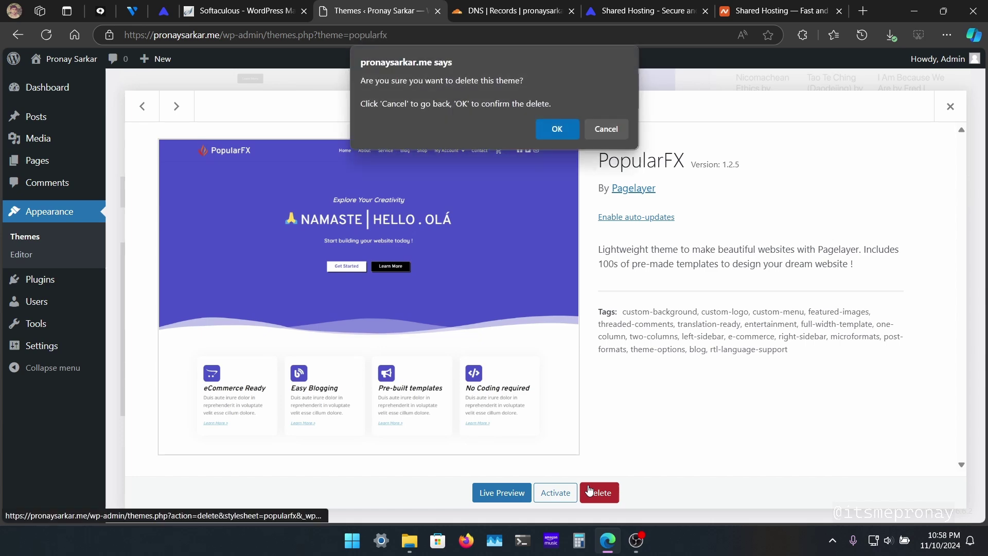
click(559, 131)
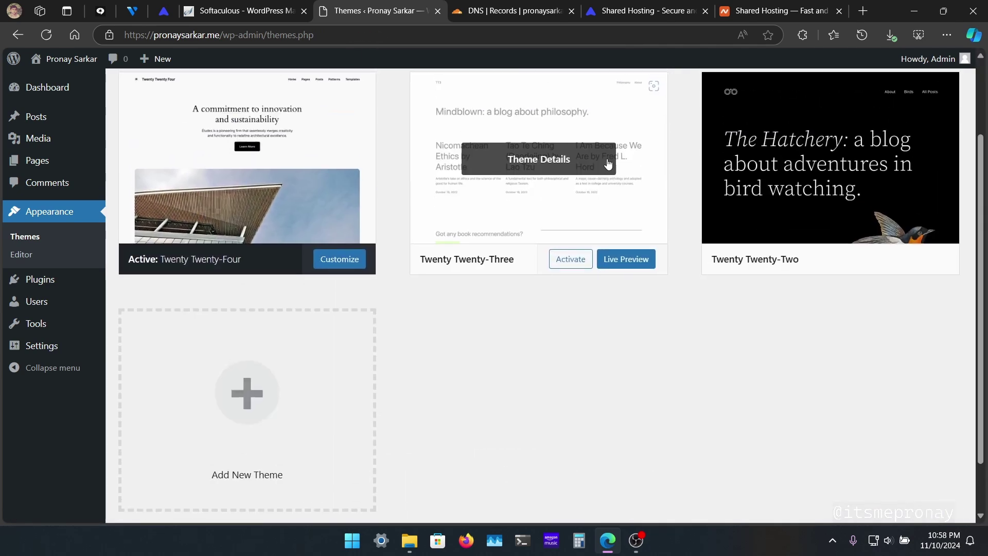
click(560, 177)
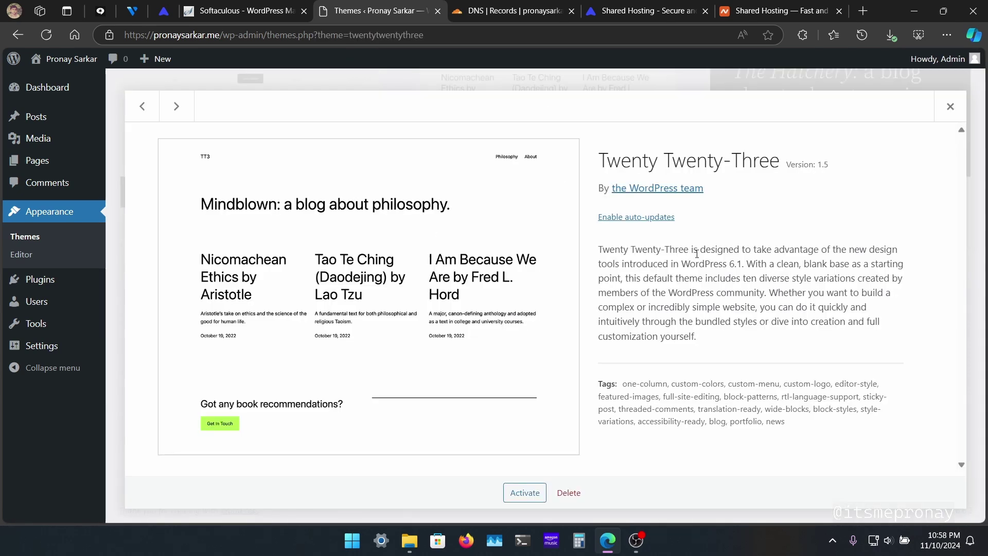
Delete Twenty Twenty-Three, then search for, install and activate GeneratePress
click(568, 492)
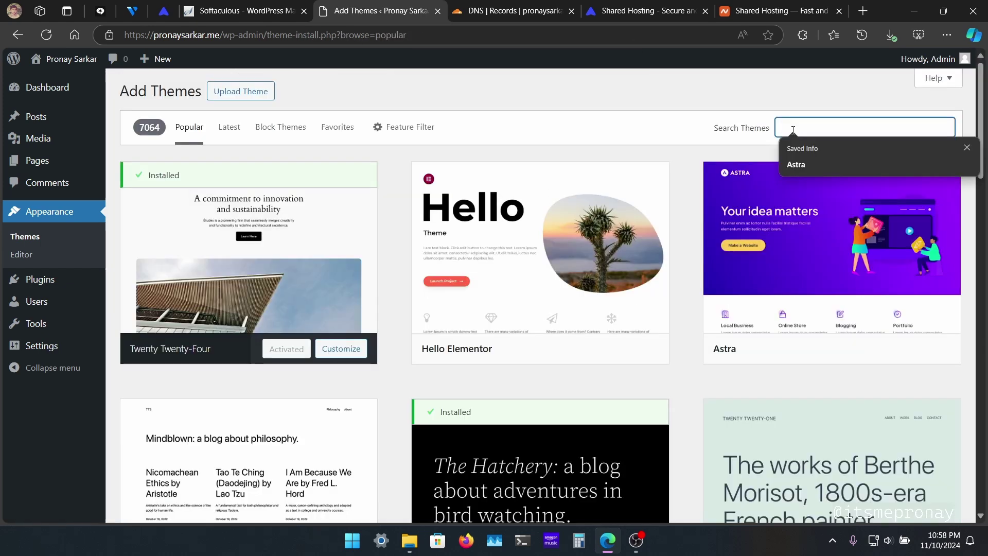
text(Gene)
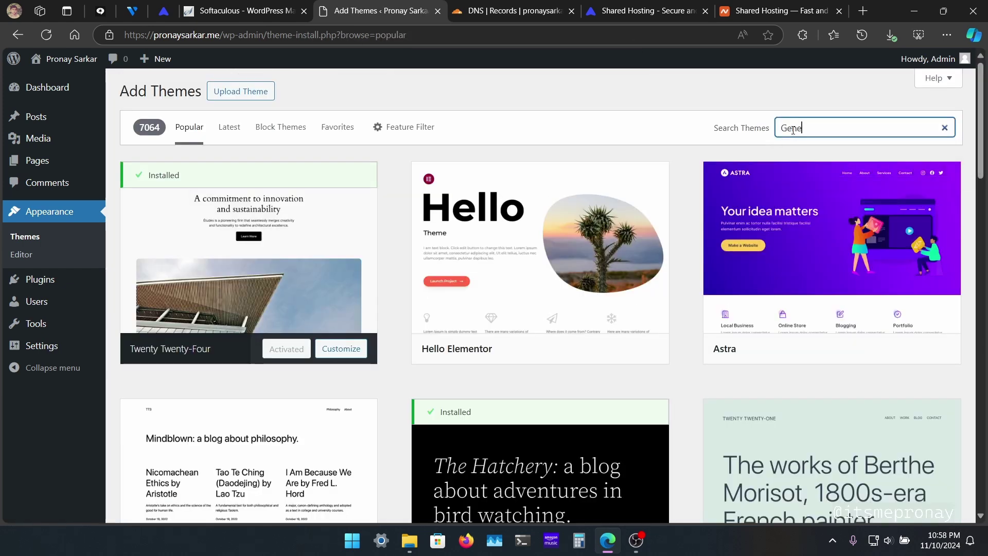
text(te[re)
key(BackSpace)
key(BackSpace)
key(BackSpace)
text(press)
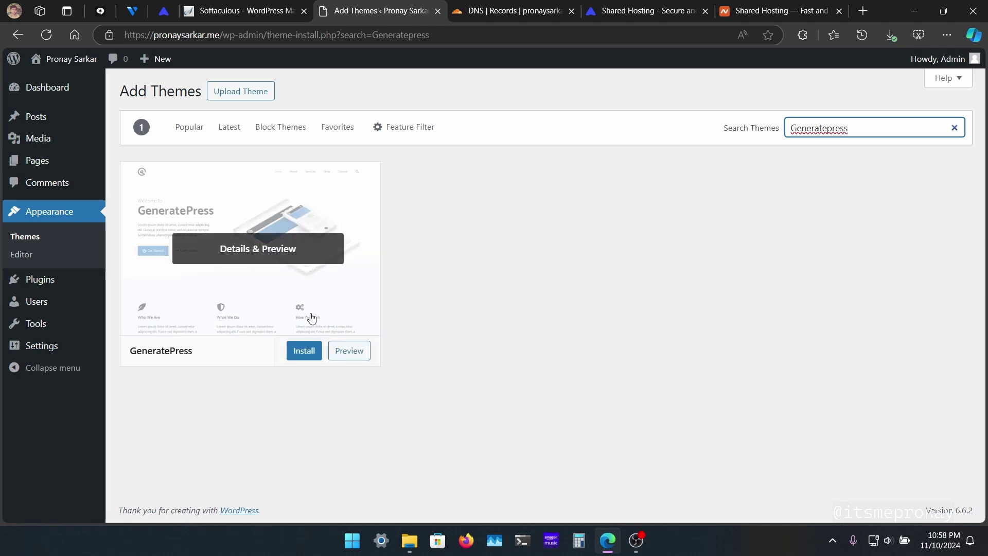
click(292, 354)
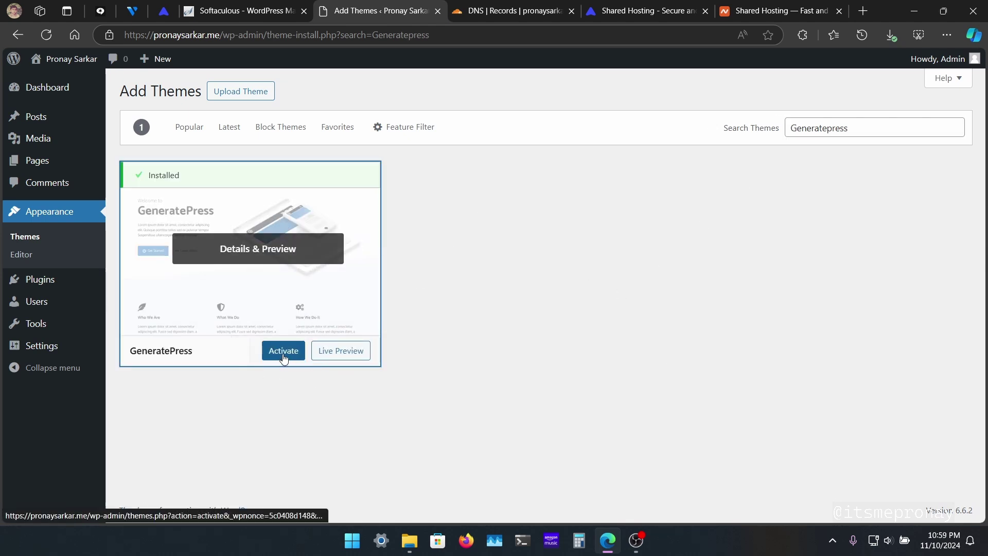
click(284, 355)
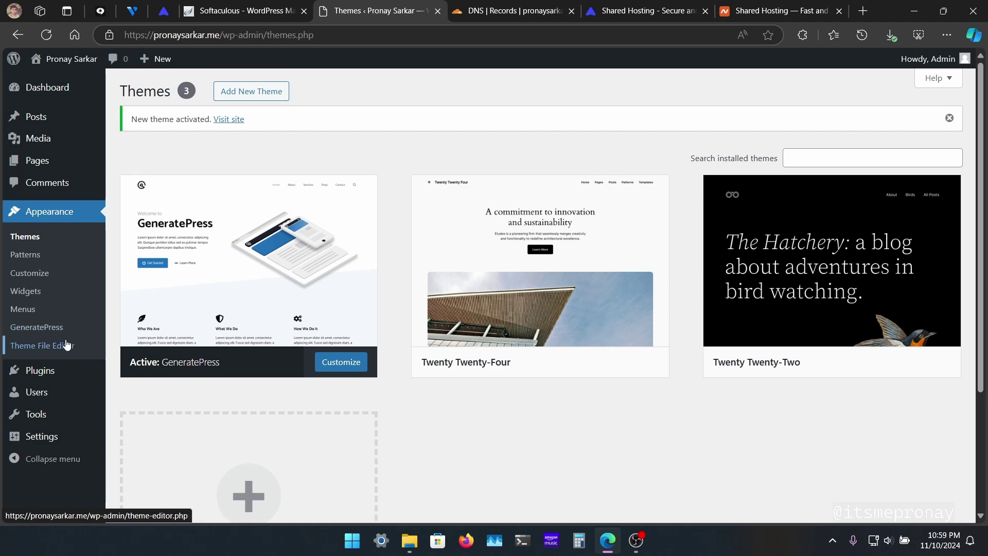
mouse_move(39, 280)
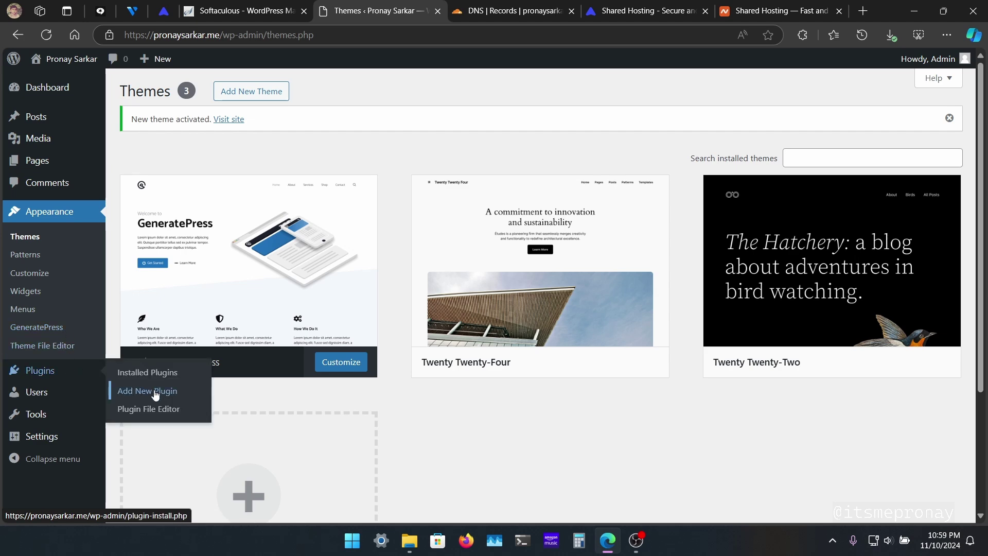
Upload gp-premium.zip as a new plugin, install it, and activate GP Premium 2.3.1
click(154, 392)
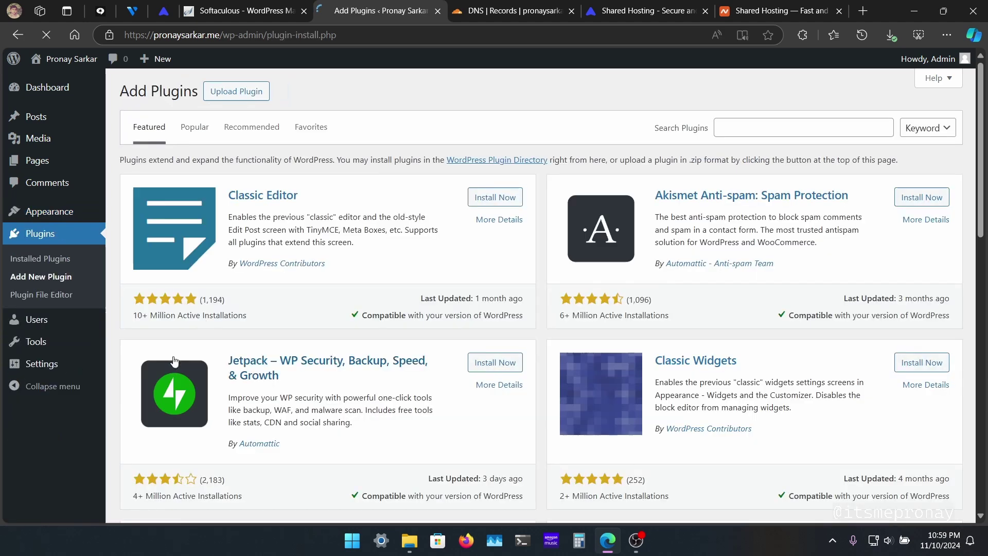
click(244, 92)
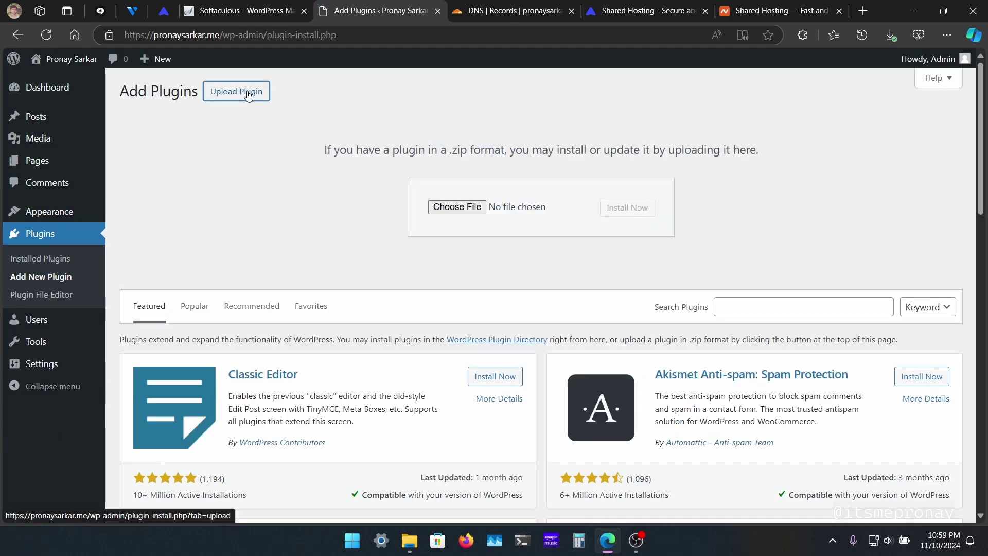
click(461, 215)
click(624, 208)
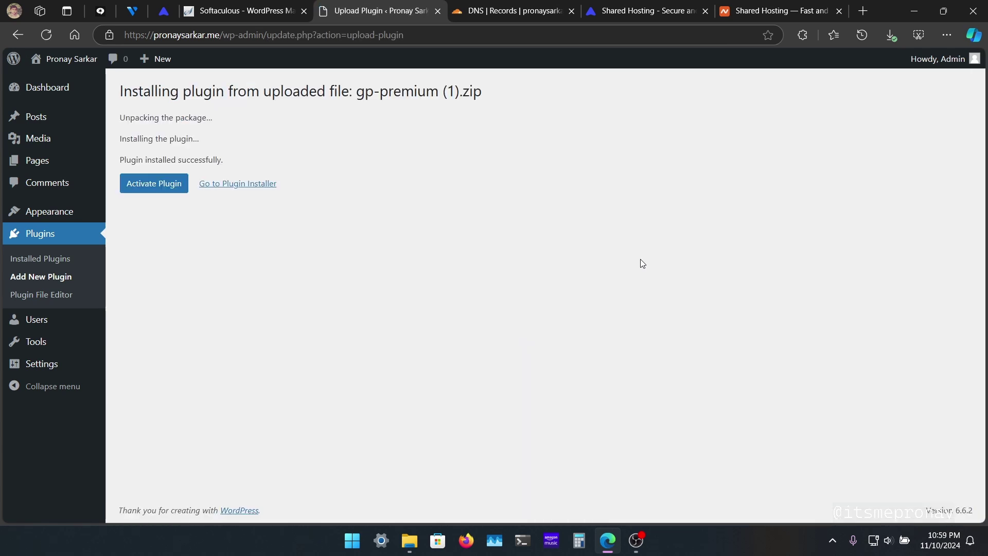
click(151, 184)
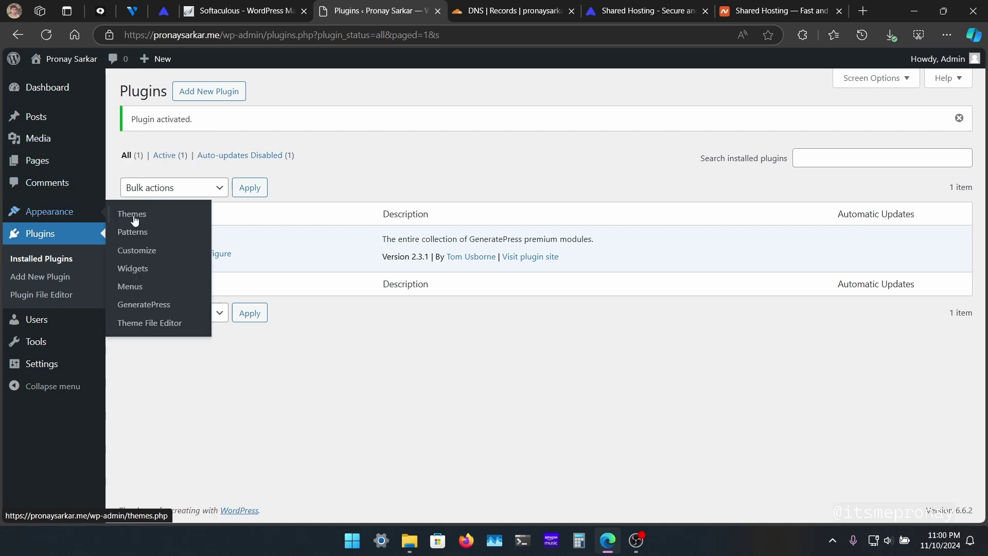
Activate the Site Library module on the GeneratePress settings page
click(154, 308)
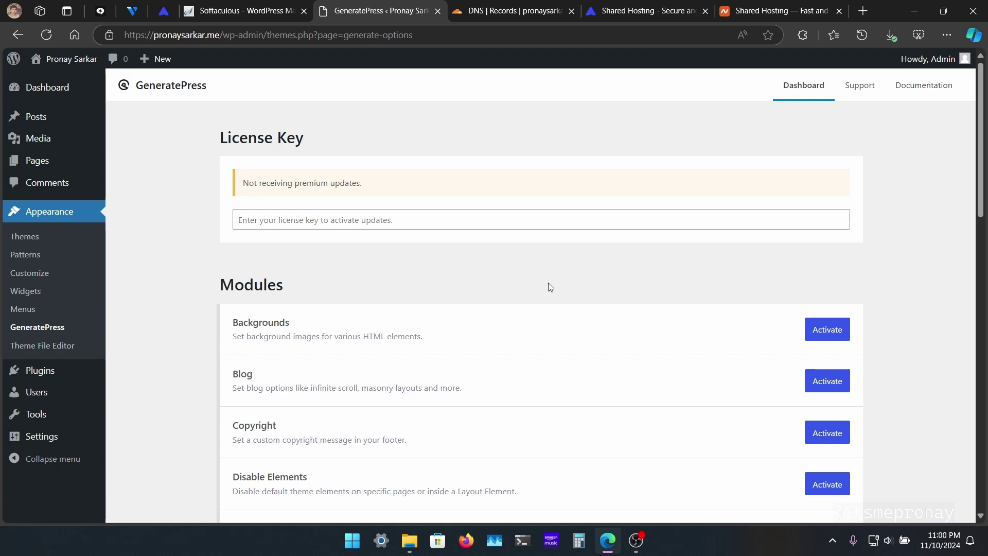
scroll(608, 291, down, 3)
scroll(609, 292, down, 3)
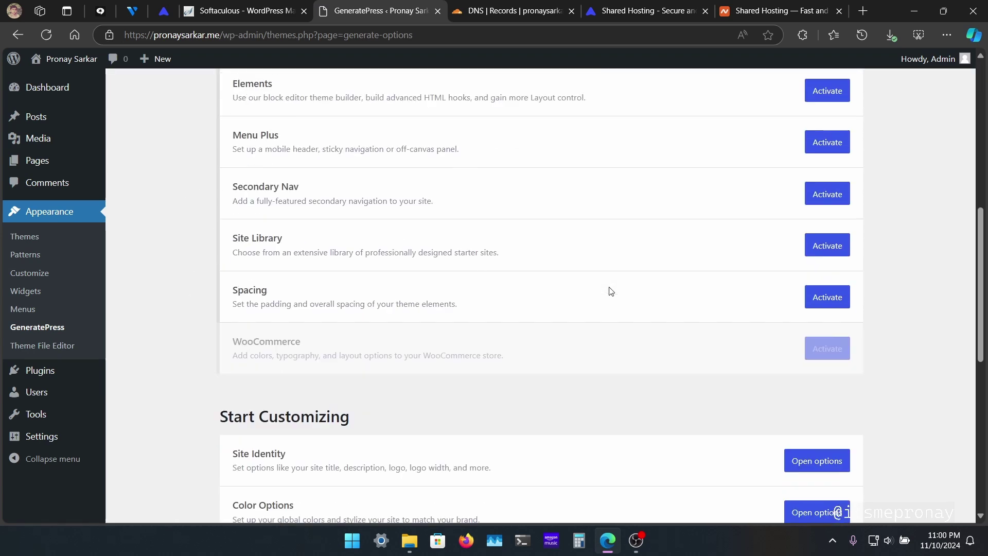
scroll(609, 291, up, 2)
scroll(608, 291, up, 1)
scroll(609, 291, up, 1)
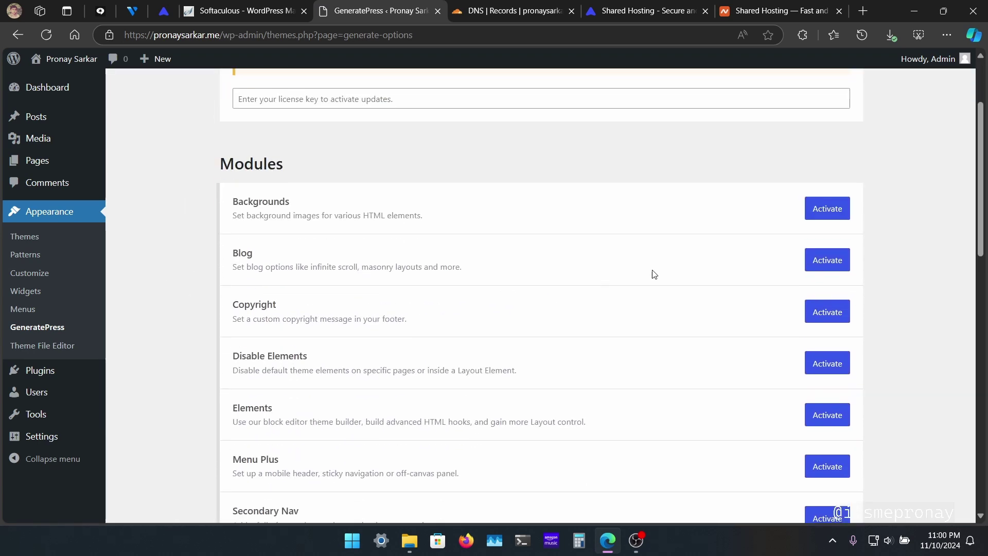
scroll(743, 250, down, 3)
scroll(743, 250, down, 3)
scroll(745, 253, up, 5)
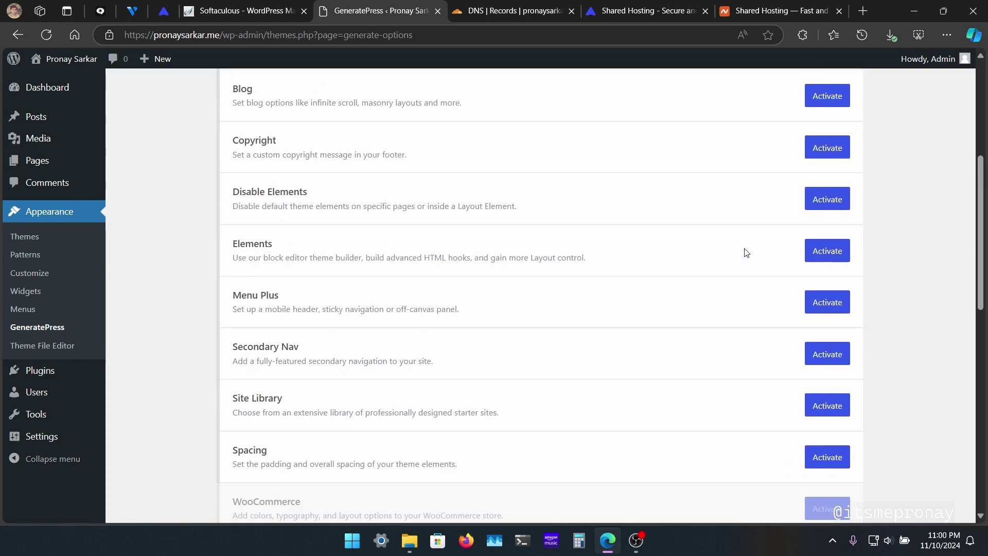
click(820, 404)
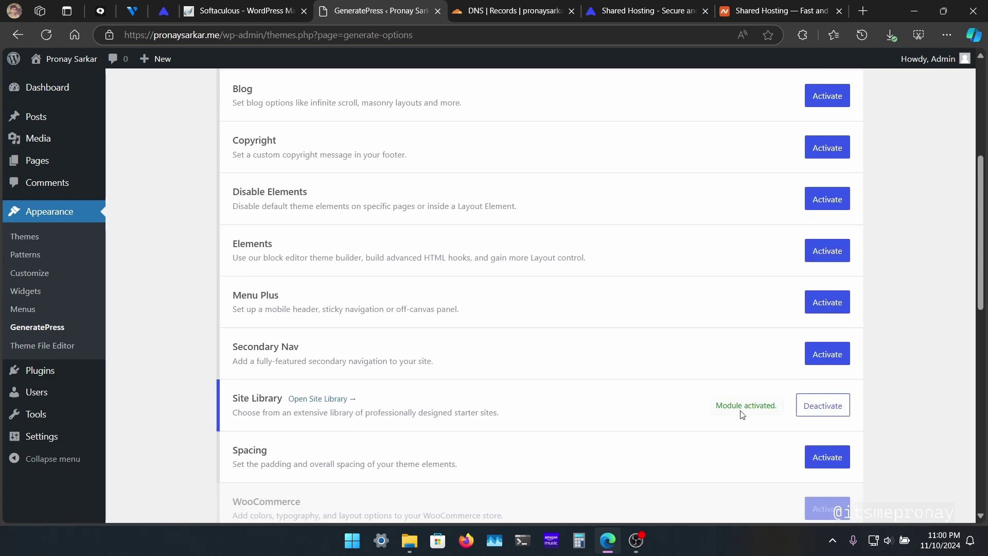
scroll(741, 412, up, 5)
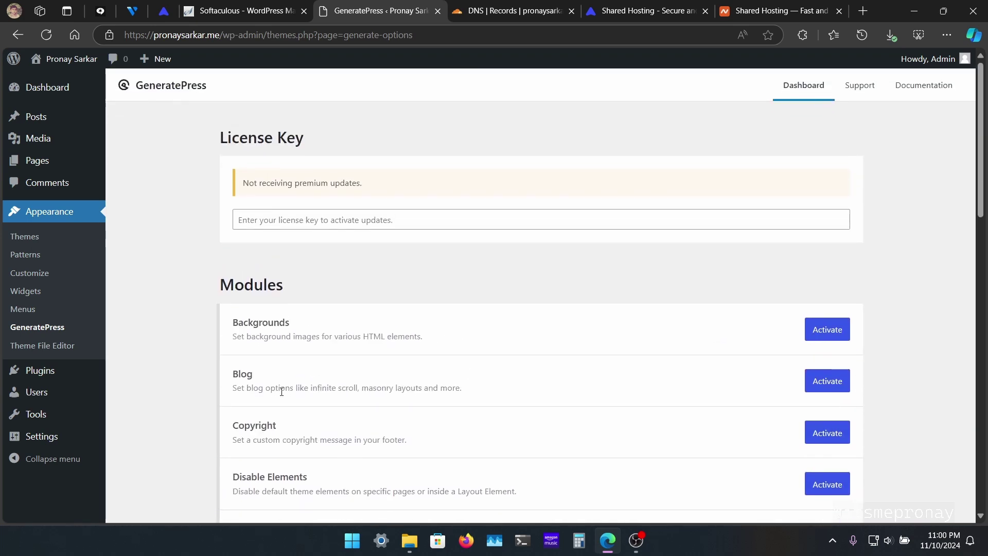
scroll(671, 276, up, 1)
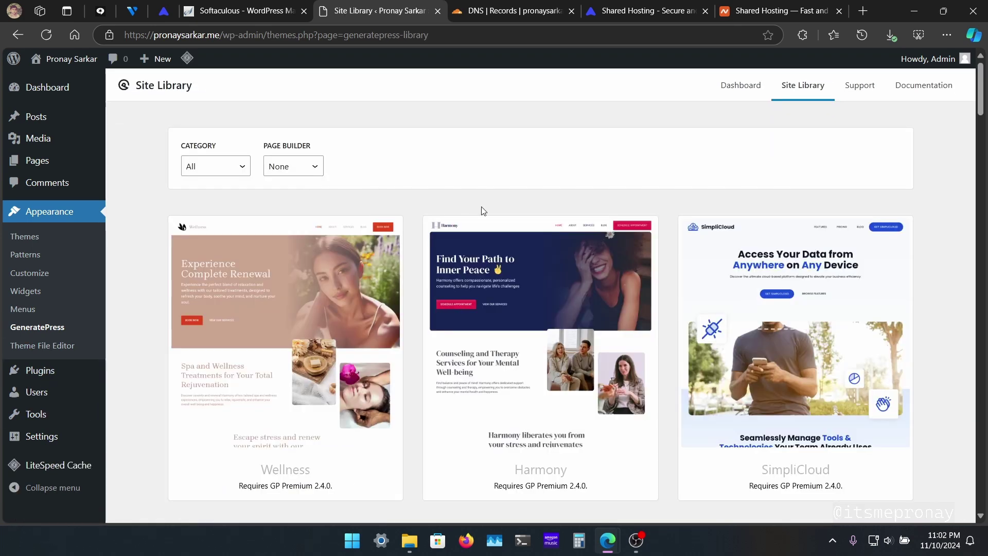
scroll(606, 245, down, 2)
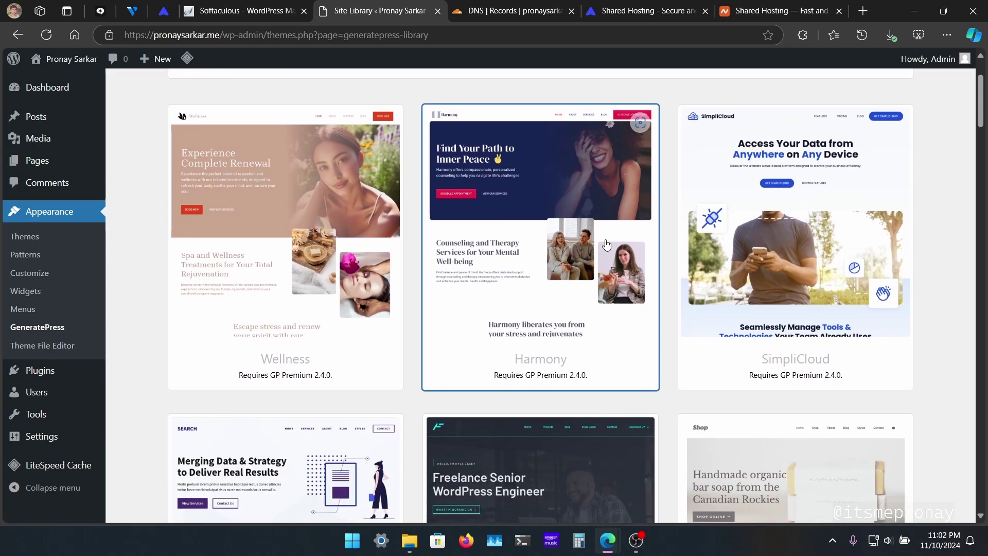
scroll(763, 310, down, 10)
scroll(763, 310, down, 5)
scroll(763, 309, down, 5)
scroll(765, 310, down, 2)
scroll(503, 400, down, 5)
scroll(502, 399, down, 5)
scroll(502, 398, down, 5)
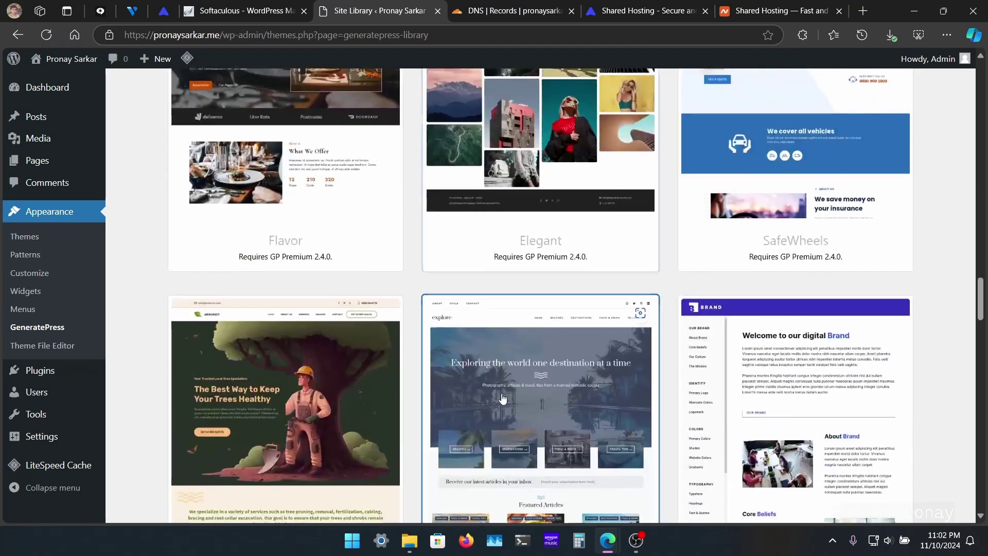
scroll(503, 398, down, 4)
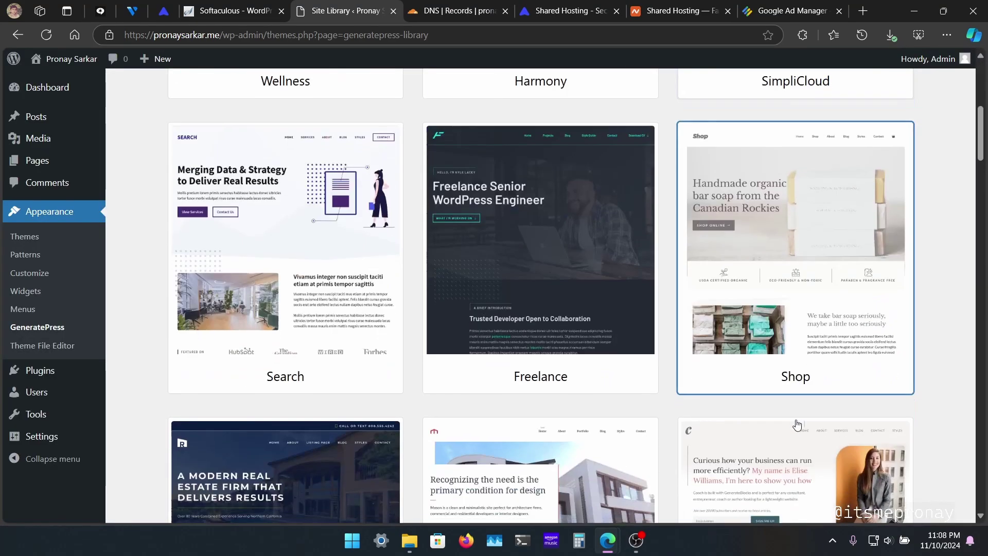
scroll(797, 425, down, 4)
scroll(797, 426, down, 4)
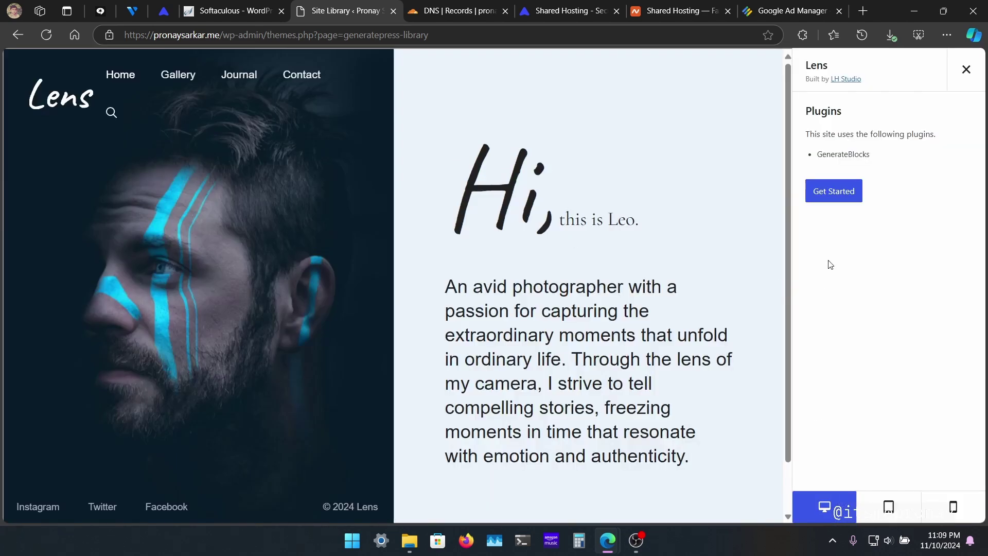
Import the Lens starter site after acknowledging site changes, then view the live site
click(847, 193)
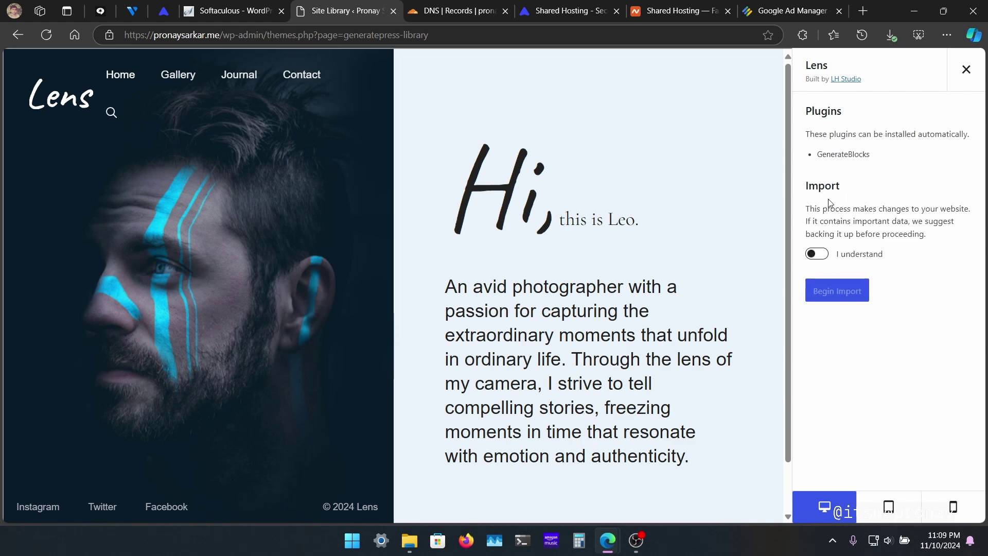
click(817, 255)
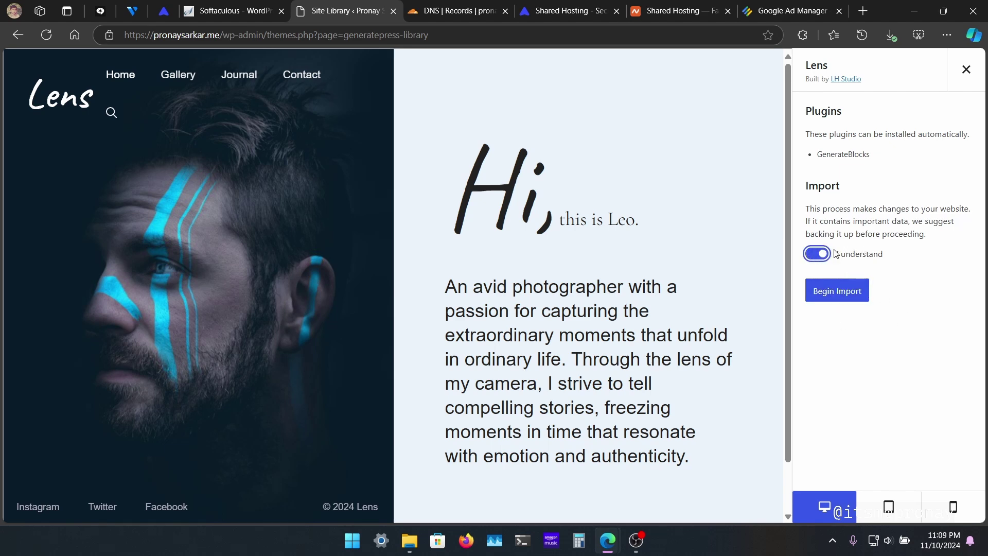
click(839, 298)
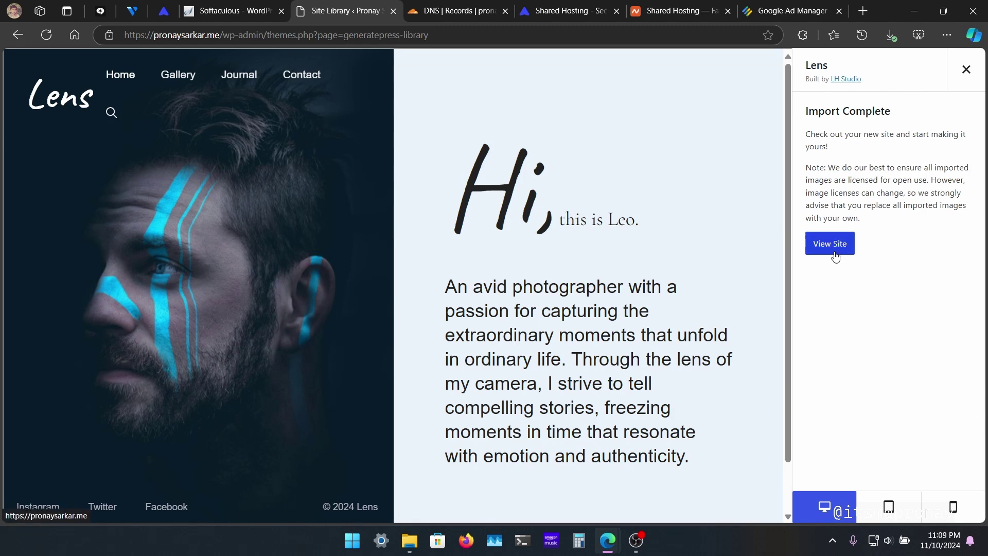
click(830, 244)
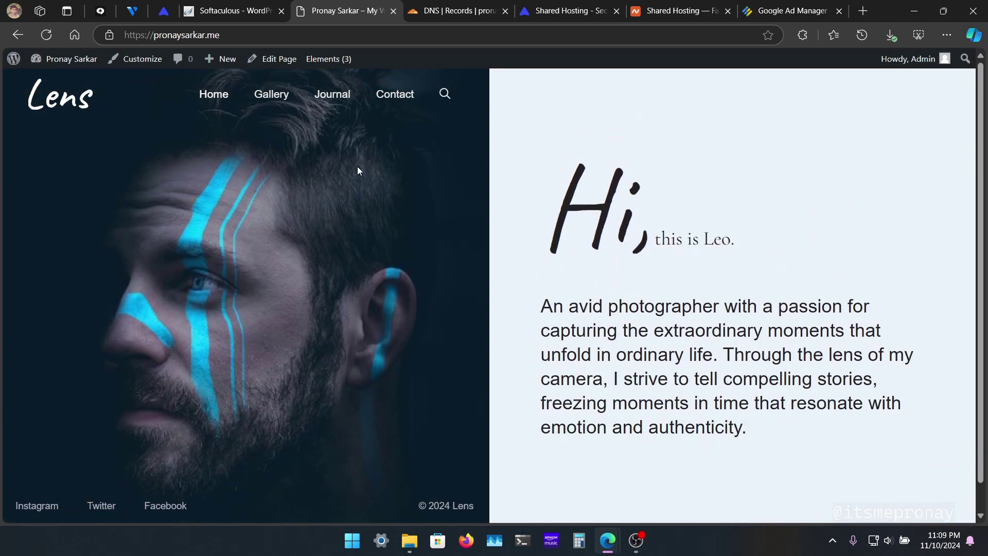
Browse the Lens Gallery, Journal and Contact pages, return home, and close Google Ad Manager
click(269, 101)
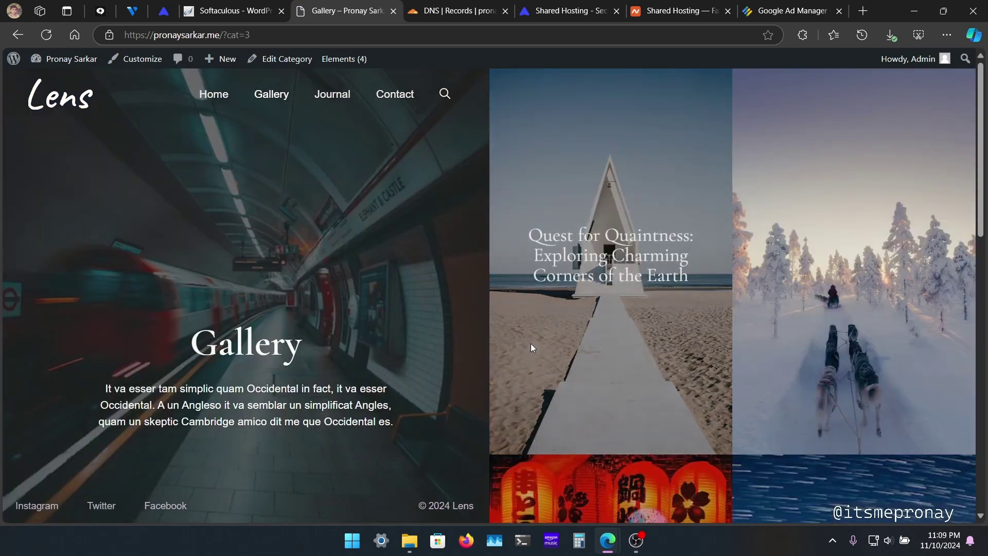
scroll(531, 344, down, 5)
scroll(530, 344, down, 3)
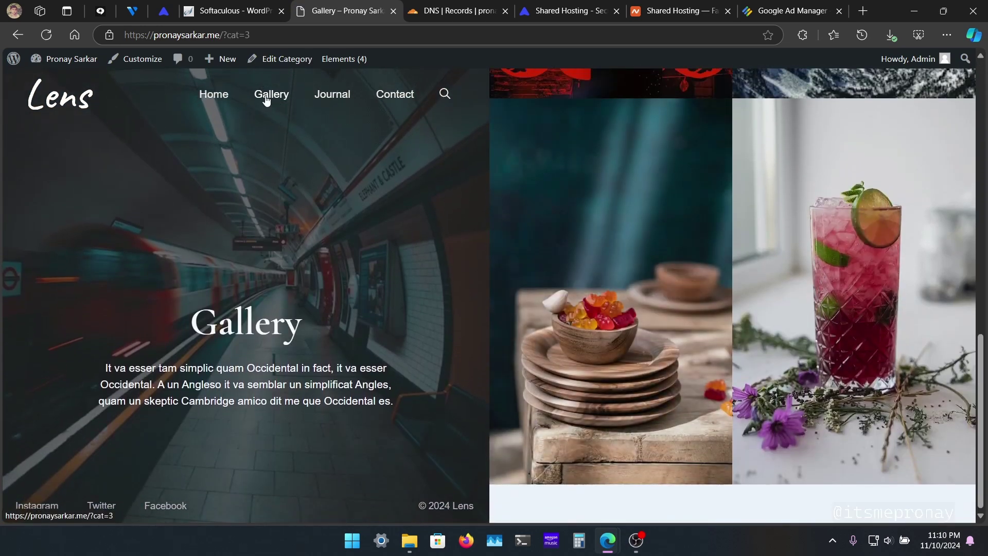
click(330, 101)
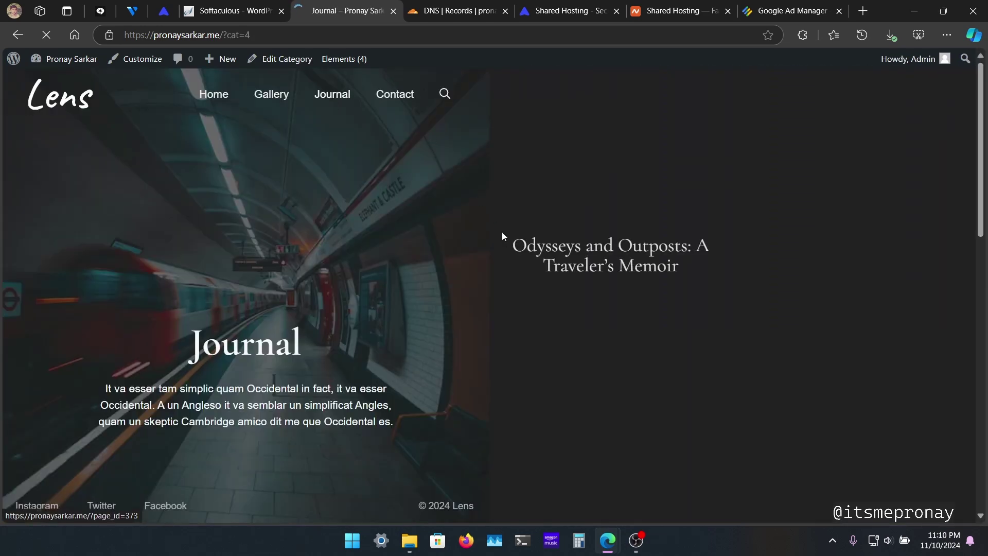
scroll(684, 318, down, 4)
scroll(685, 316, down, 3)
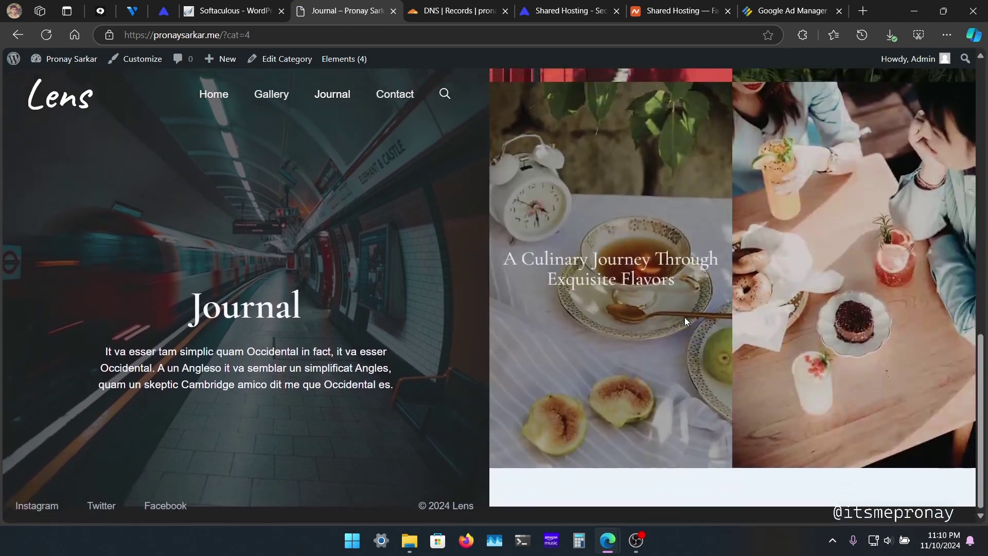
scroll(685, 317, up, 5)
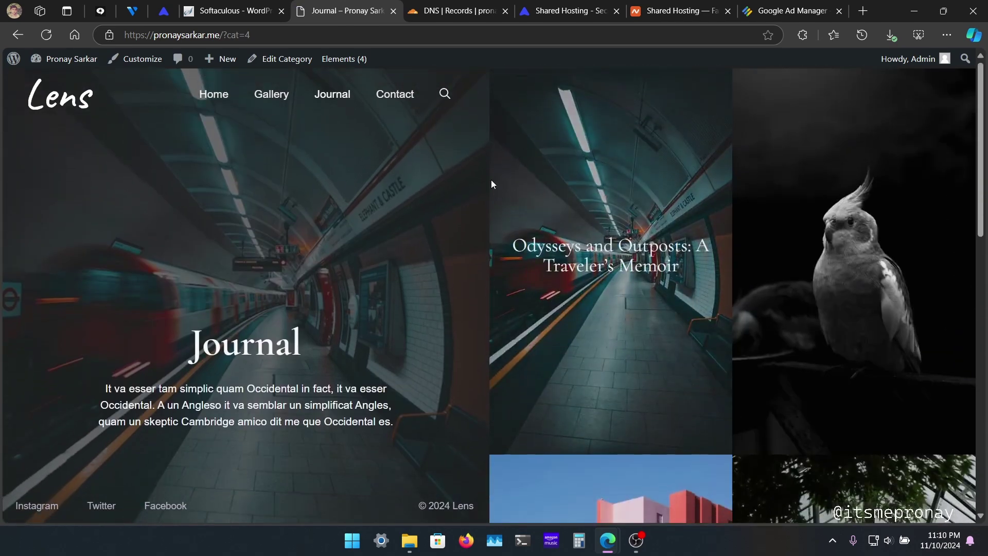
click(391, 105)
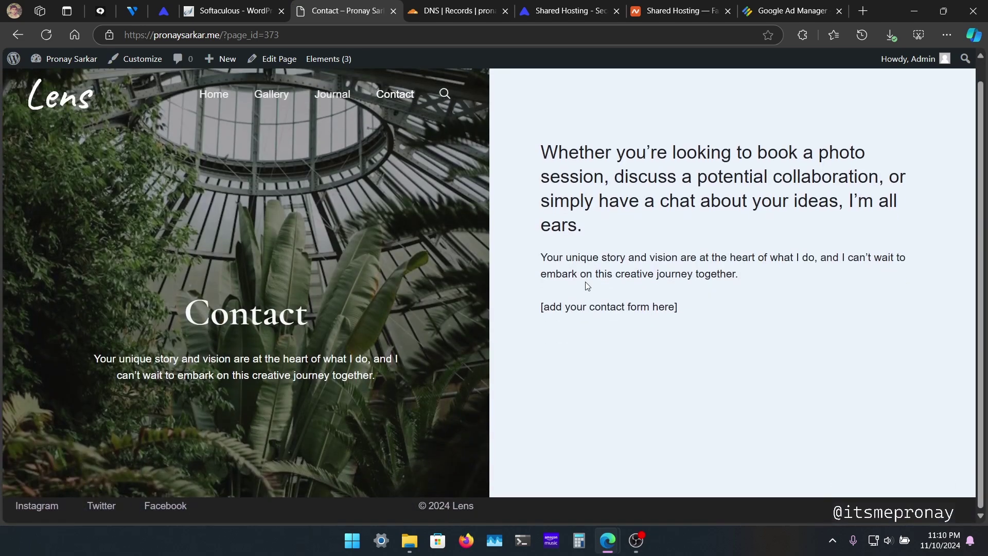
scroll(622, 351, down, 1)
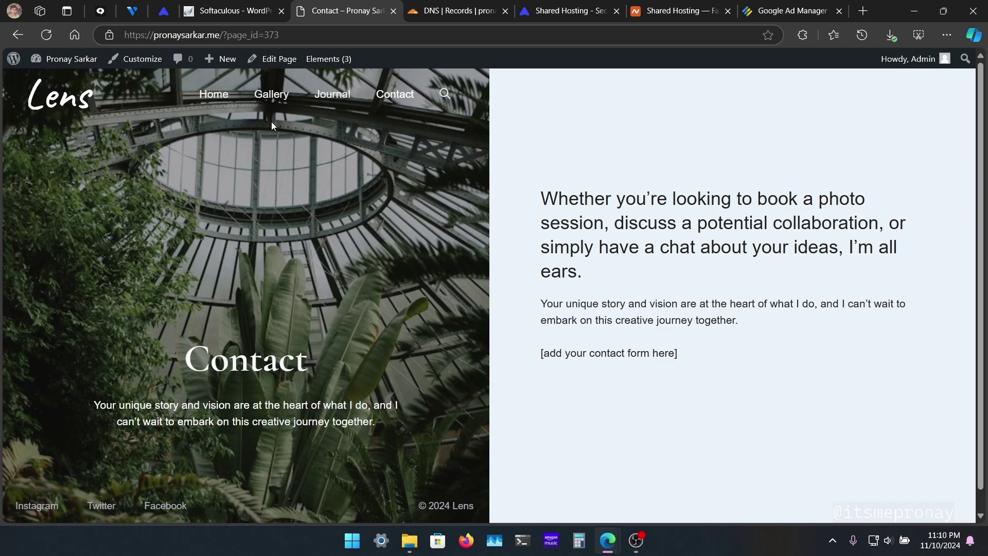
click(222, 101)
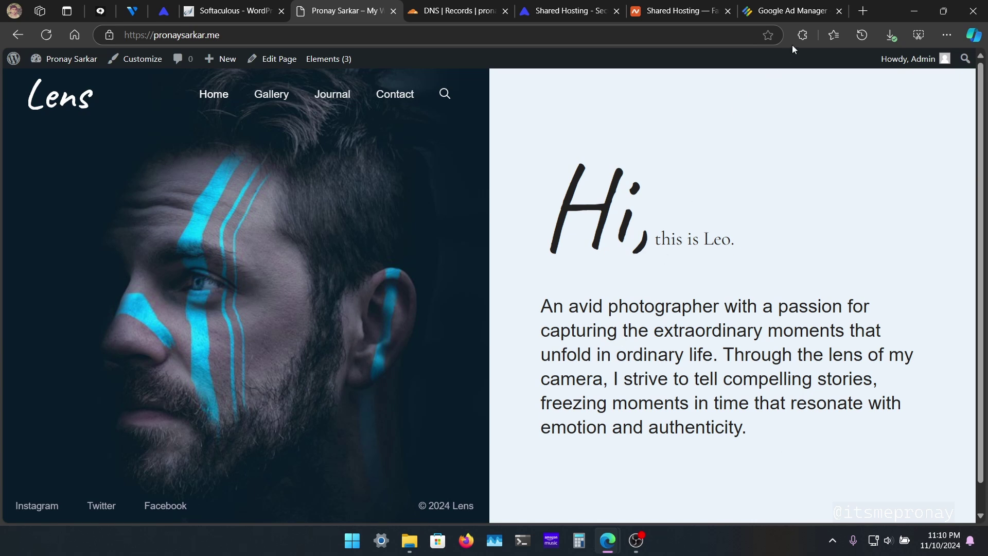
click(839, 12)
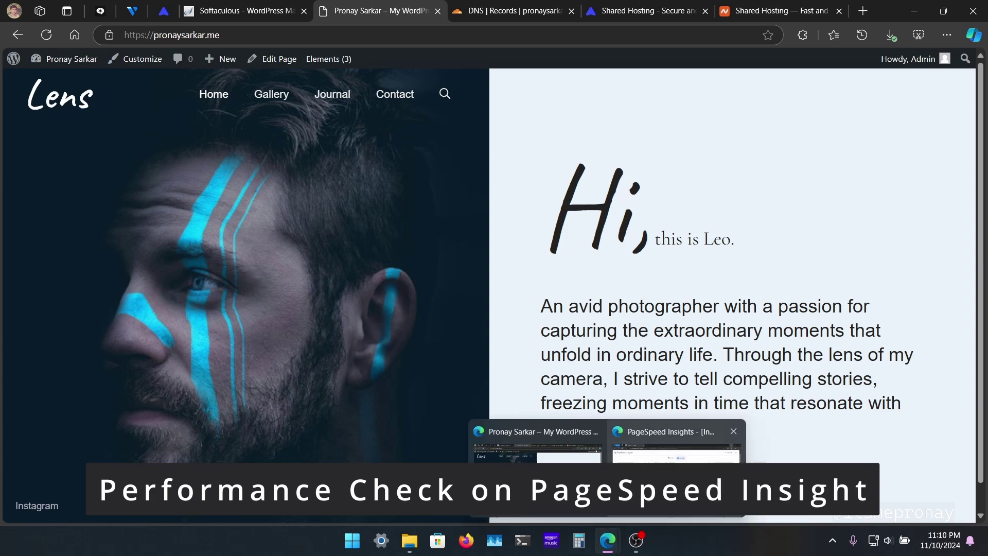
Load pagespeed.web.dev in a new InPrivate tab
click(676, 441)
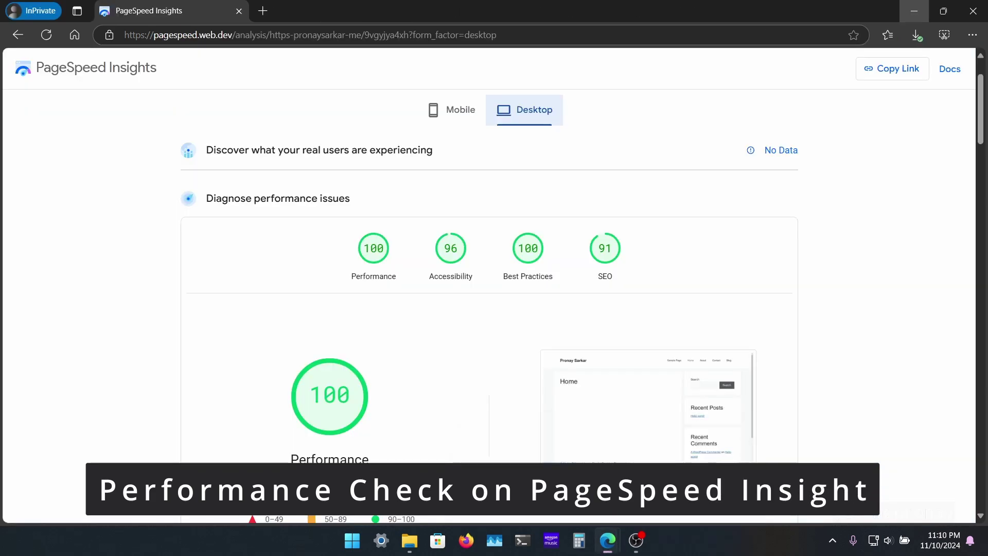
click(263, 11)
click(160, 12)
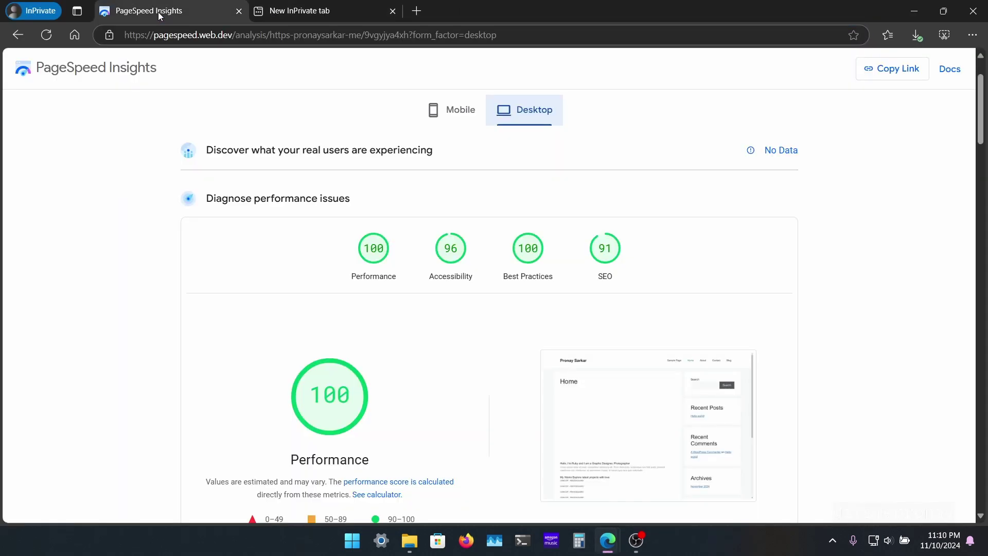
drag(235, 37, 124, 35)
key(ctrl+c)
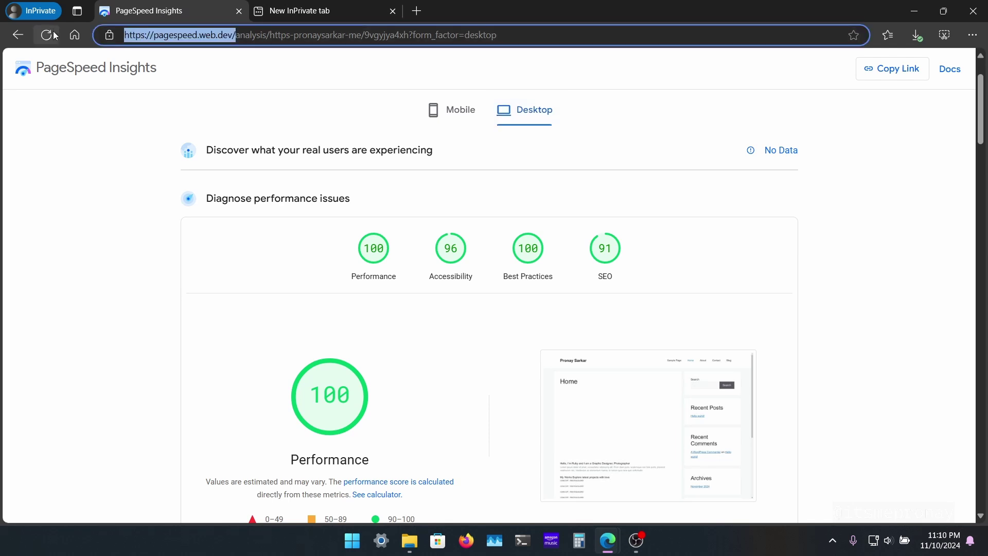
click(264, 7)
key(ctrl+v)
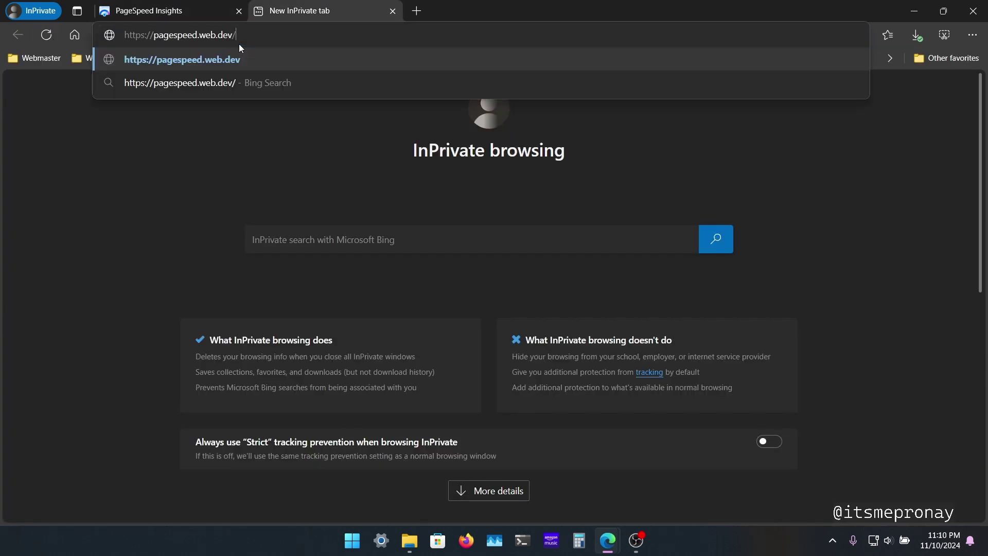
key(Return)
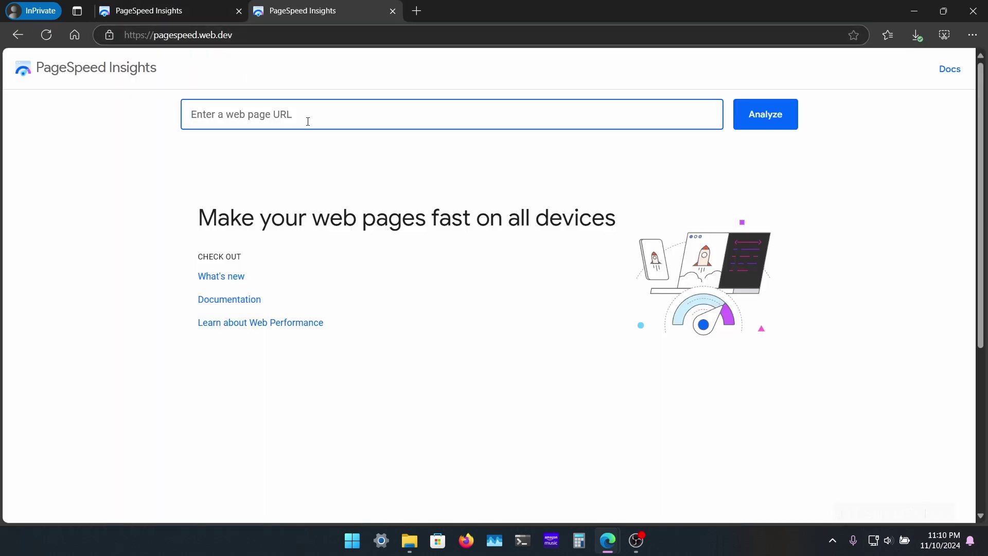
click(308, 122)
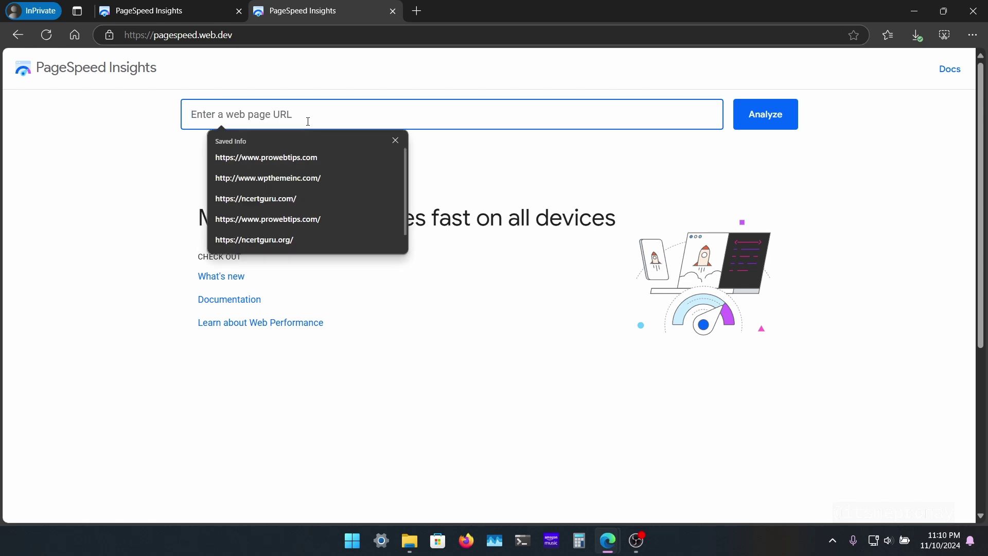
click(162, 6)
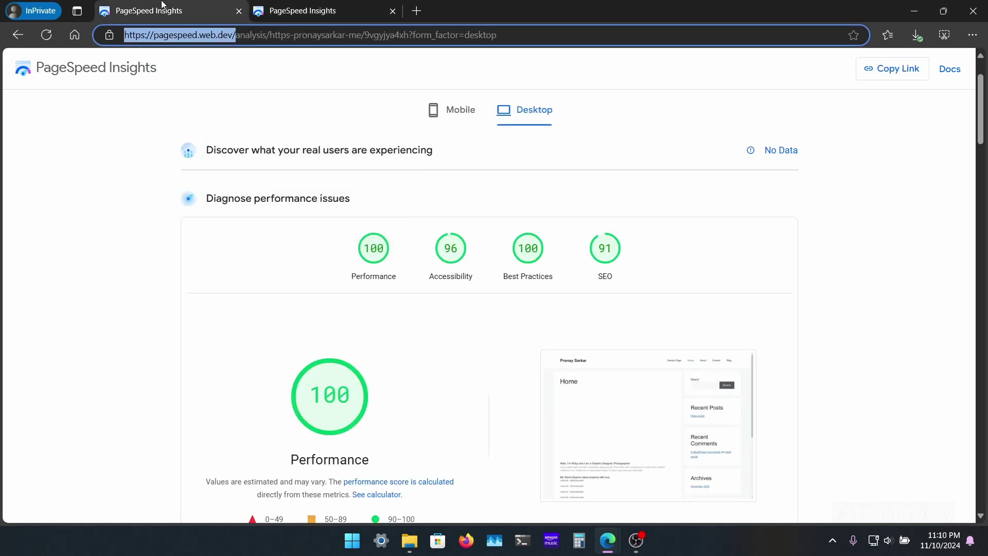
scroll(358, 170, up, 2)
triple_click(431, 152)
key(ctrl+c)
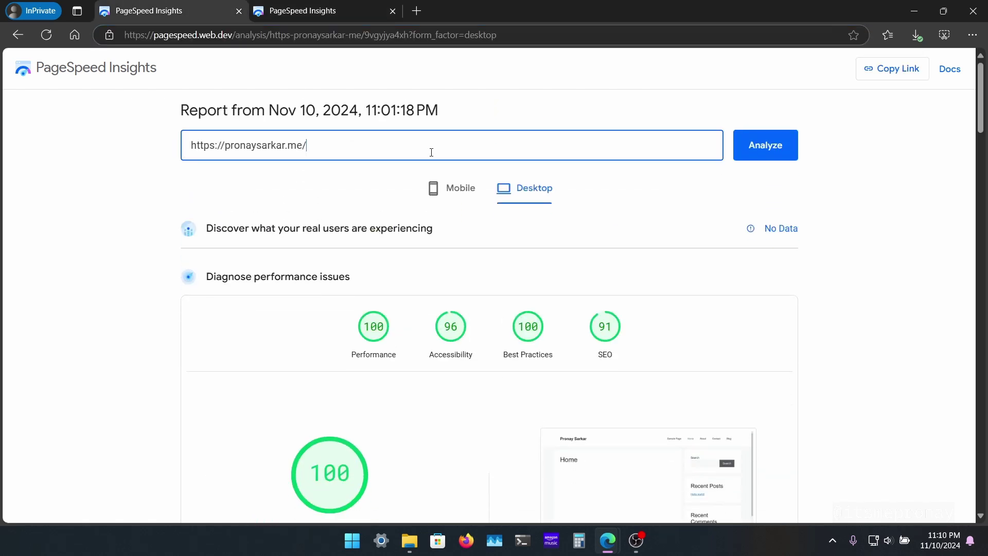
click(285, 4)
click(316, 129)
key(ctrl+v)
key(Return)
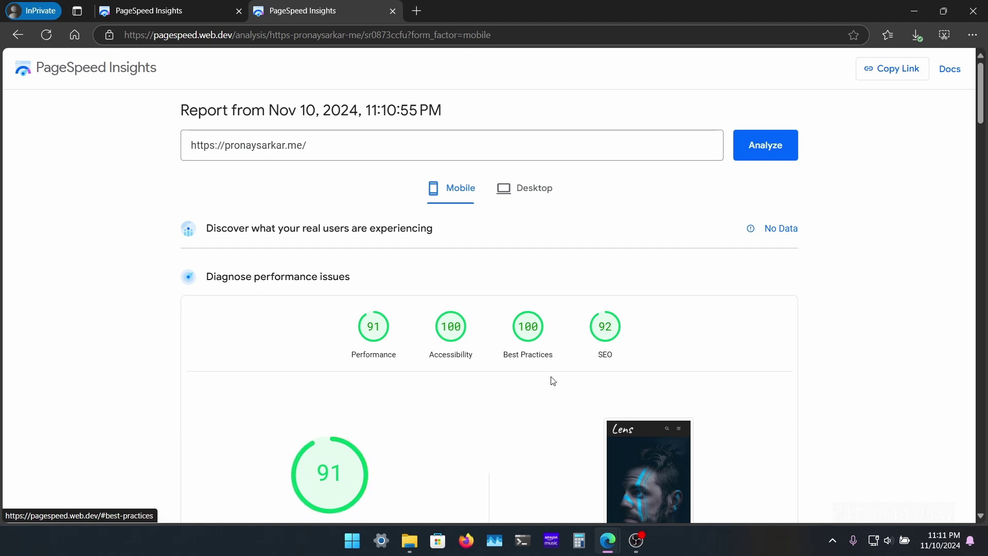
scroll(551, 383, down, 3)
scroll(553, 385, up, 2)
scroll(553, 384, down, 1)
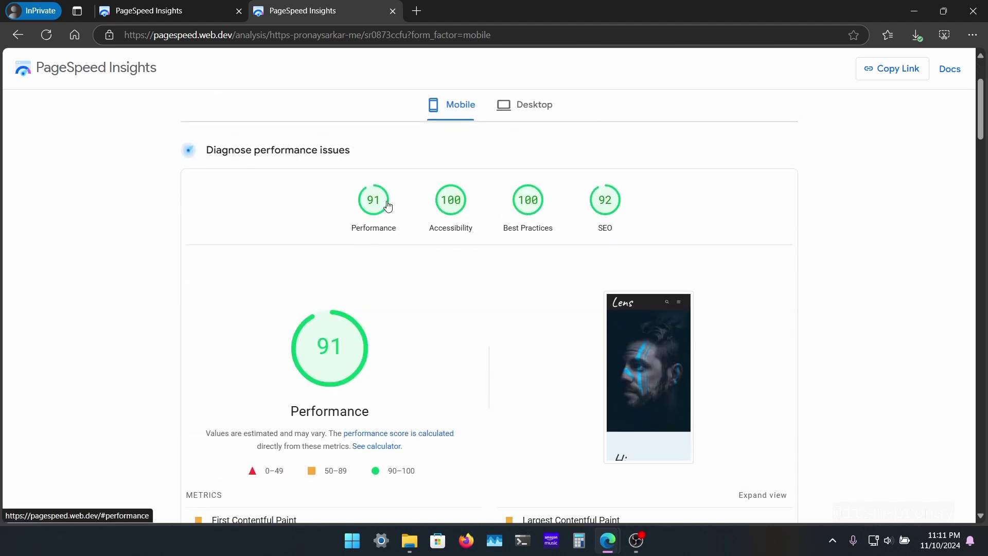
Compare the new mobile report with the desktop report scoring 100, 96, 100, 91
click(166, 6)
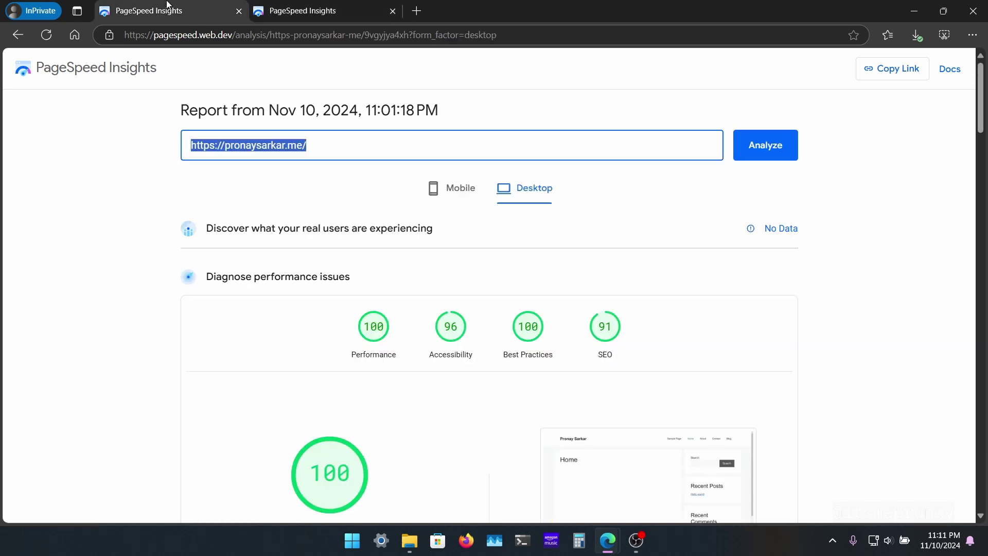
click(293, 6)
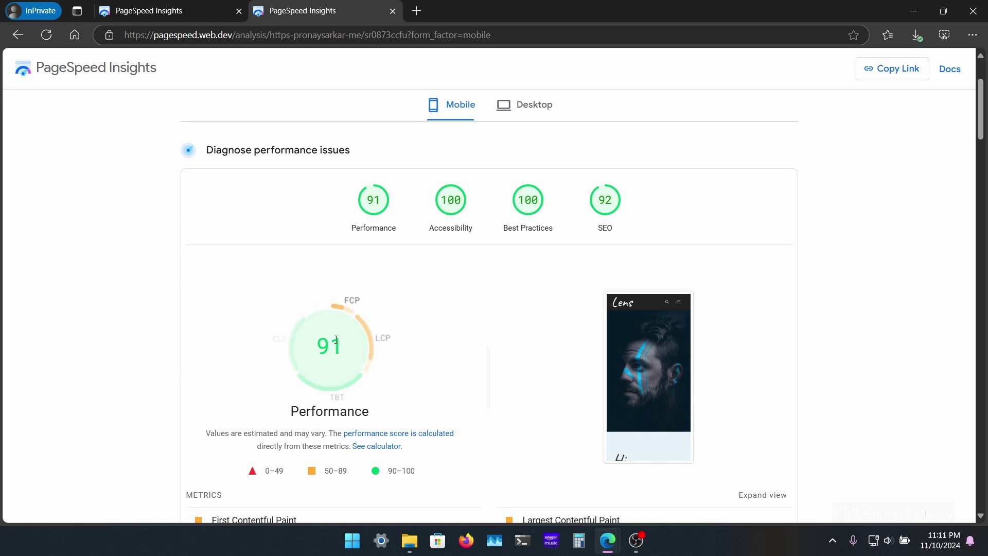
scroll(337, 344, down, 1)
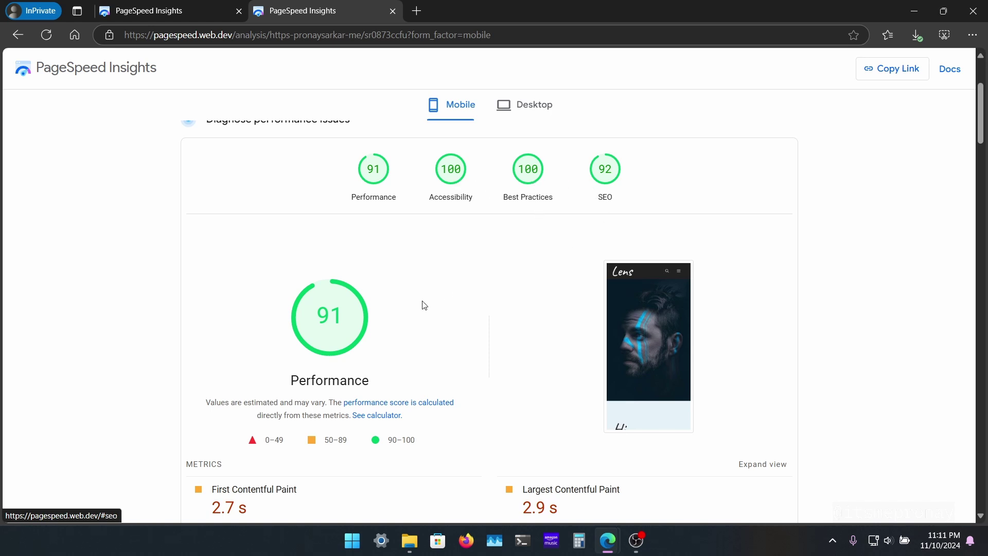
click(136, 7)
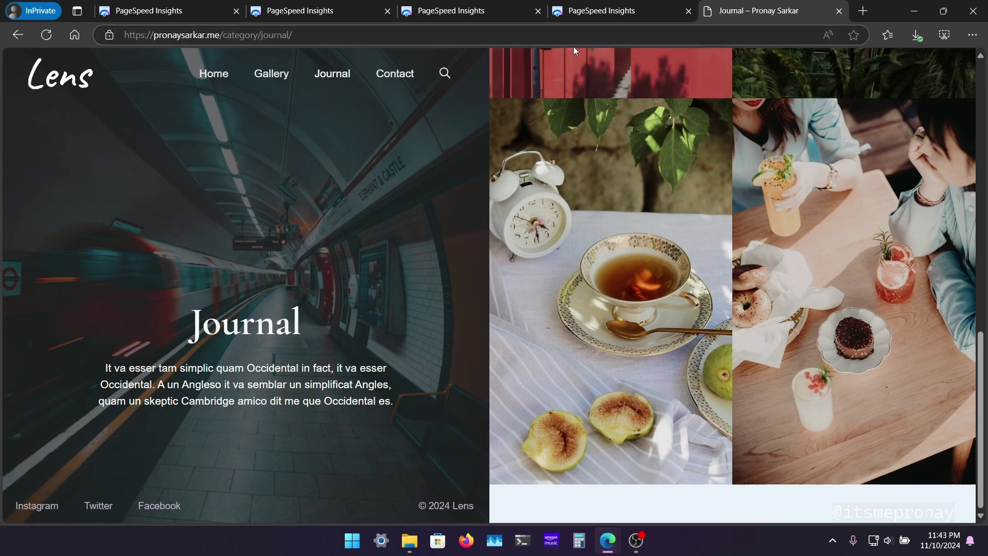
Show LiteSpeed Cache's CSS Settings, with CSS Minify and CSS Combine enabled
click(911, 15)
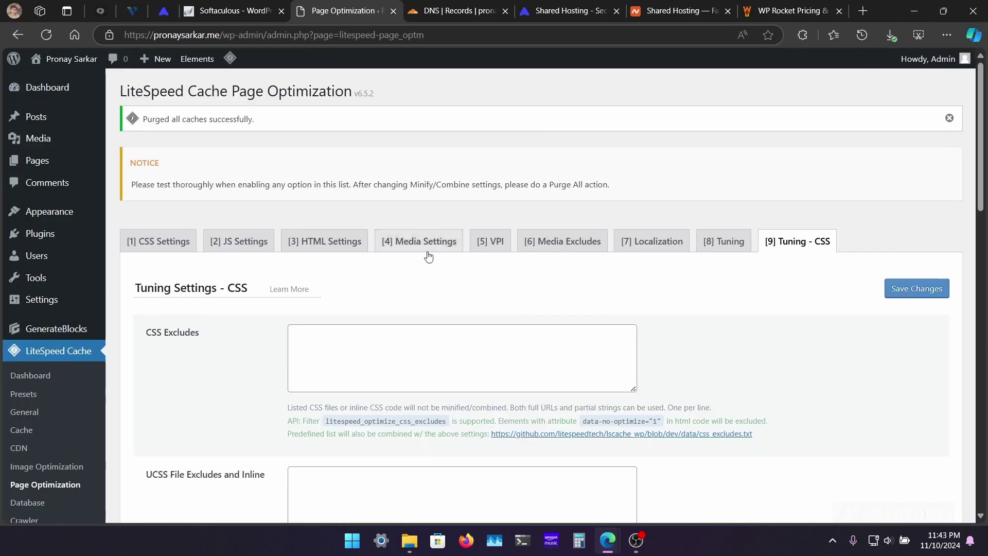
click(161, 246)
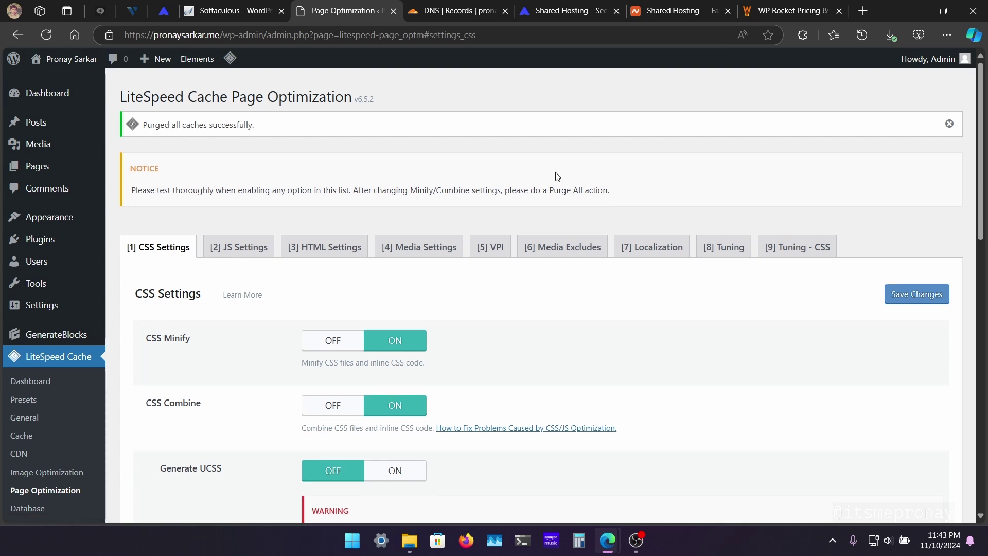
Browse the Essential, Pro and Supreme plan cards, then return to pronaysarkar.me's Hosting Manager
click(561, 3)
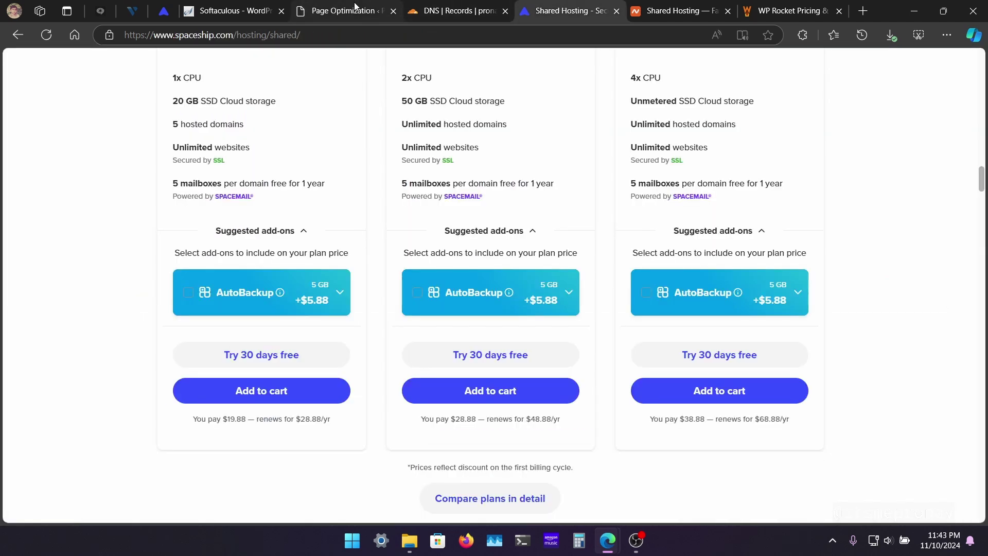
scroll(269, 150, up, 3)
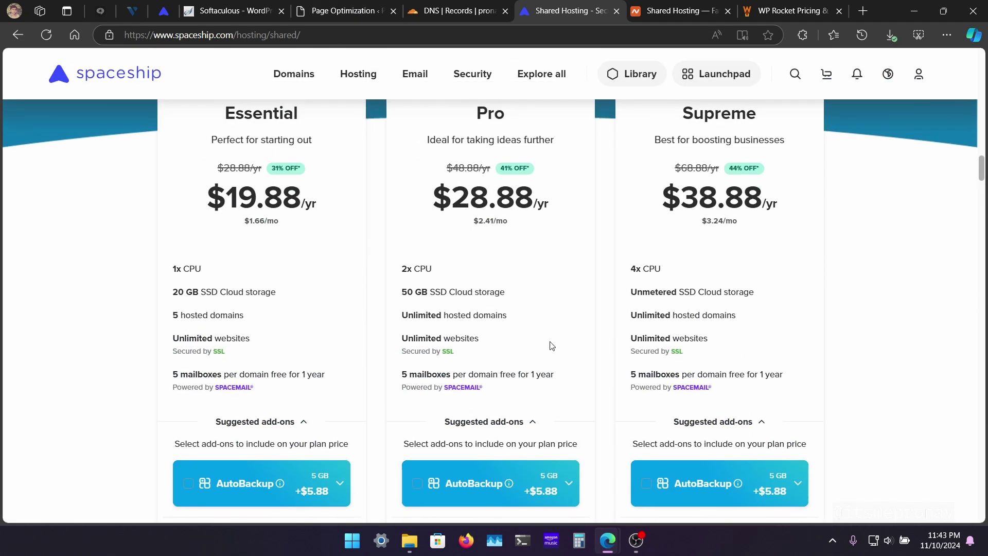
scroll(550, 345, down, 2)
scroll(550, 345, up, 4)
scroll(551, 345, down, 1)
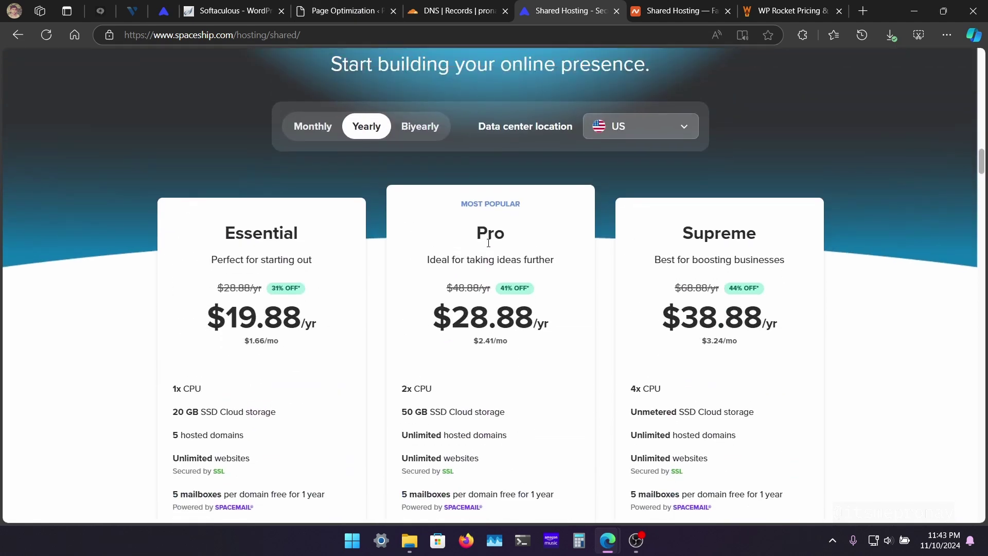
scroll(468, 246, down, 3)
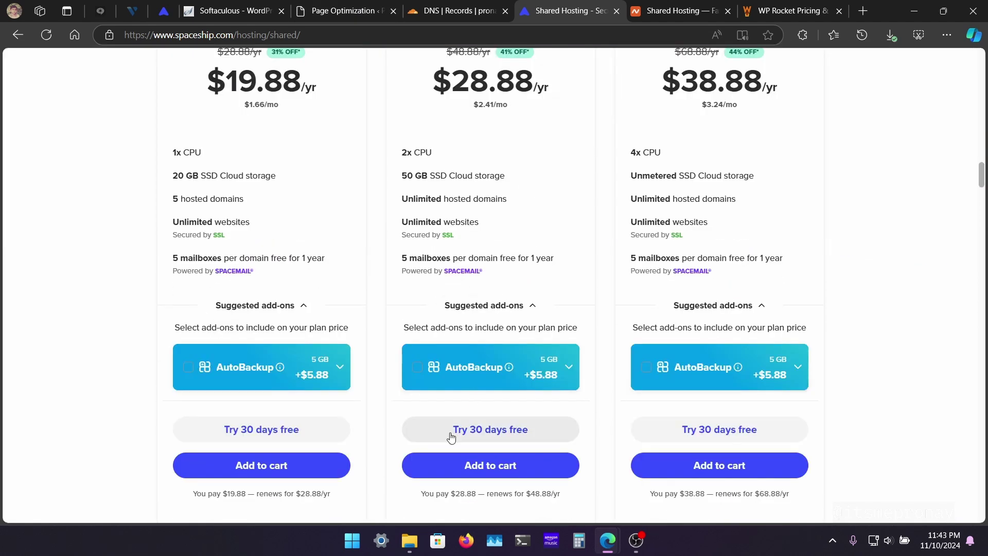
click(166, 8)
scroll(309, 372, down, 1)
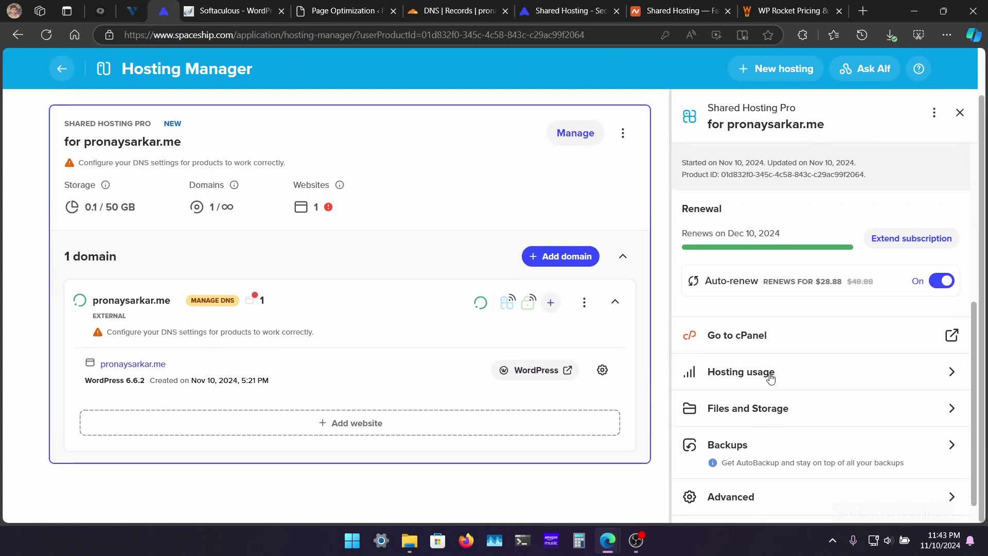
Open the backup options for pronaysarkar.me's Shared Hosting Pro plan
click(773, 462)
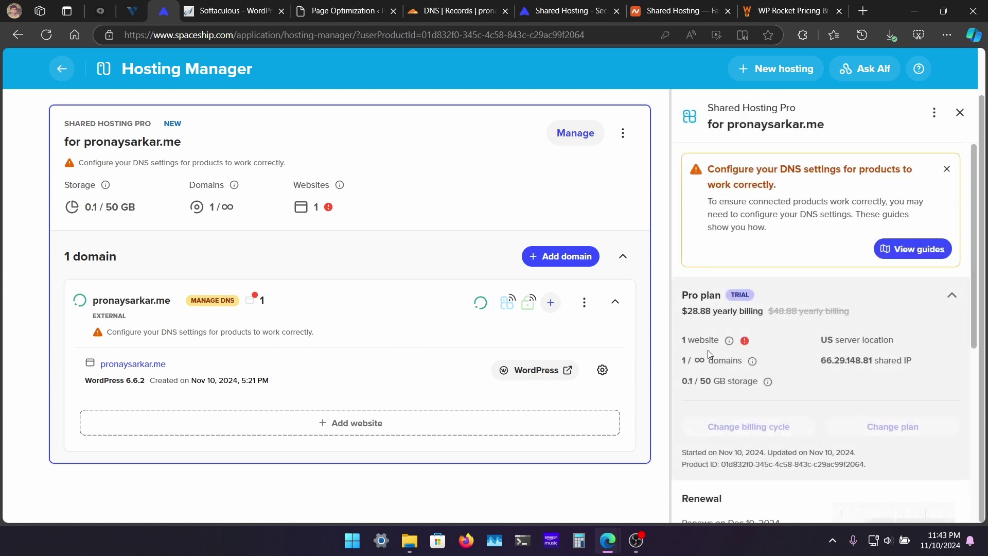
scroll(849, 402, down, 2)
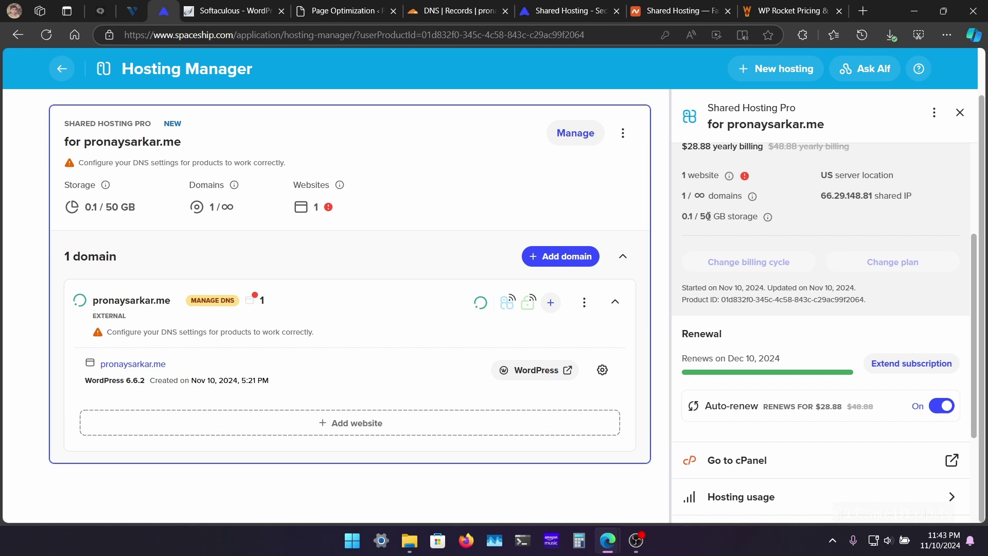
mouse_move(767, 382)
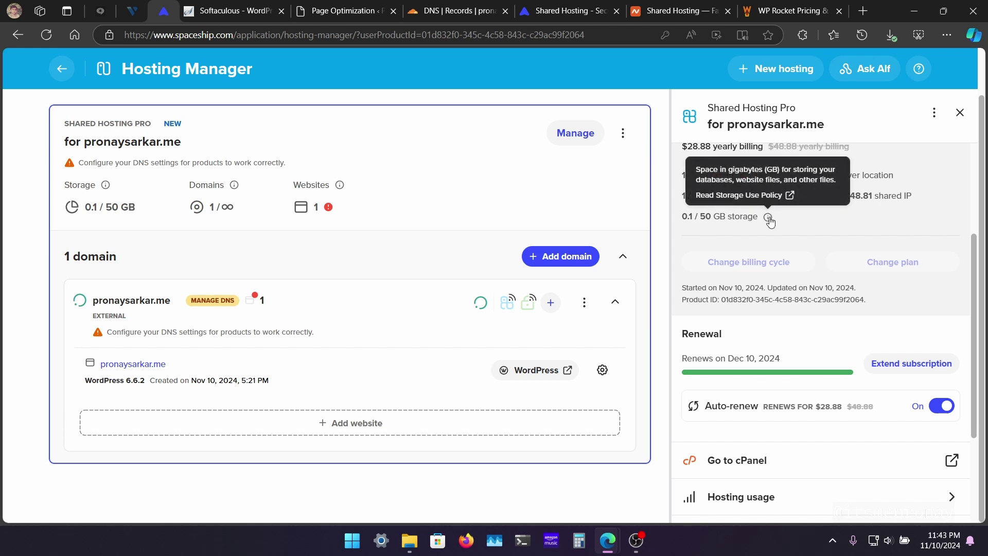
scroll(773, 231, up, 2)
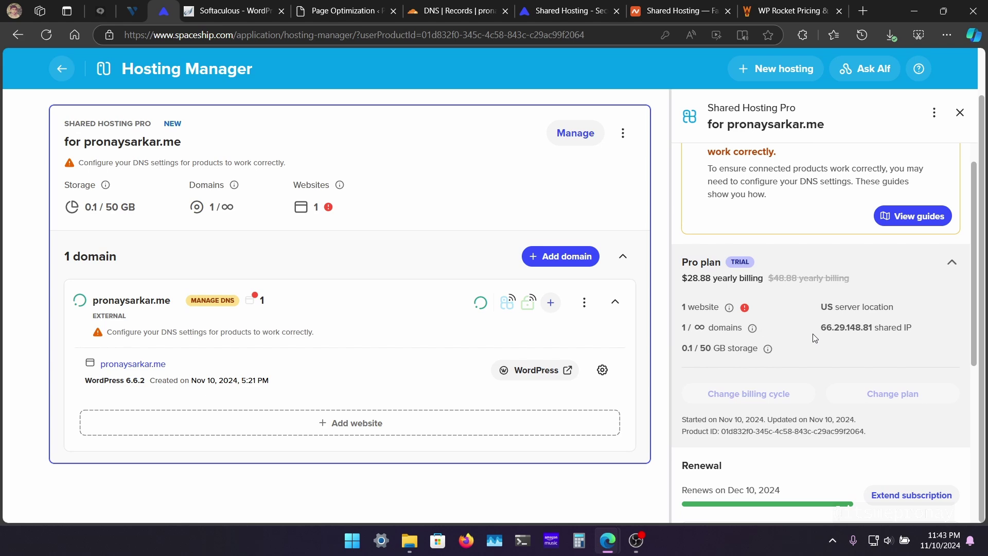
scroll(814, 338, down, 2)
scroll(813, 338, down, 2)
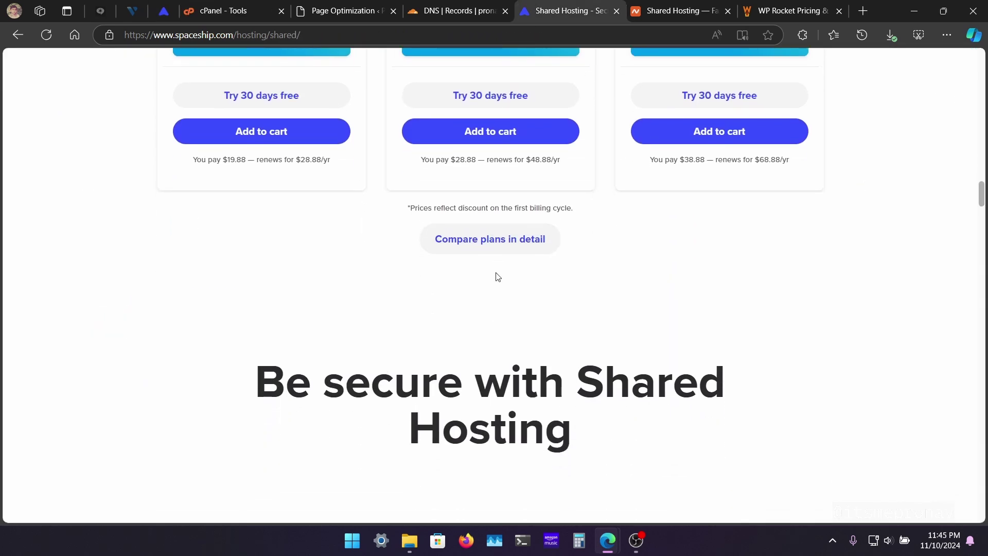
scroll(496, 278, up, 2)
scroll(496, 278, up, 3)
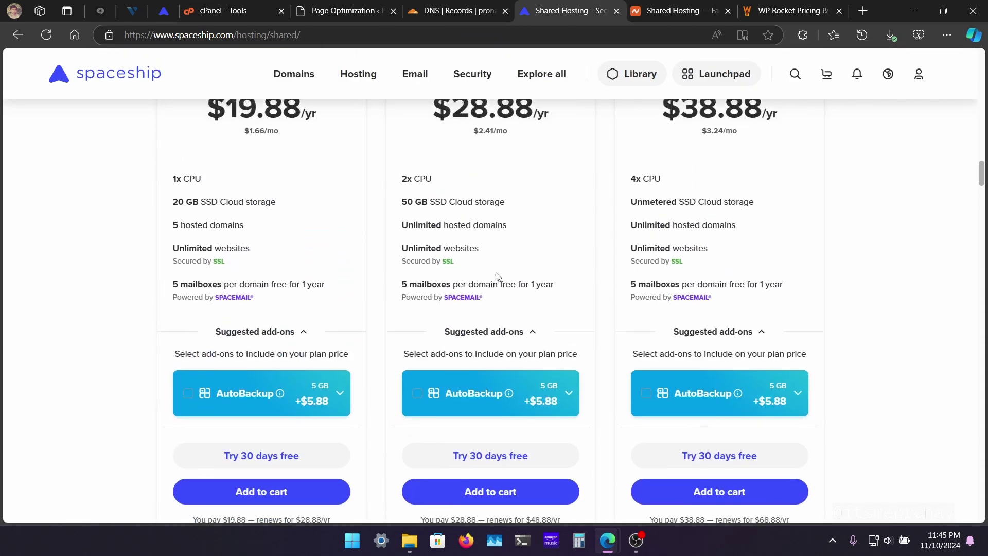